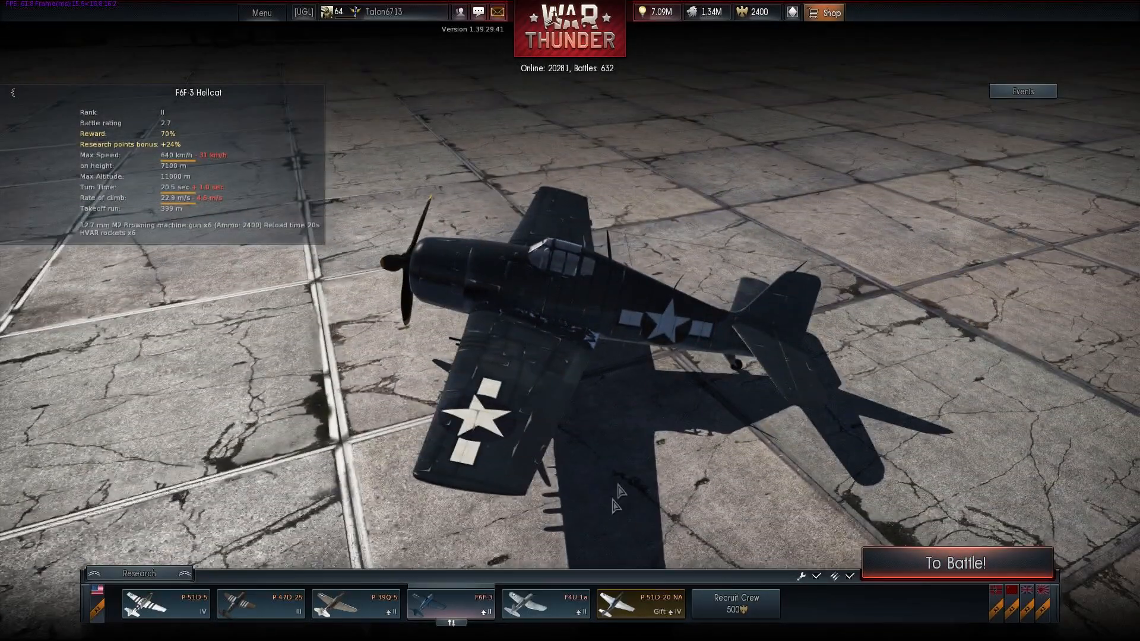
# Step: Apply the user skin template_f6f-3 to the F6F-3 Hellcat in its customization and return to the hangar
pyautogui.click(459, 603)
pyautogui.click(446, 538)
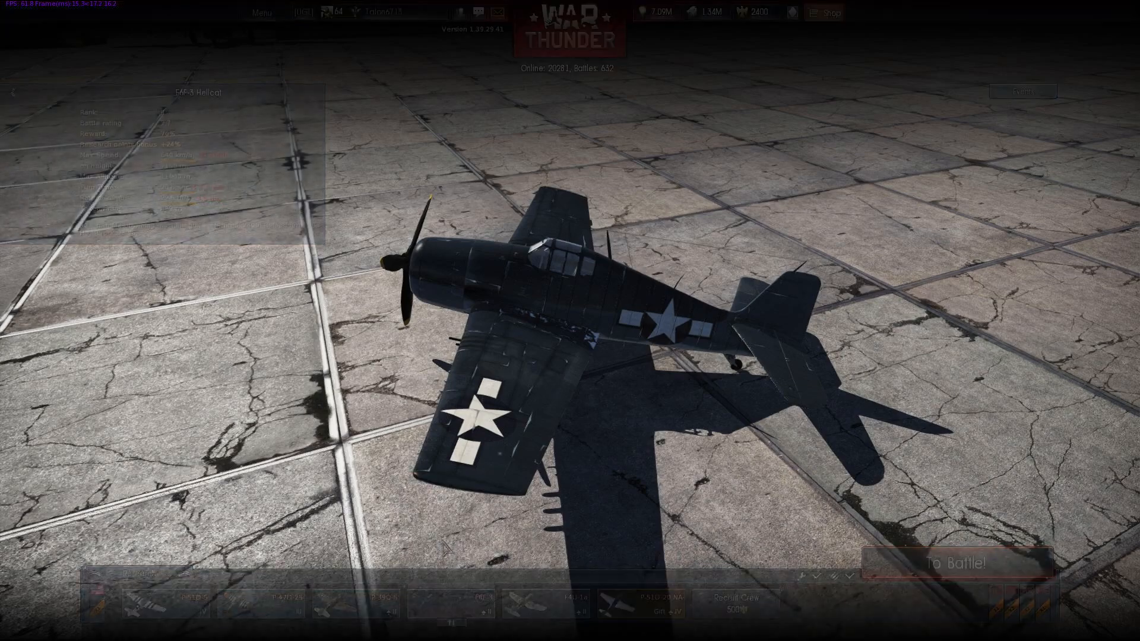
pyautogui.click(67, 555)
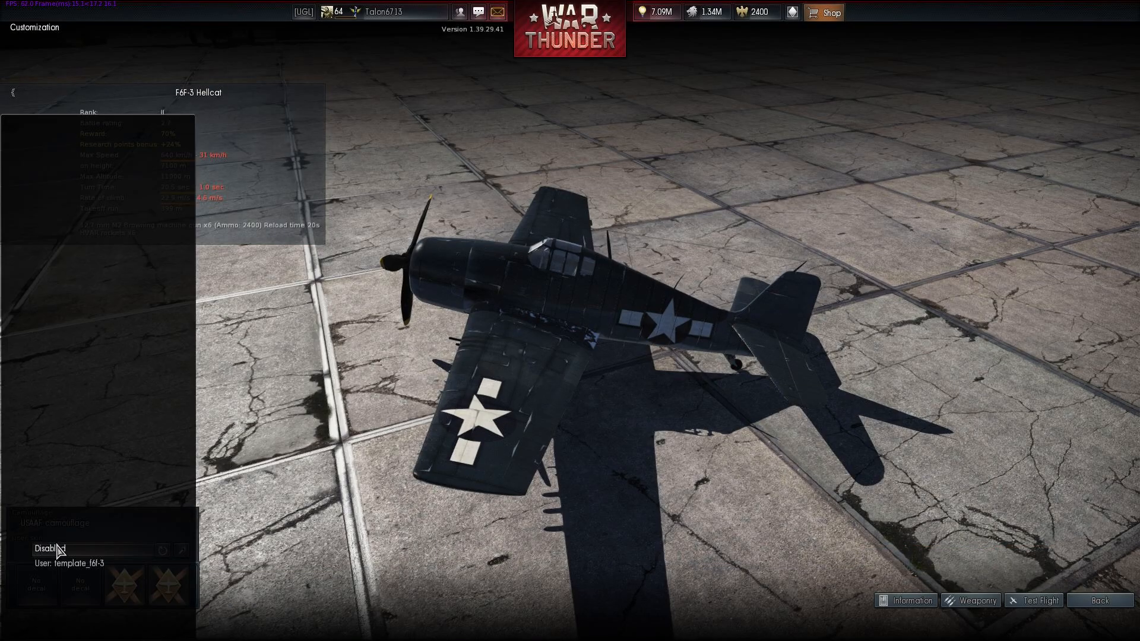
pyautogui.click(68, 559)
pyautogui.moveTo(190, 392); pyautogui.dragTo(484, 390)
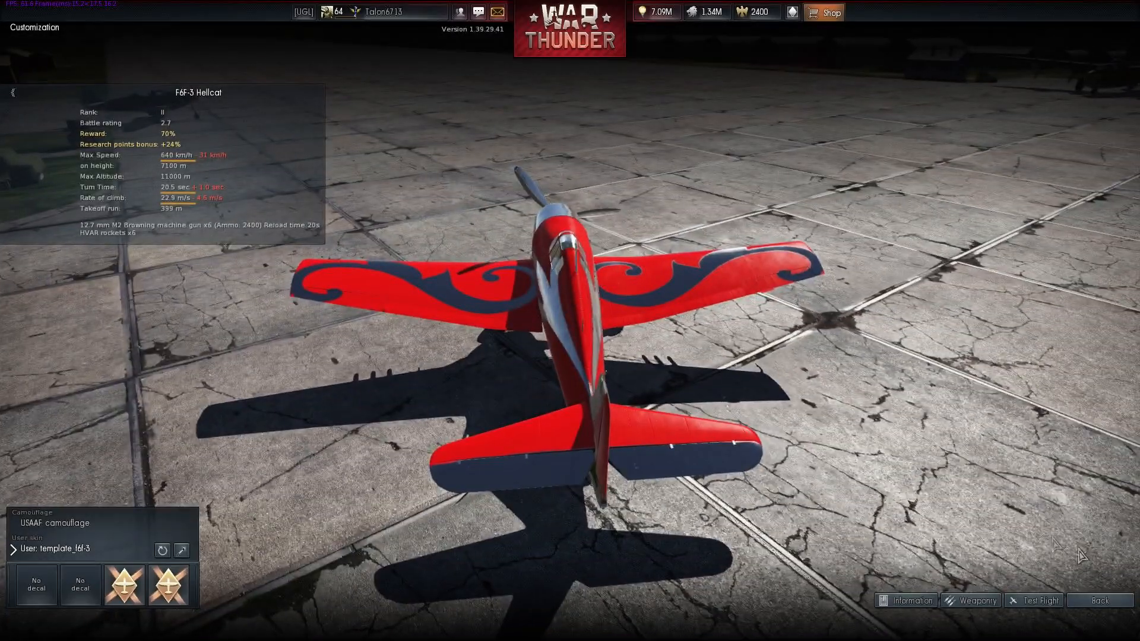
pyautogui.click(1101, 601)
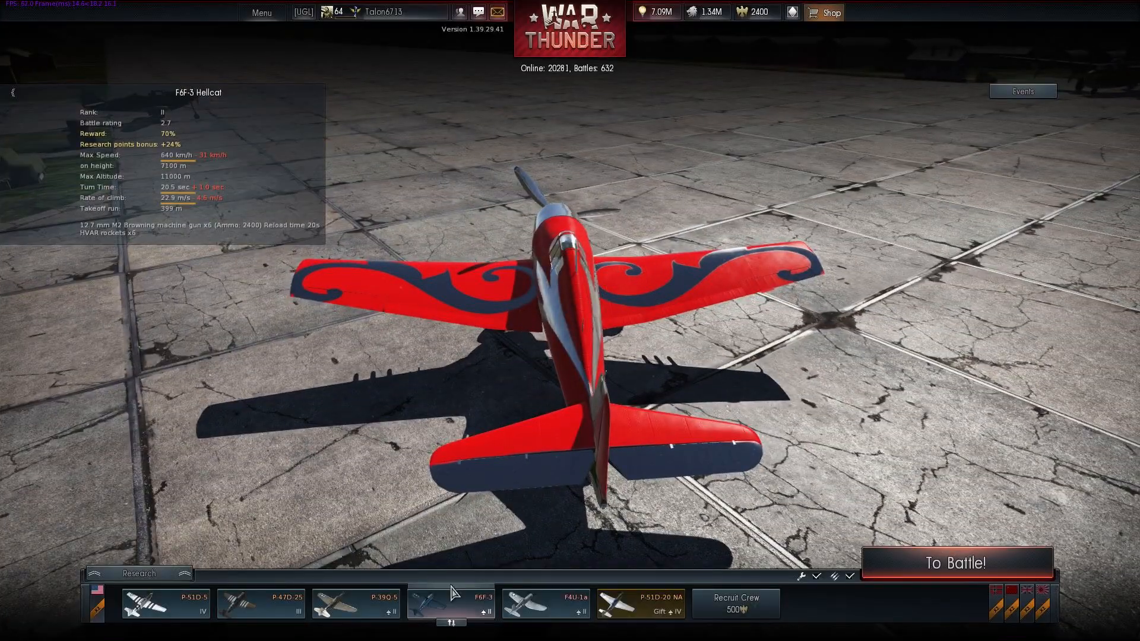
# Step: Open customization for the F4U-1a Corsair and create its sample user skin files
pyautogui.click(445, 602)
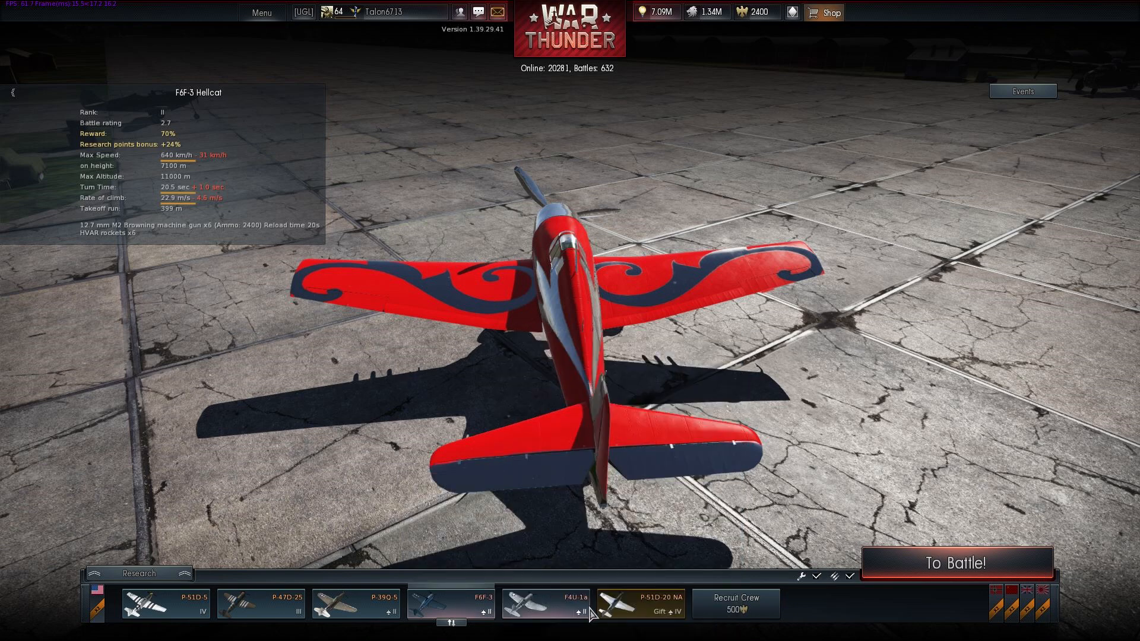
pyautogui.click(542, 606)
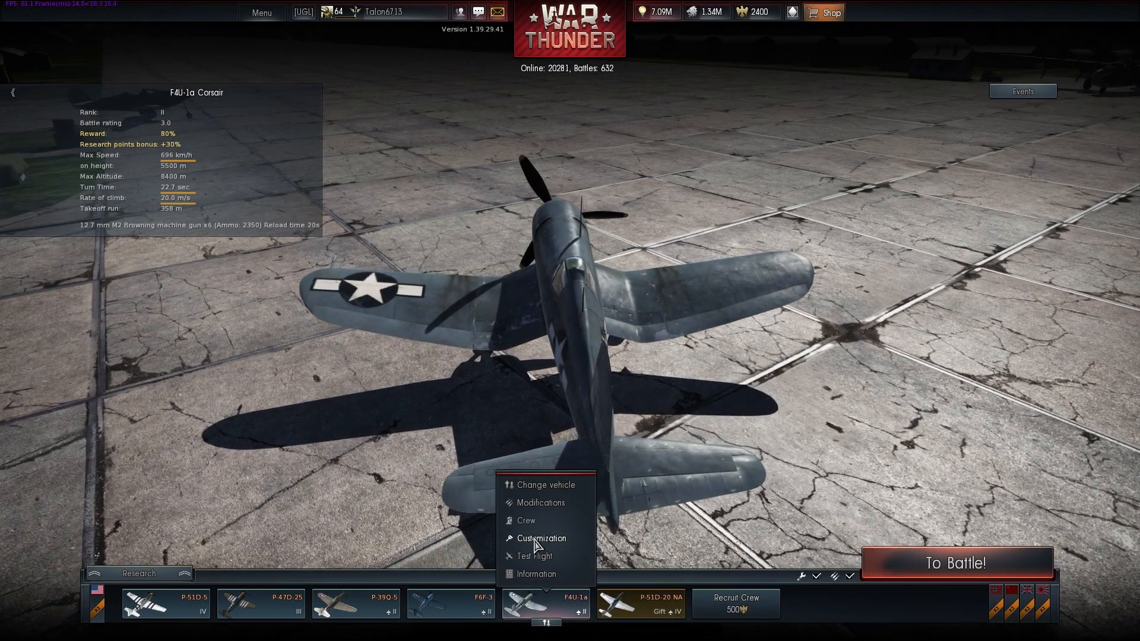
pyautogui.click(537, 541)
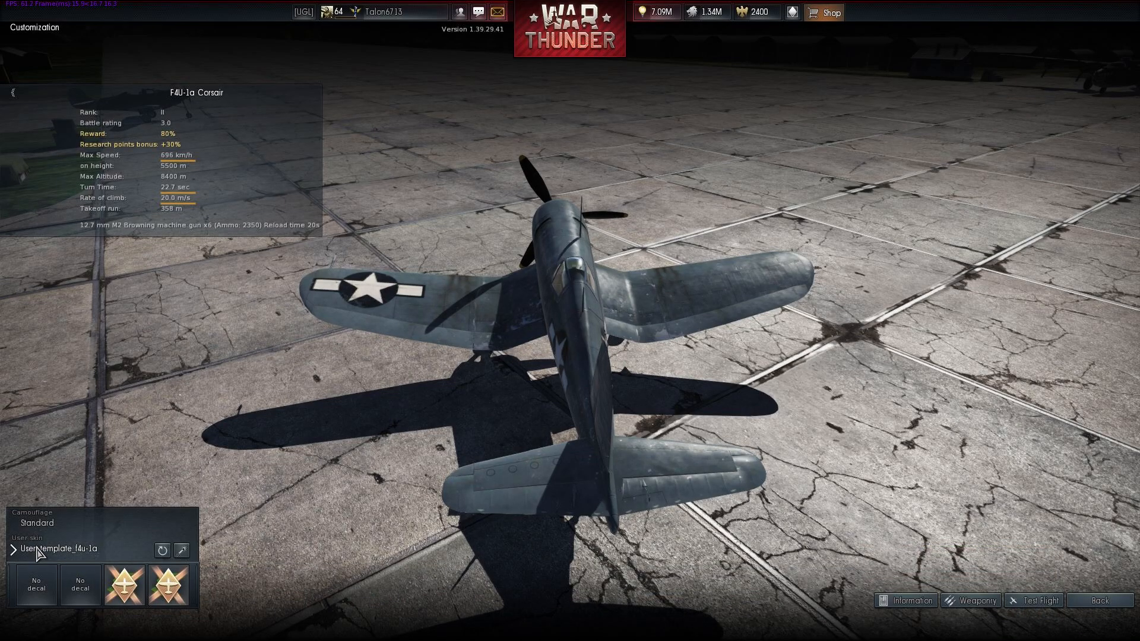
pyautogui.click(183, 554)
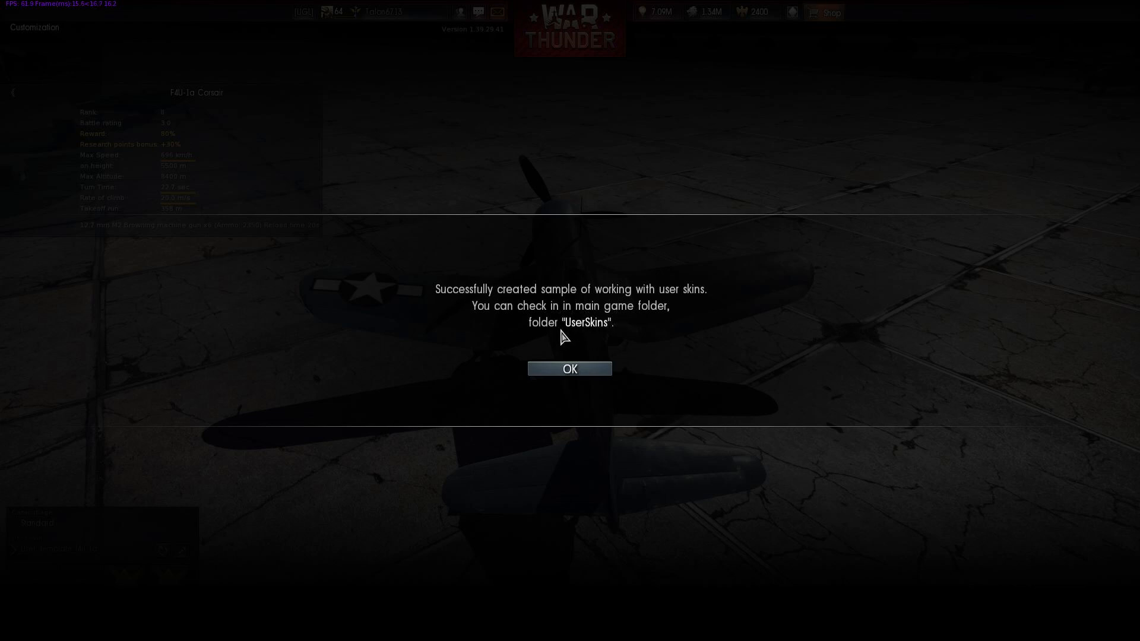
pyautogui.click(574, 378)
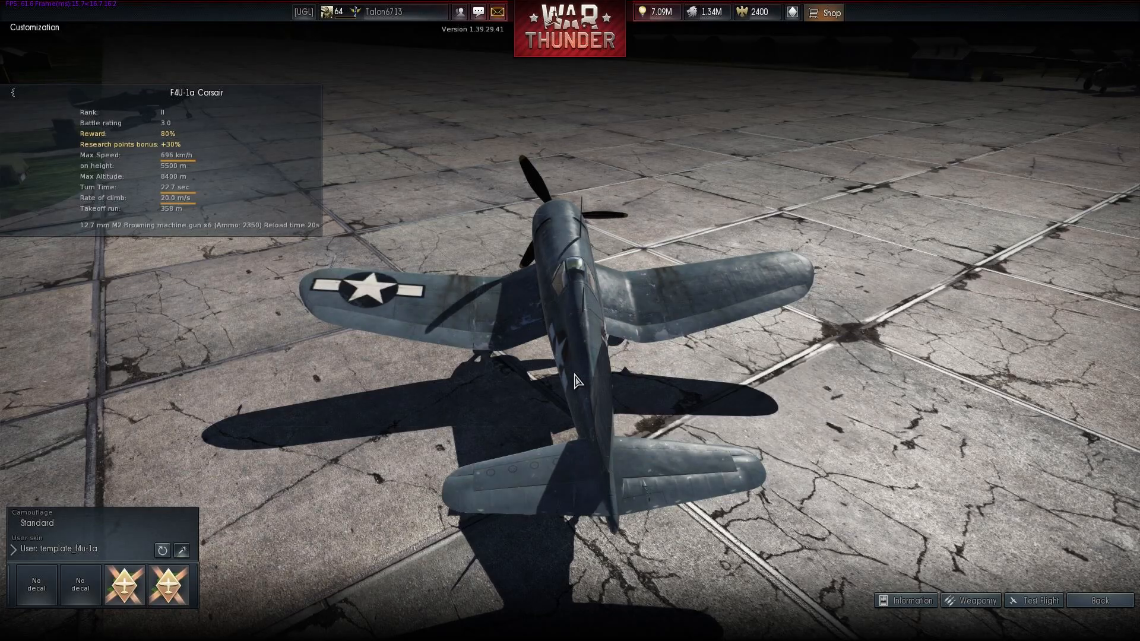
# Step: Switch to Photoshop, start opening a file and browse to the Steam folder in Program Files (x86) on drive C
pyautogui.moveTo(395, 382)
pyautogui.mouseDown()
pyautogui.moveTo(462, 385)
pyautogui.moveTo(396, 385)
pyautogui.mouseUp()
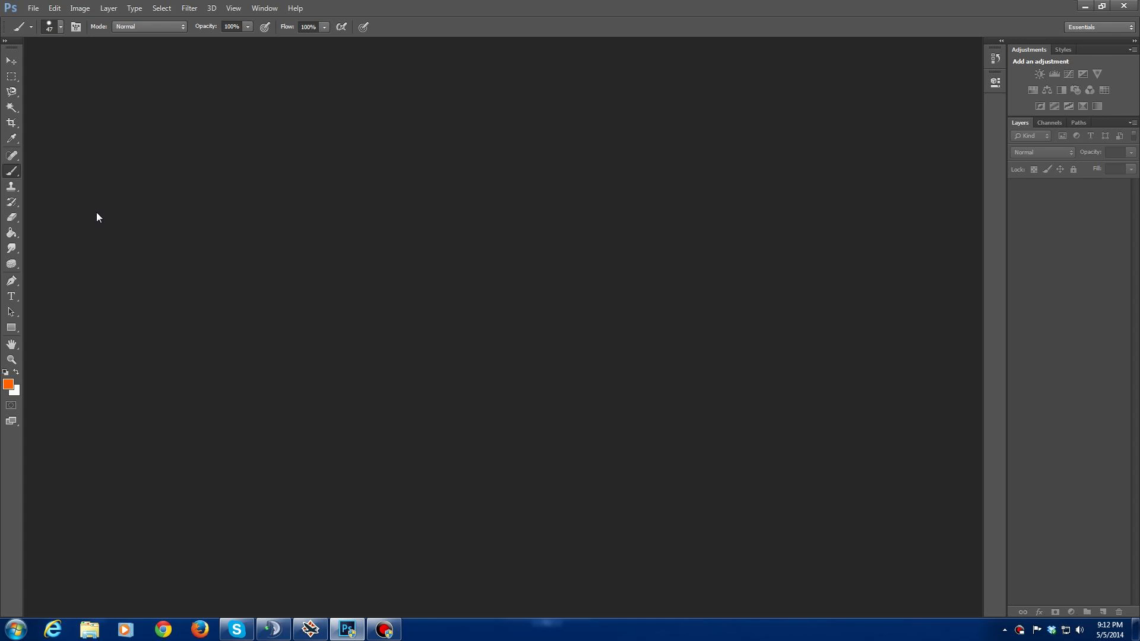
pyautogui.click(34, 8)
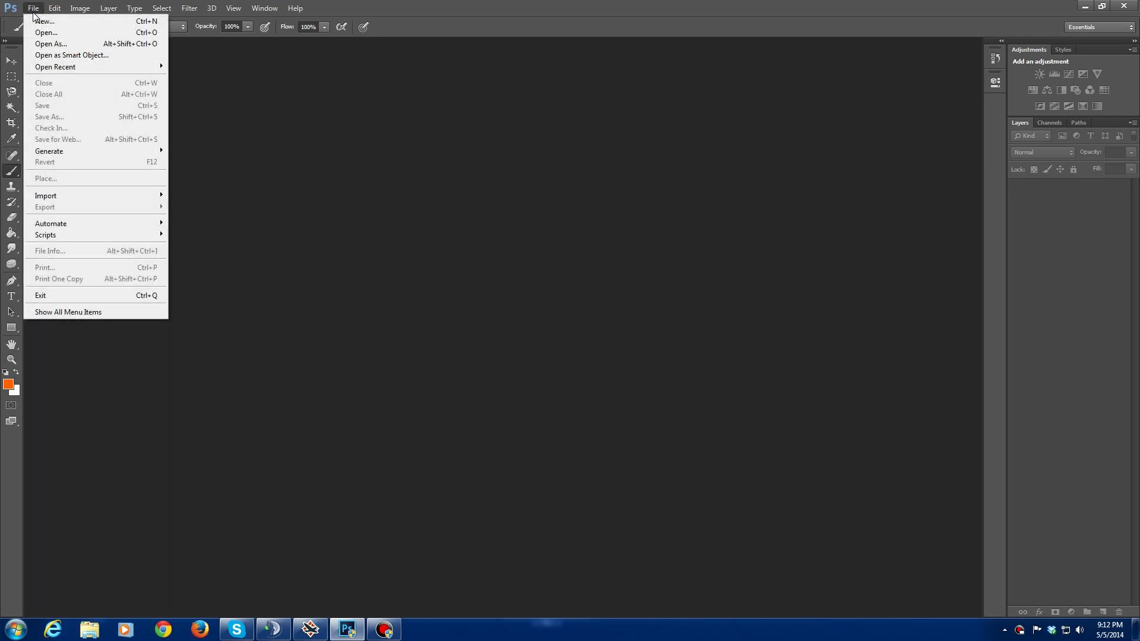
pyautogui.click(46, 35)
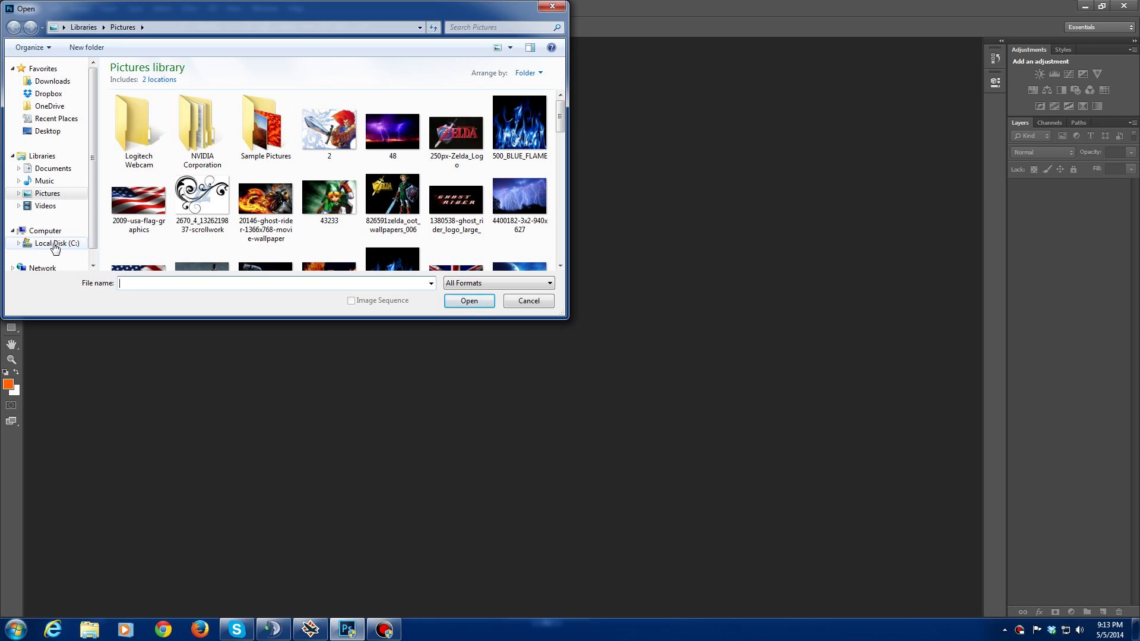
pyautogui.click(55, 244)
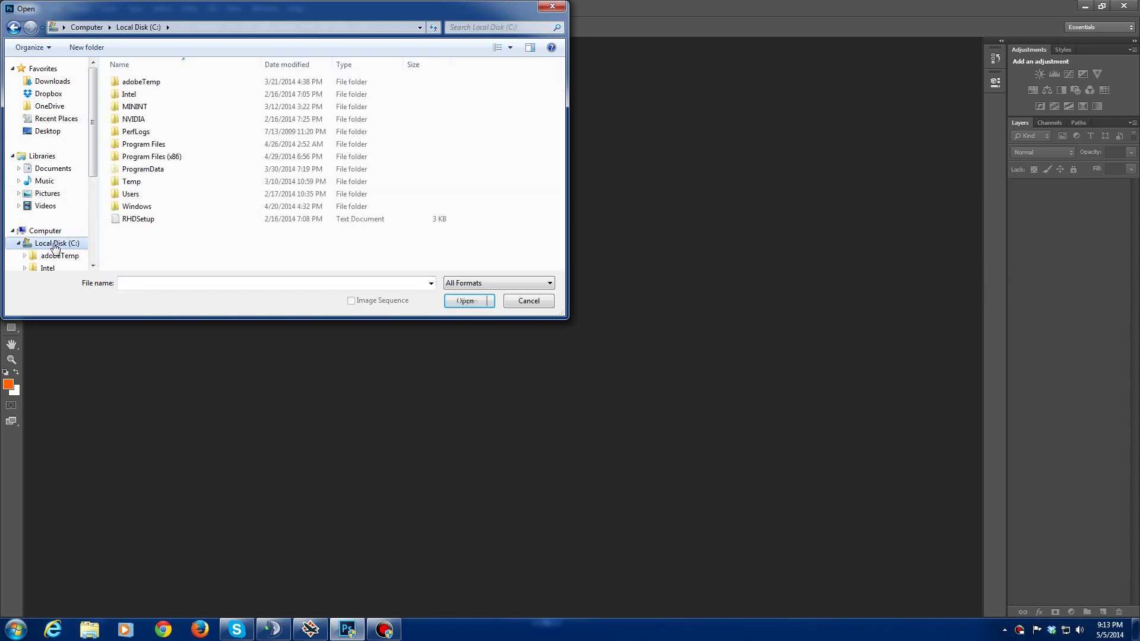
pyautogui.doubleClick(165, 158)
pyautogui.scroll(-3, 191, 195)
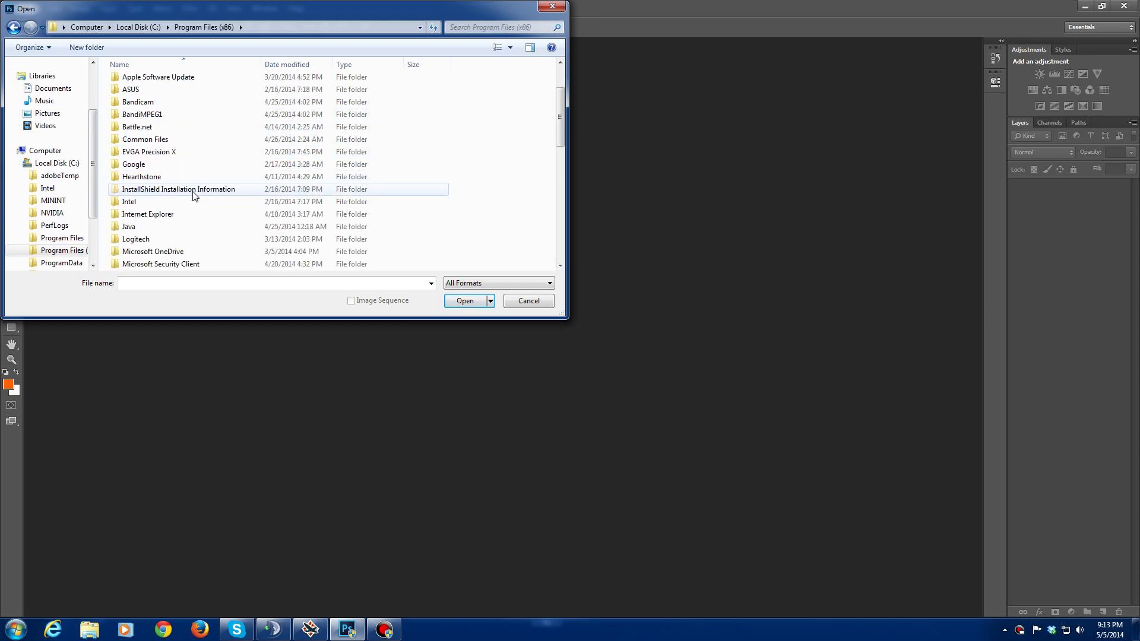
pyautogui.scroll(-4, 193, 196)
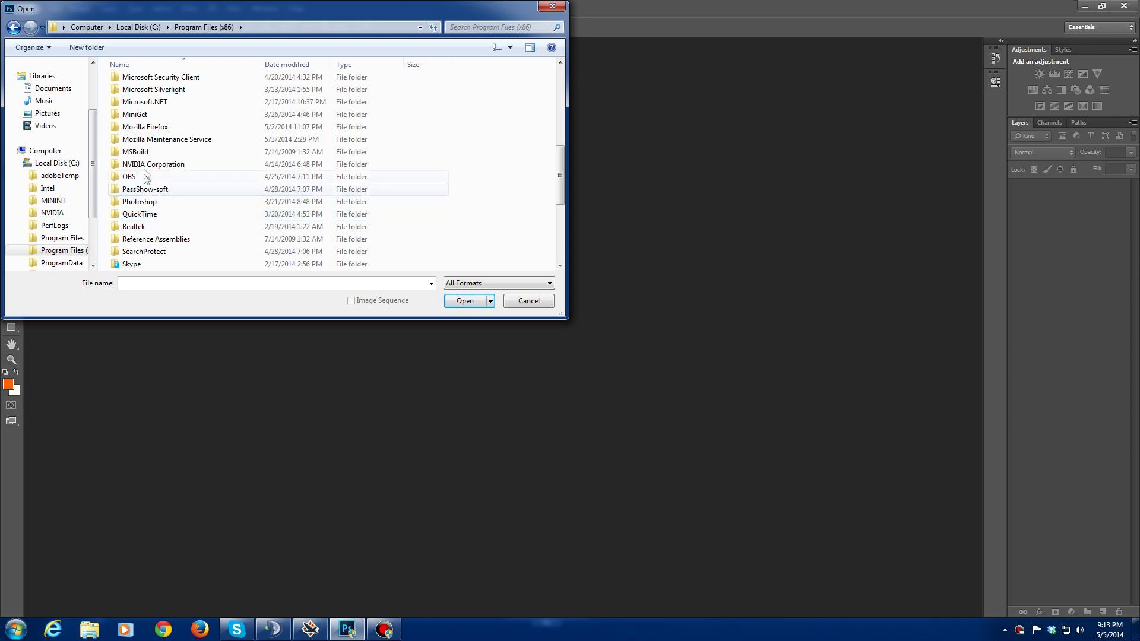
pyautogui.scroll(-1, 154, 238)
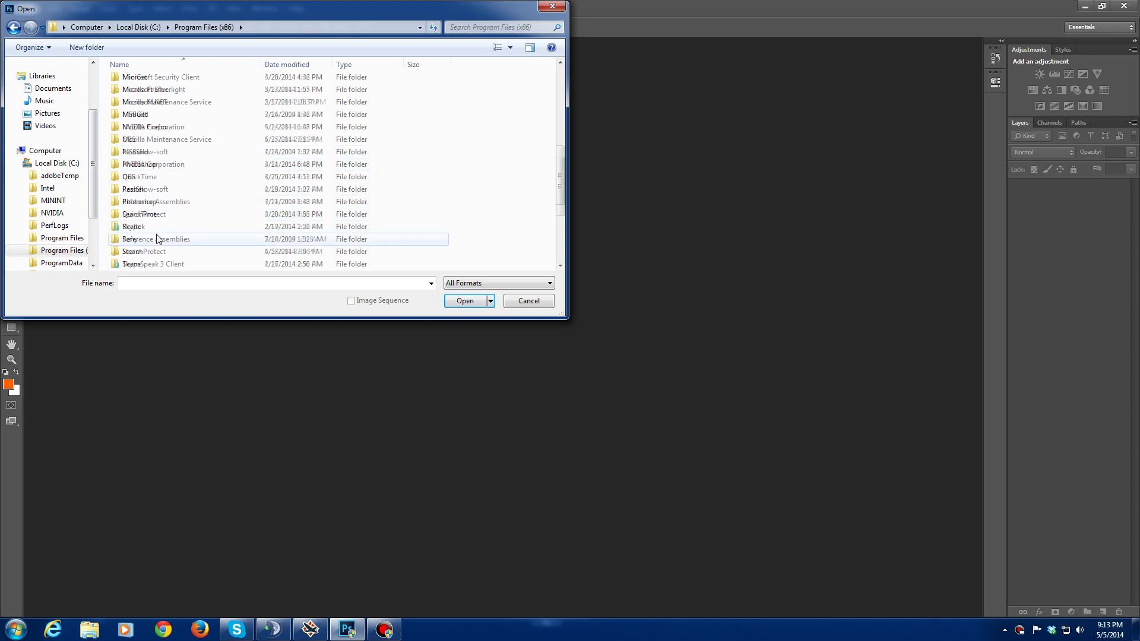
pyautogui.doubleClick(147, 251)
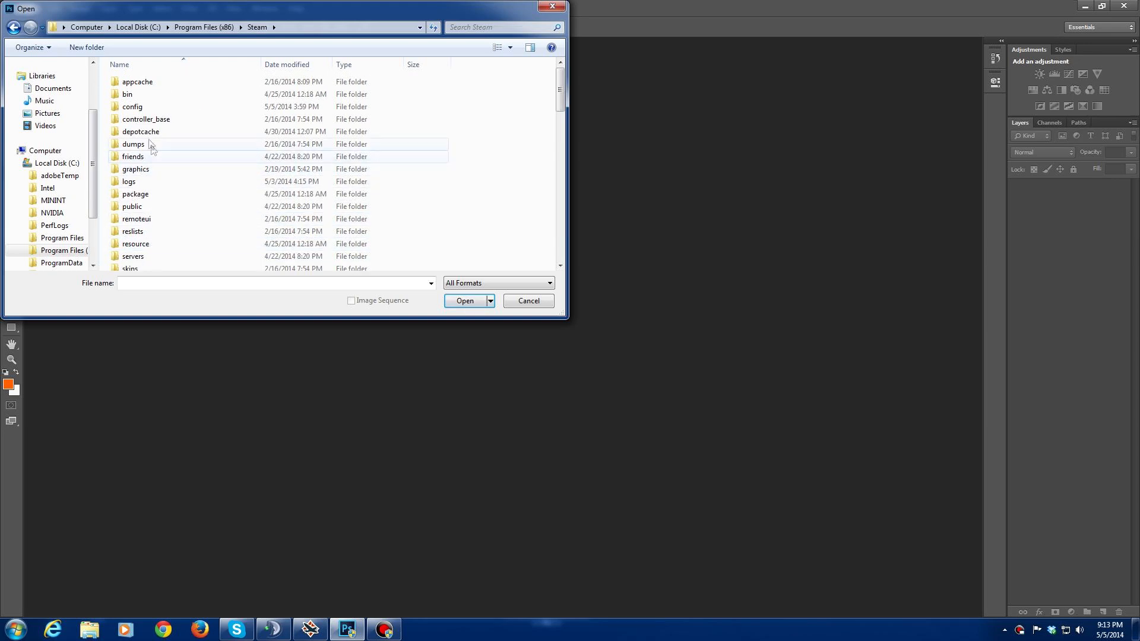
# Step: Browse from the Steam folder through SteamApps, common and War Thunder into the UserSkins folder
pyautogui.scroll(-3, 149, 149)
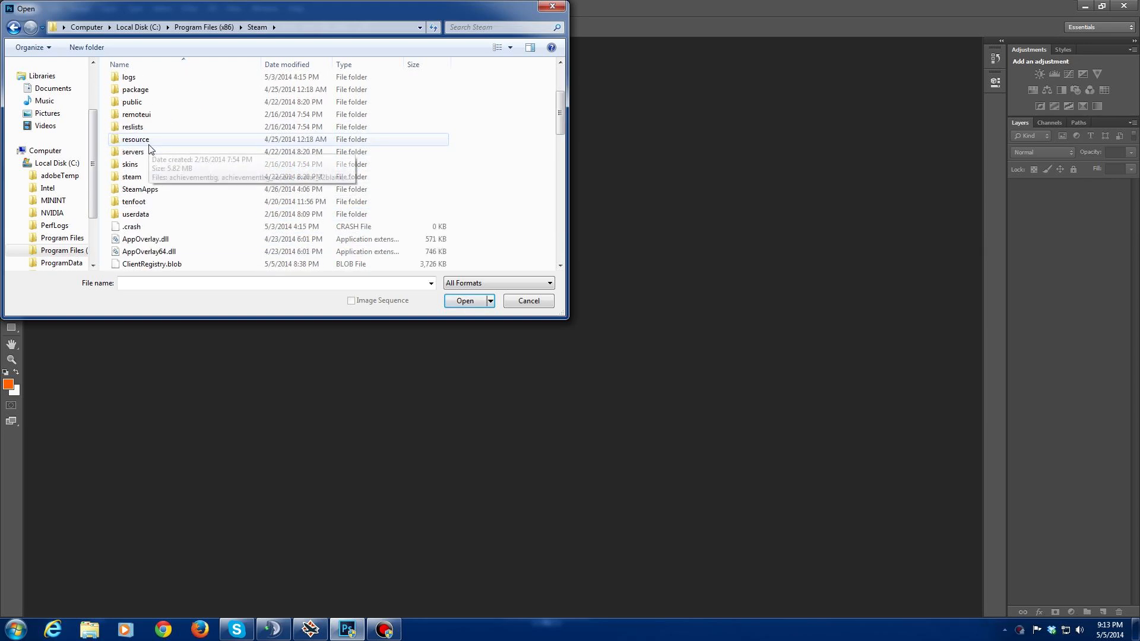
pyautogui.doubleClick(151, 190)
pyautogui.click(156, 85)
pyautogui.doubleClick(158, 88)
pyautogui.doubleClick(166, 206)
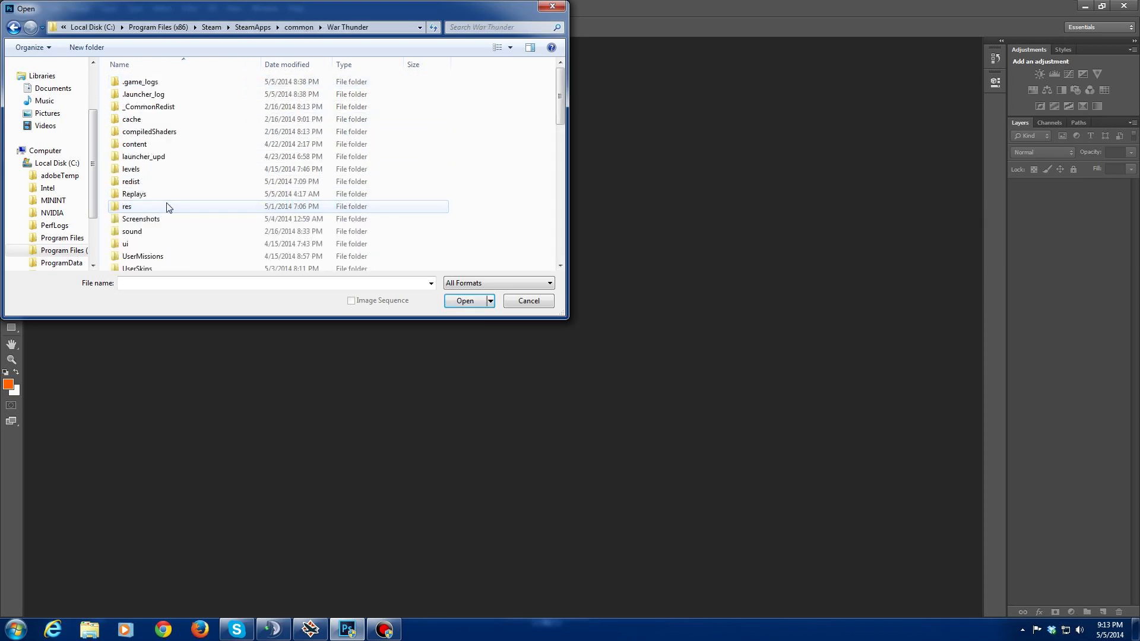
pyautogui.scroll(-1, 164, 206)
pyautogui.click(141, 240)
pyautogui.doubleClick(141, 240)
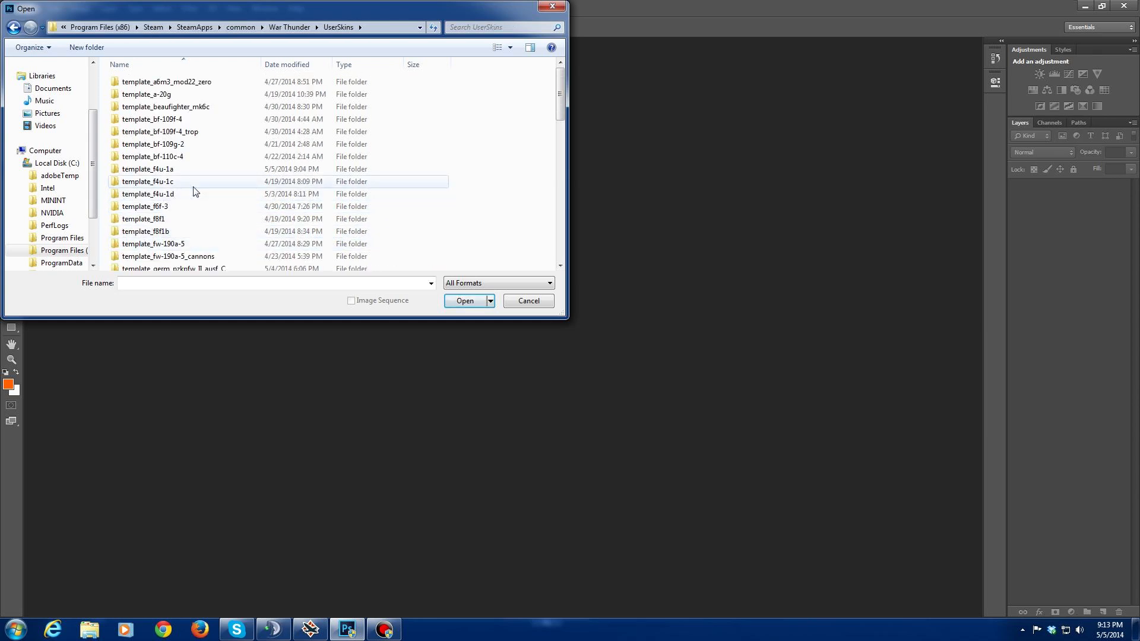
# Step: Open the f4u_1a_c texture from the template_f4u-1a folder
pyautogui.scroll(-2, 196, 191)
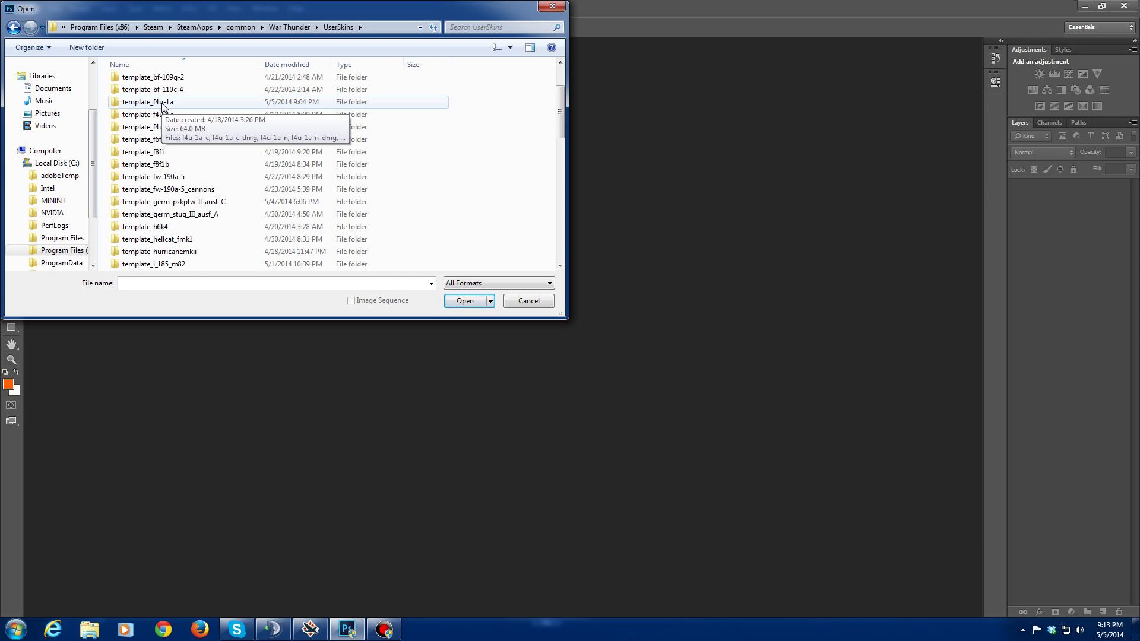
pyautogui.doubleClick(163, 103)
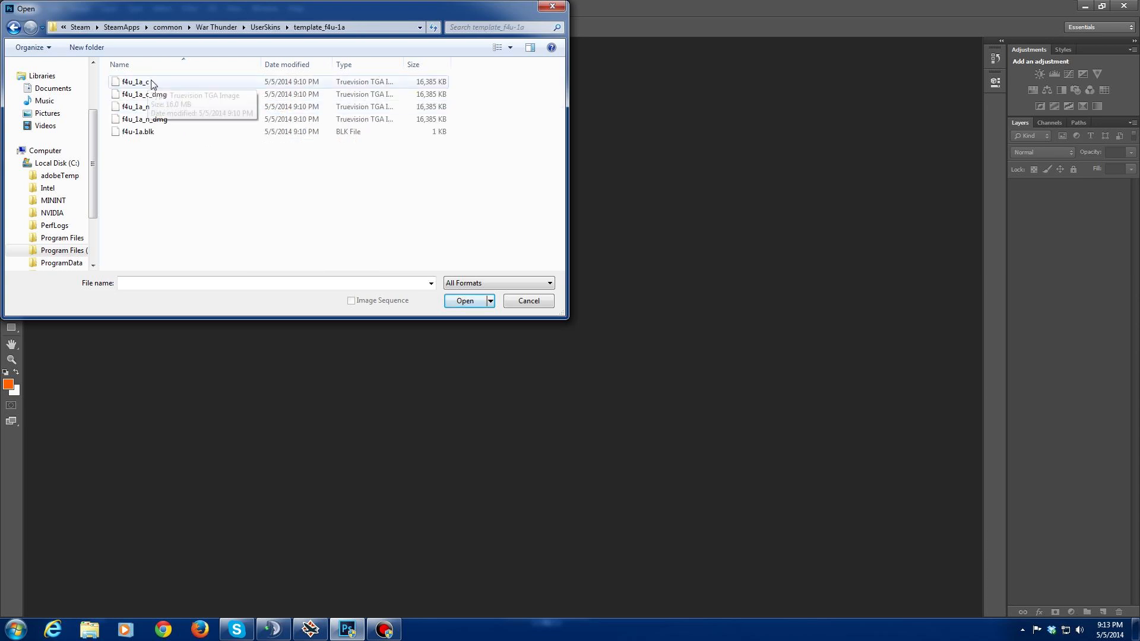
pyautogui.doubleClick(151, 82)
pyautogui.moveTo(166, 45); pyautogui.dragTo(365, 47)
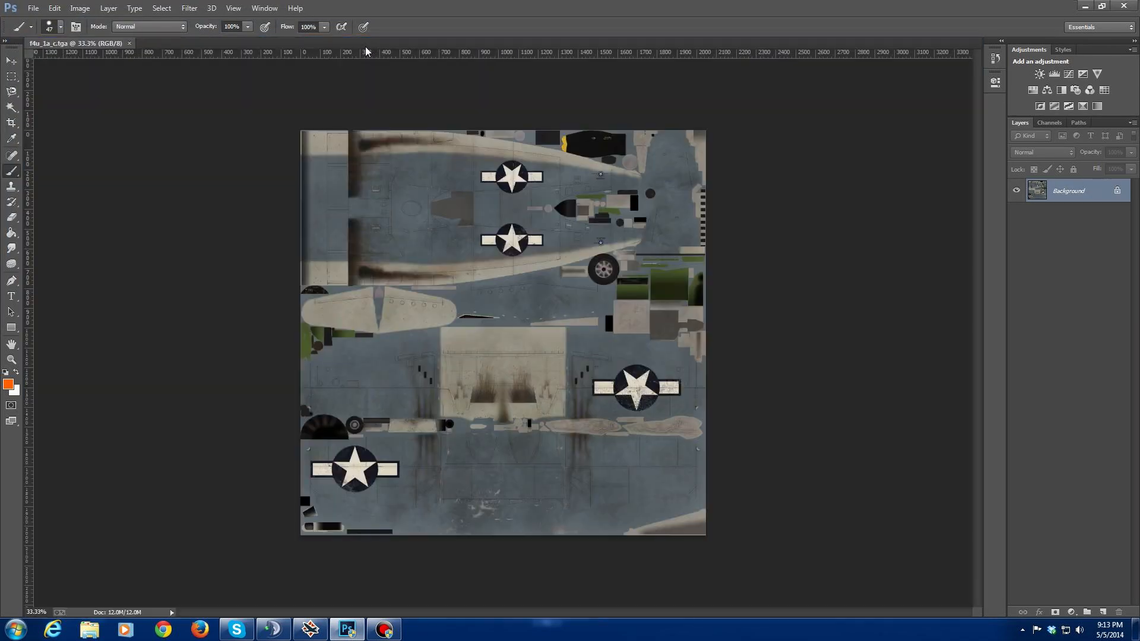
# Step: Open the f4u_1a_n texture from the template_f4u-1a folder as a second document
pyautogui.click(32, 7)
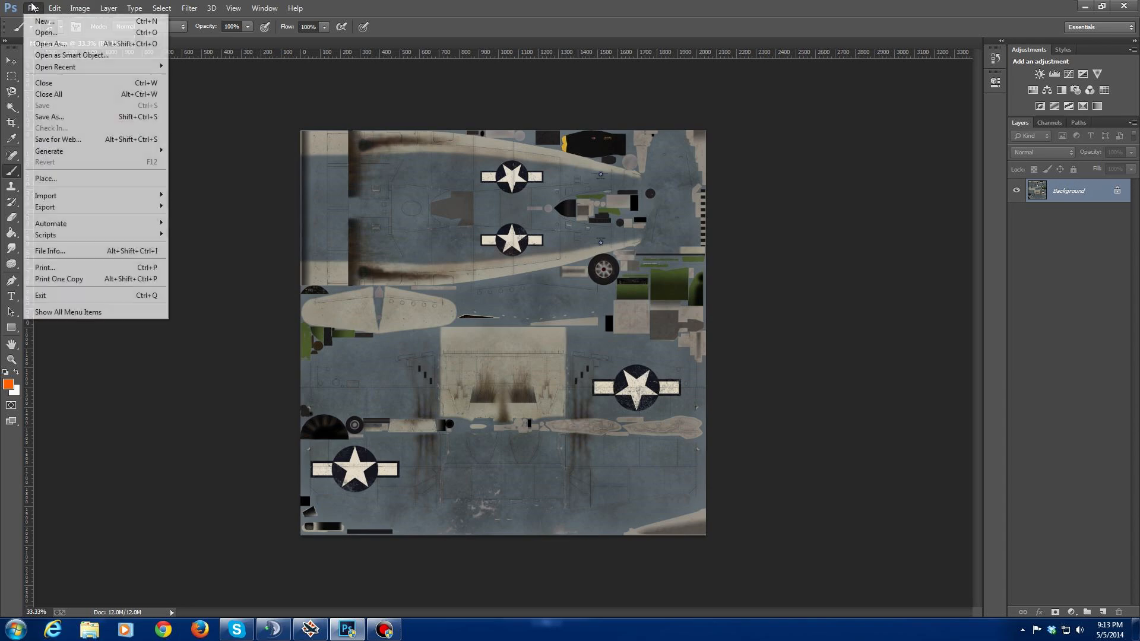
pyautogui.click(51, 31)
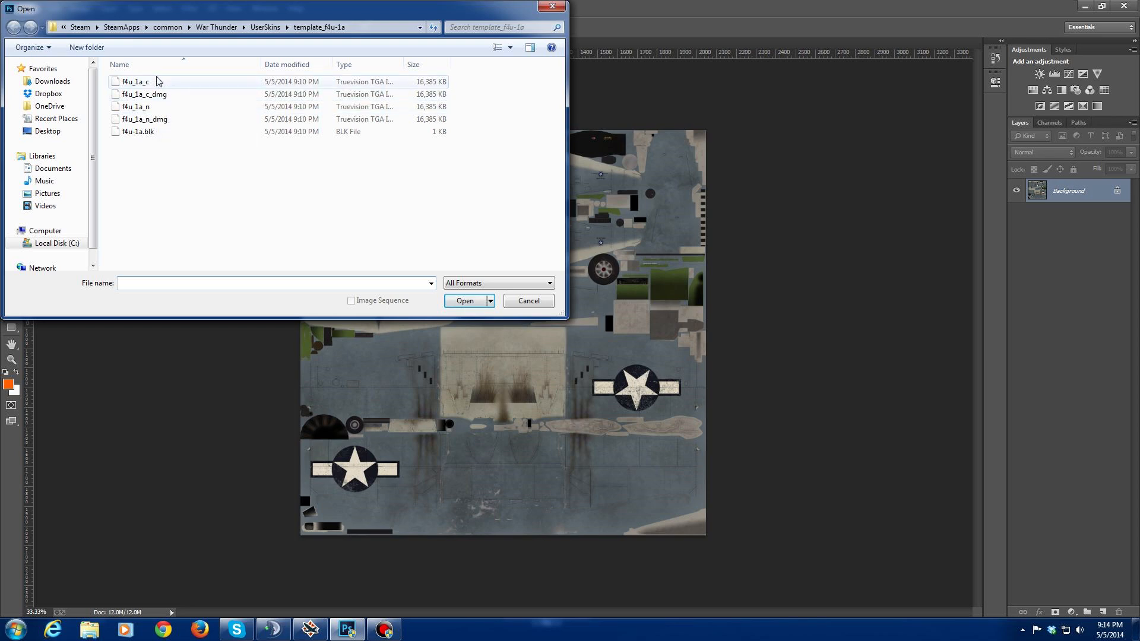
pyautogui.doubleClick(161, 108)
pyautogui.moveTo(186, 56); pyautogui.dragTo(456, 45)
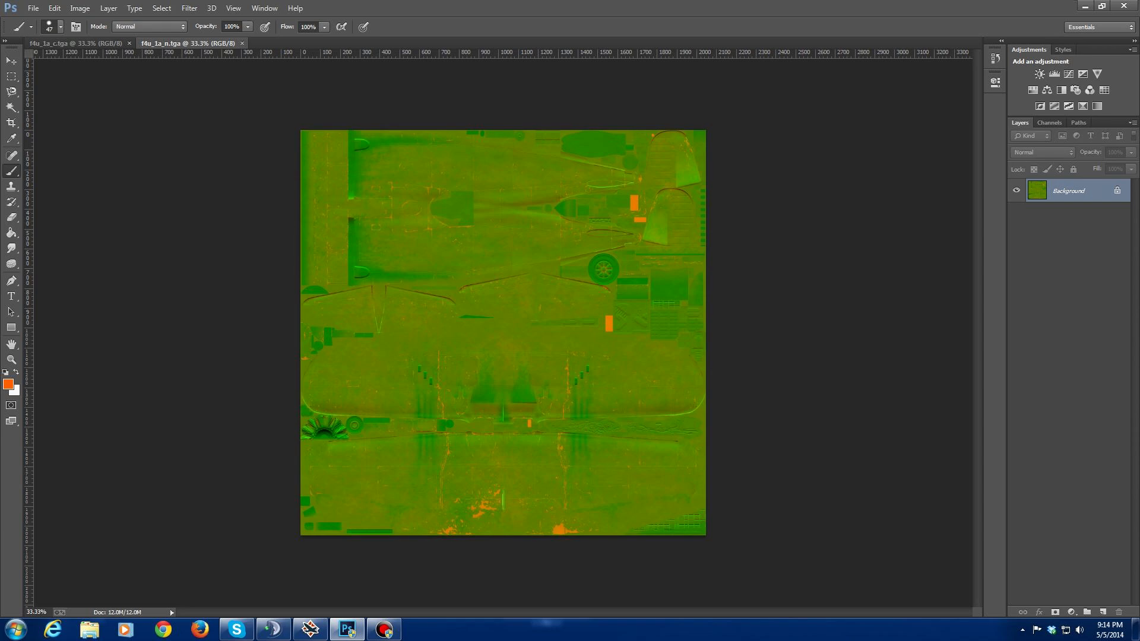
# Step: Fill the blue-gray paint areas of the f4u_1a_c texture with the blue foreground color using the Paint Bucket
pyautogui.click(70, 44)
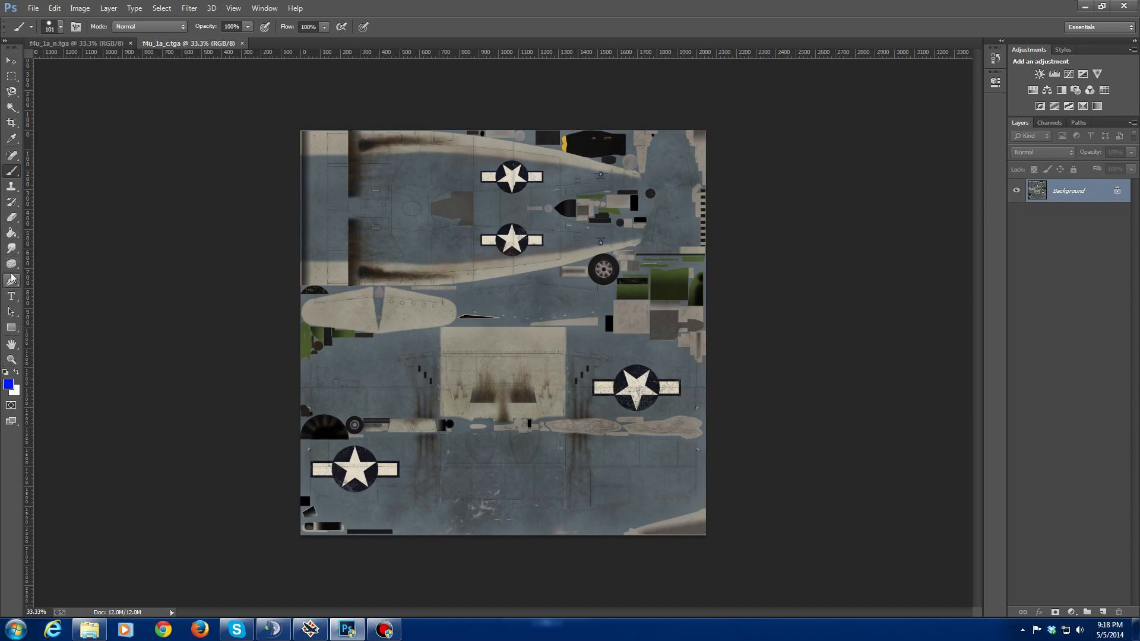
pyautogui.click(12, 232)
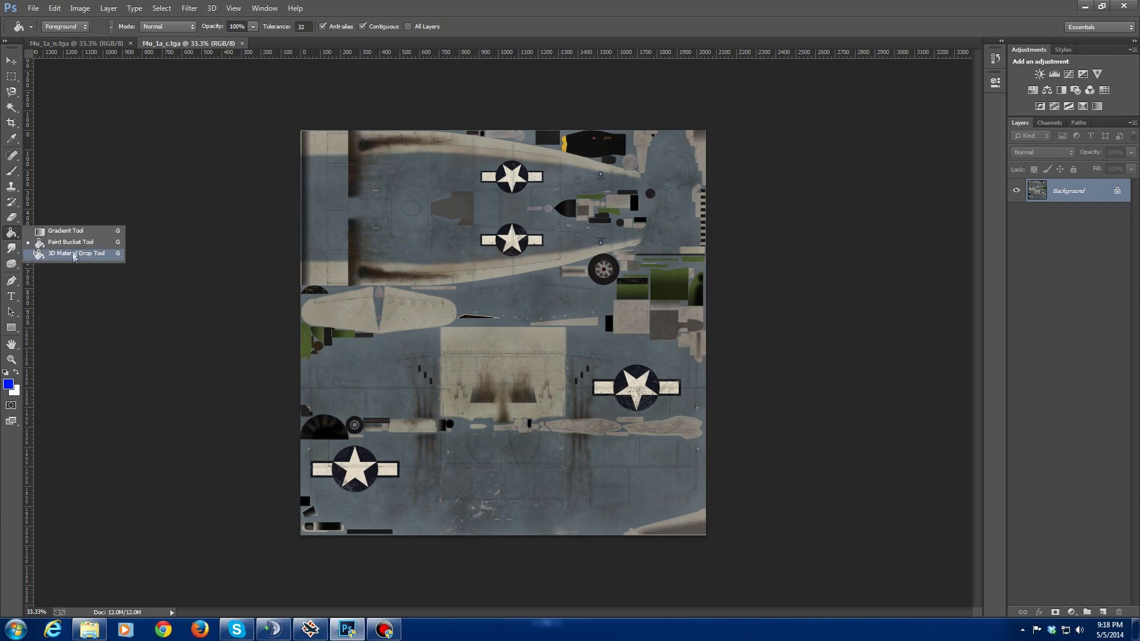
pyautogui.click(67, 247)
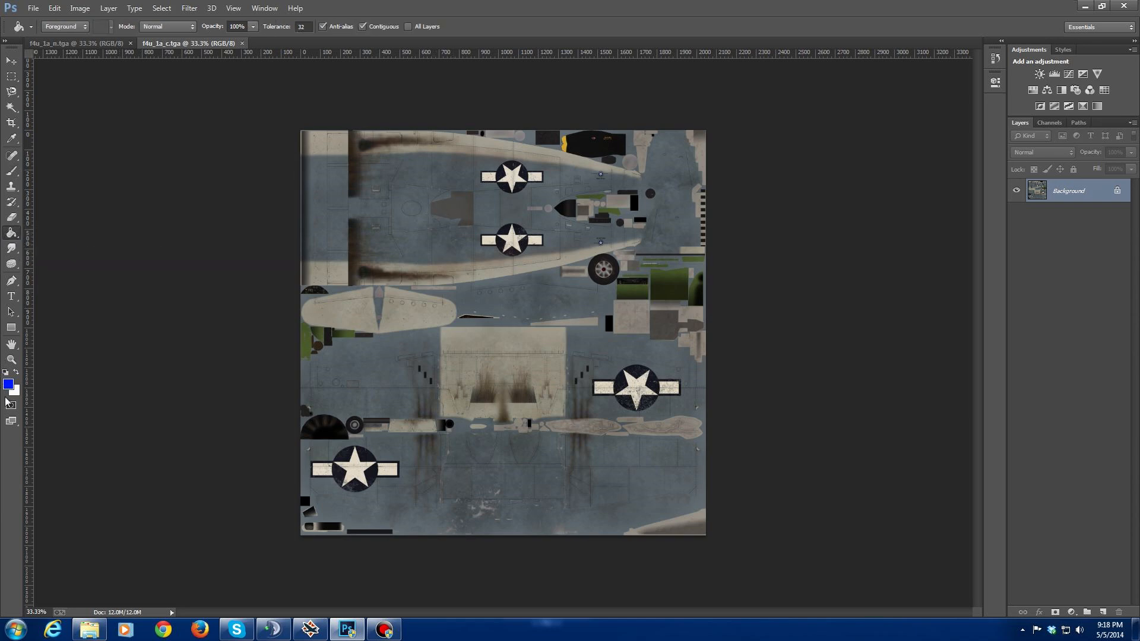
pyautogui.click(442, 241)
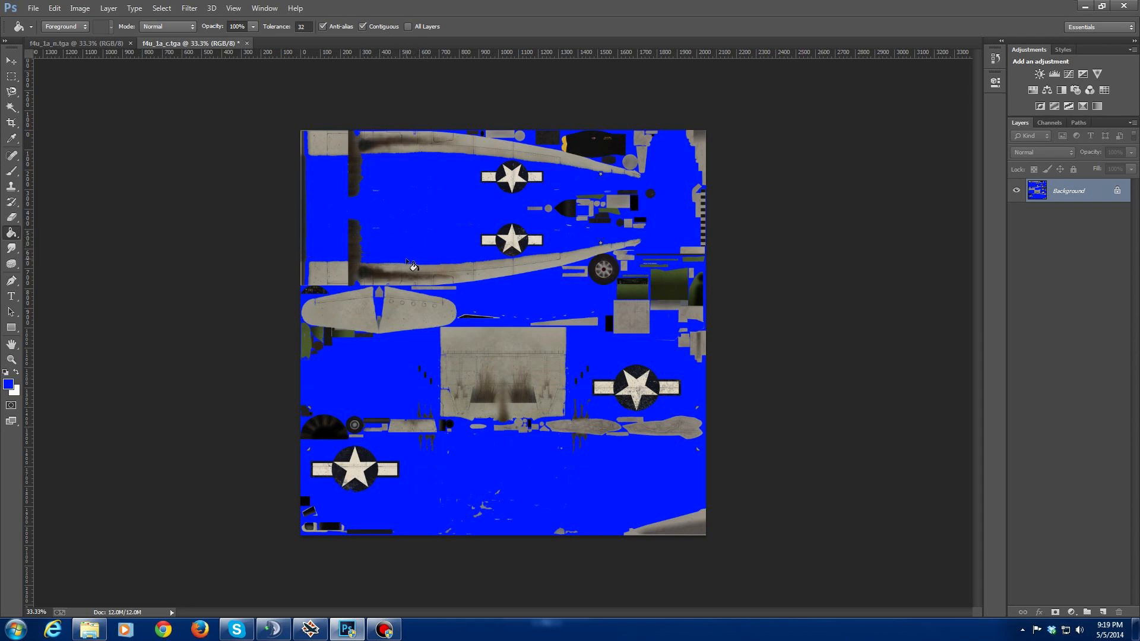
# Step: Set the foreground color to black and reduce the size of the Brush tool's tip
pyautogui.click(8, 384)
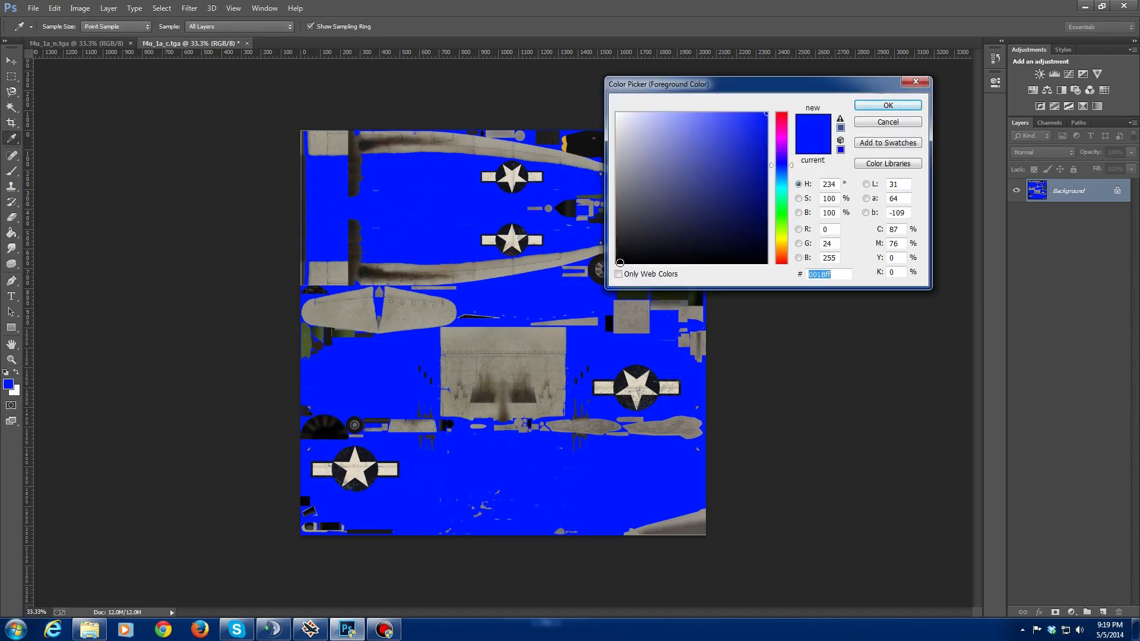
pyautogui.click(620, 263)
pyautogui.click(878, 107)
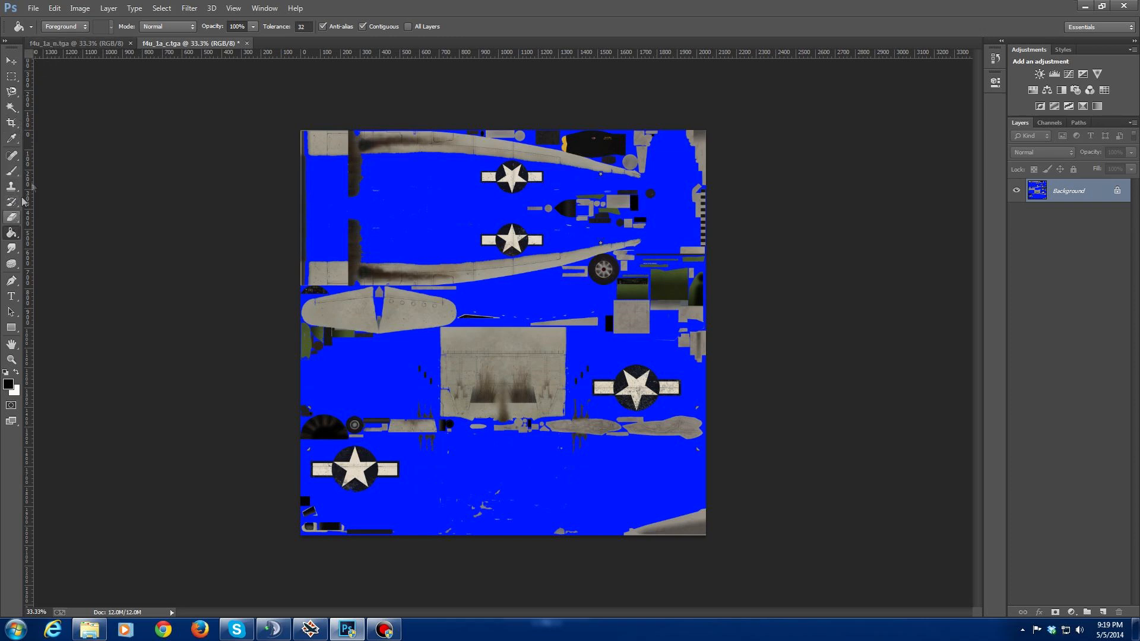
pyautogui.click(18, 173)
pyautogui.click(59, 27)
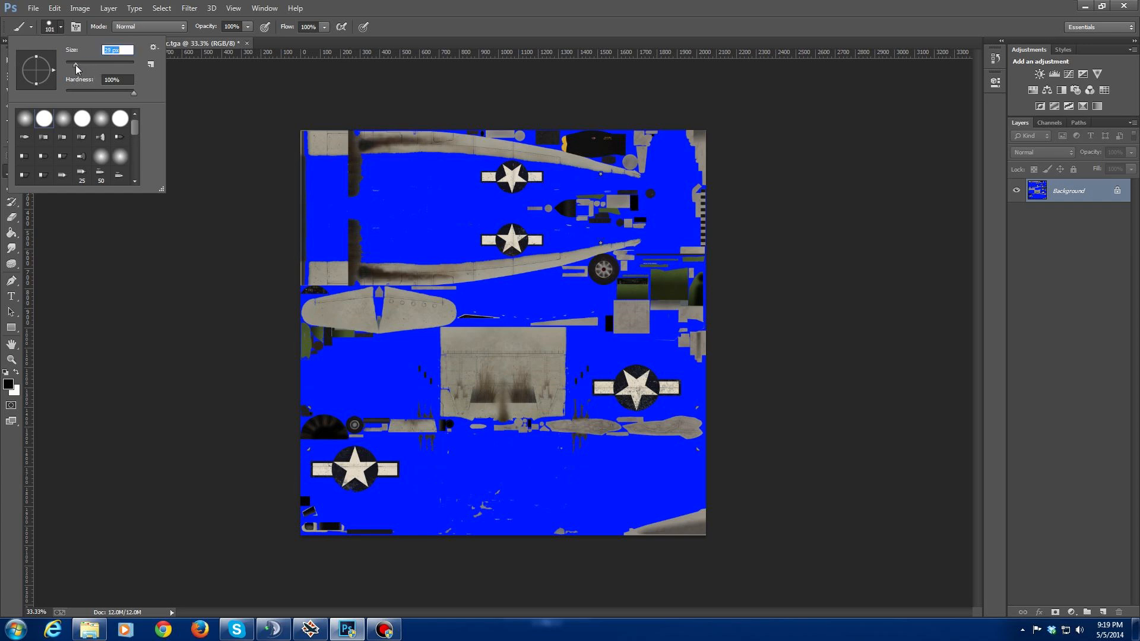
pyautogui.click(211, 96)
# Step: Select the small gray rectangular panel in the texture's upper-left corner with the Rectangular Marquee
pyautogui.click(8, 80)
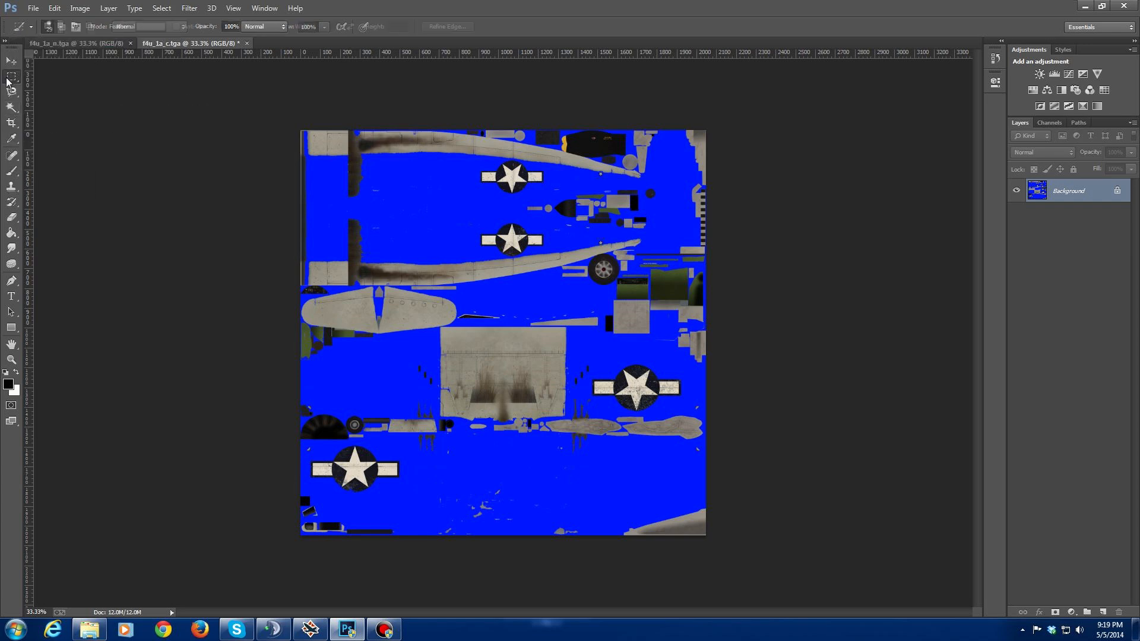
pyautogui.moveTo(307, 128); pyautogui.dragTo(349, 156)
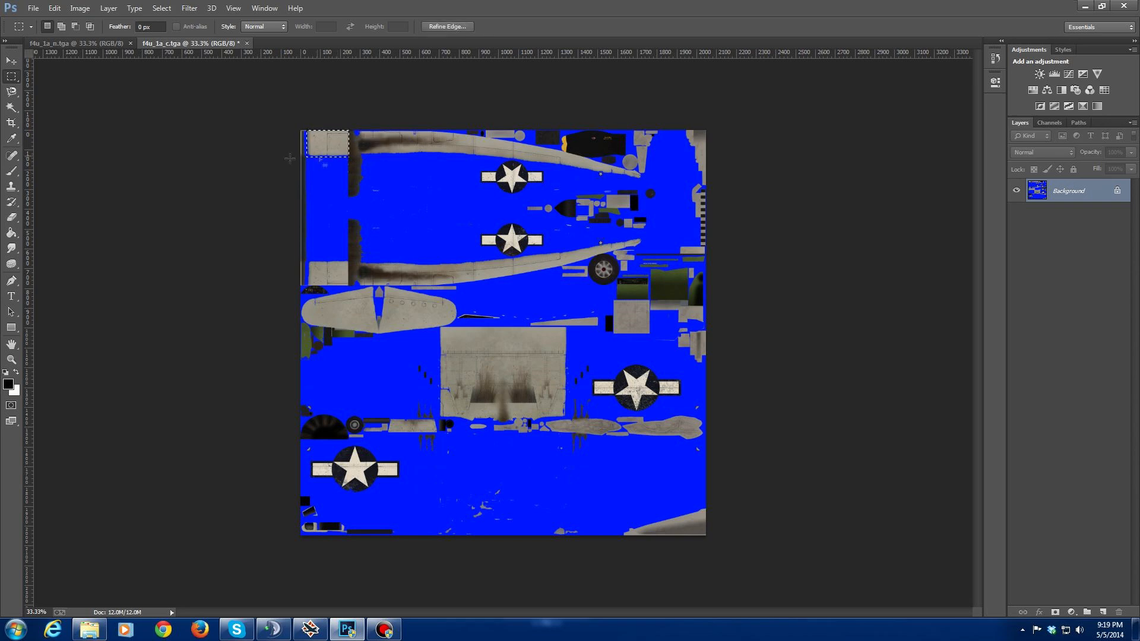
# Step: Fill the selected upper-left gray panel with black using the Paint Bucket, then brush over its leftover marks
pyautogui.click(15, 241)
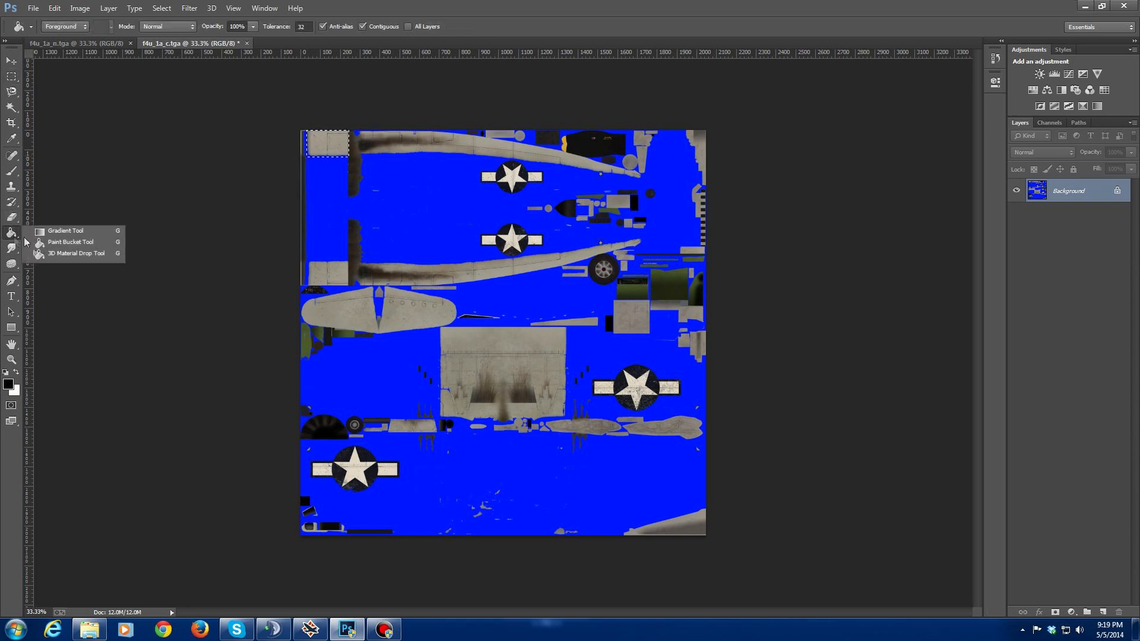
pyautogui.click(77, 244)
pyautogui.click(323, 139)
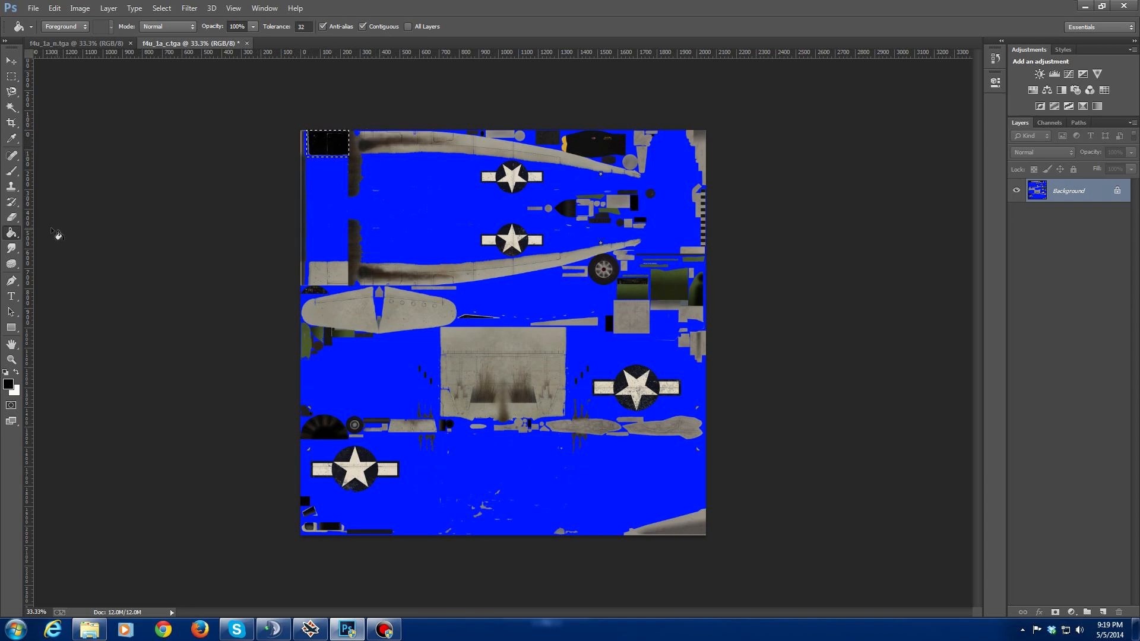
pyautogui.click(10, 171)
pyautogui.moveTo(312, 138)
pyautogui.mouseDown()
pyautogui.moveTo(313, 159)
pyautogui.moveTo(318, 130)
pyautogui.mouseUp()
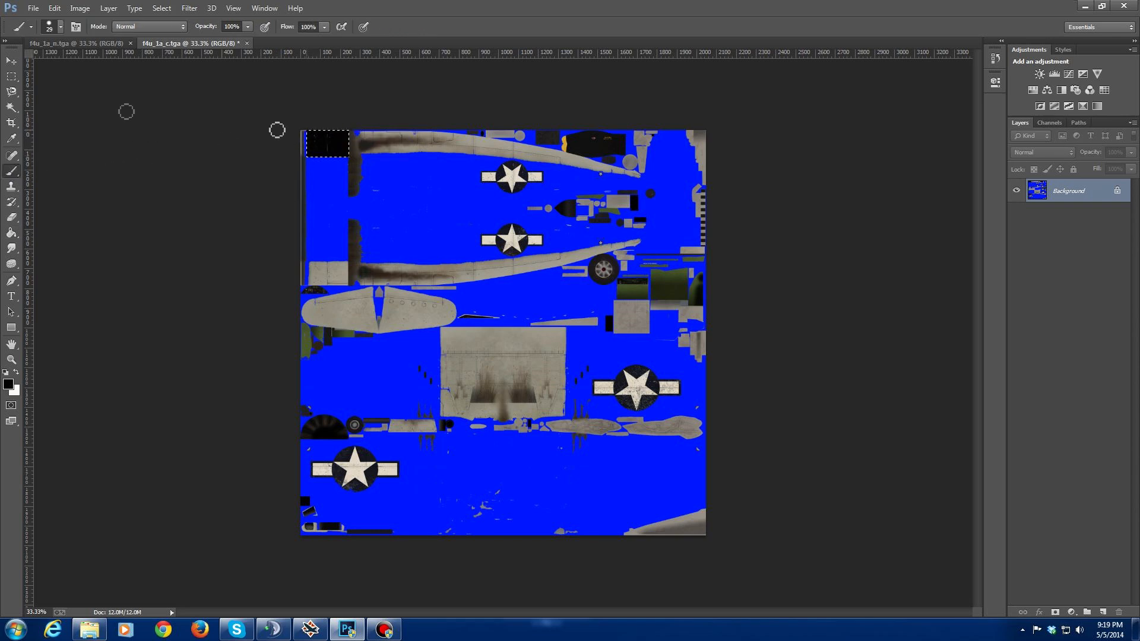
# Step: Replace the selection with a tall rectangular marquee spanning from the black upper-left panel down to the matching gray panel below
pyautogui.press('v')
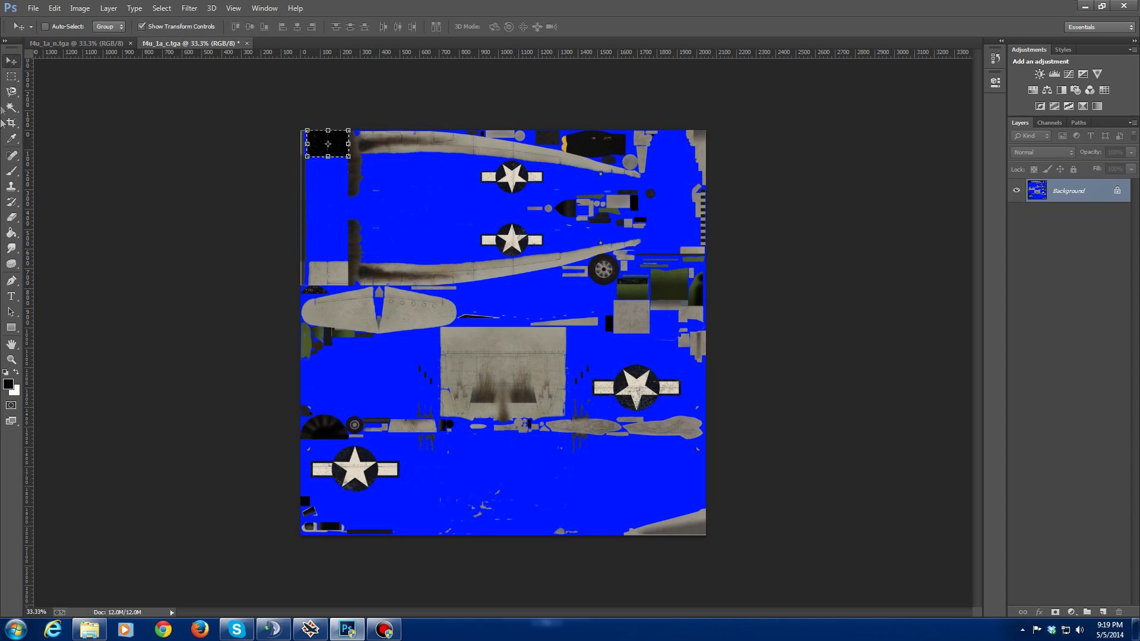
pyautogui.press('m')
pyautogui.click(331, 249)
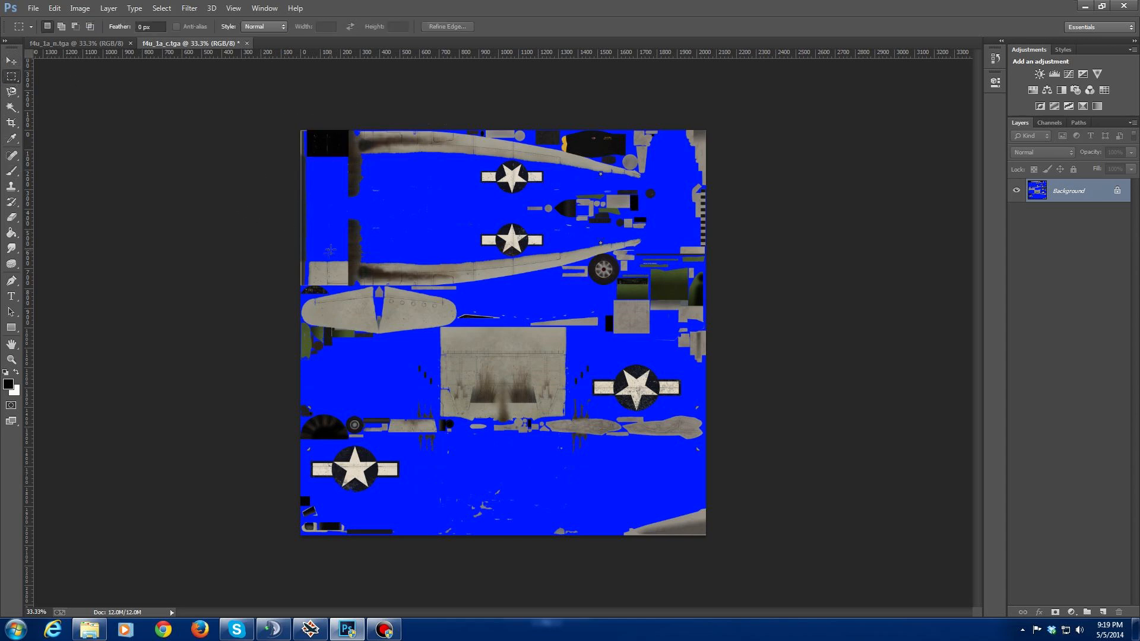
pyautogui.moveTo(309, 260); pyautogui.dragTo(349, 285)
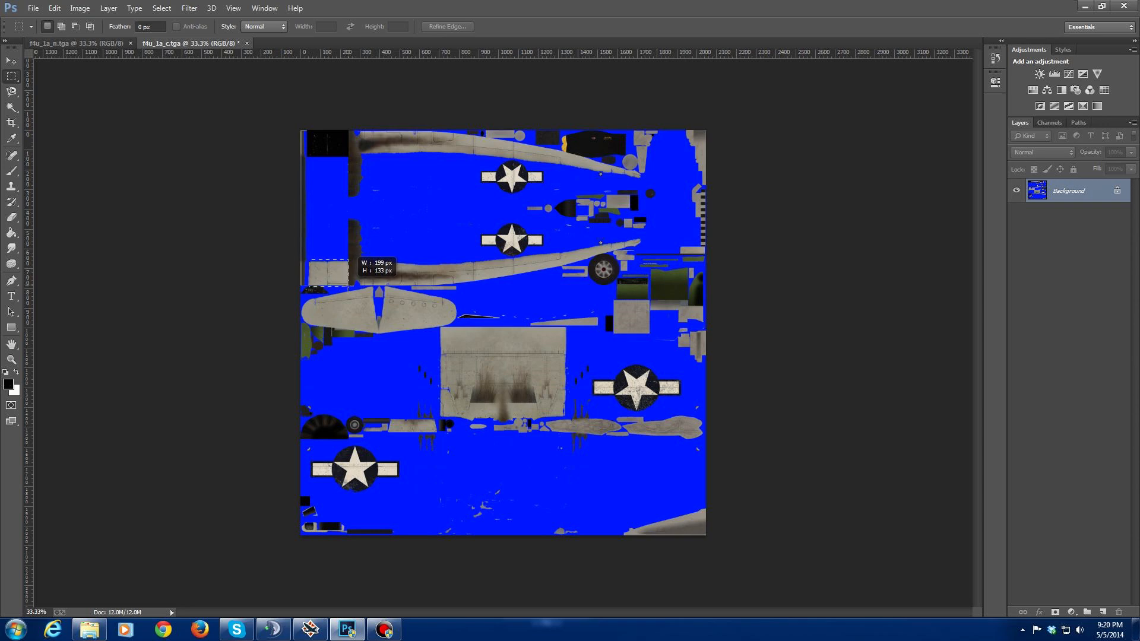
pyautogui.moveTo(349, 286); pyautogui.dragTo(349, 285)
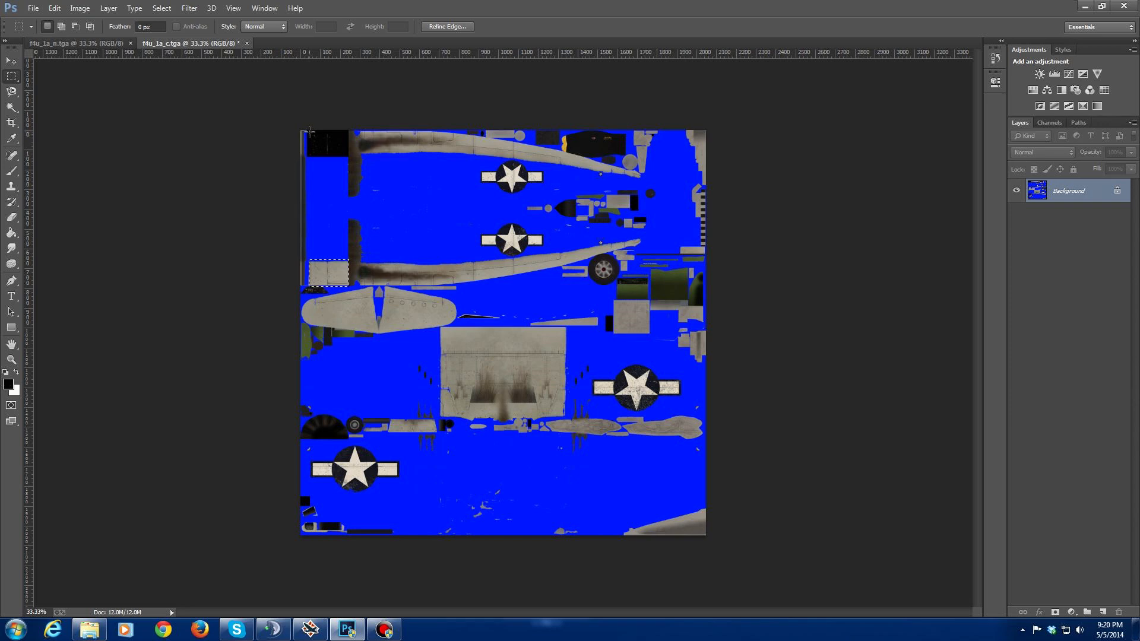
pyautogui.moveTo(316, 149); pyautogui.dragTo(348, 286)
# Step: Enlarge the brush to 118 px, paint the whole selected strip black, and clear the selection
pyautogui.click(12, 171)
pyautogui.click(61, 26)
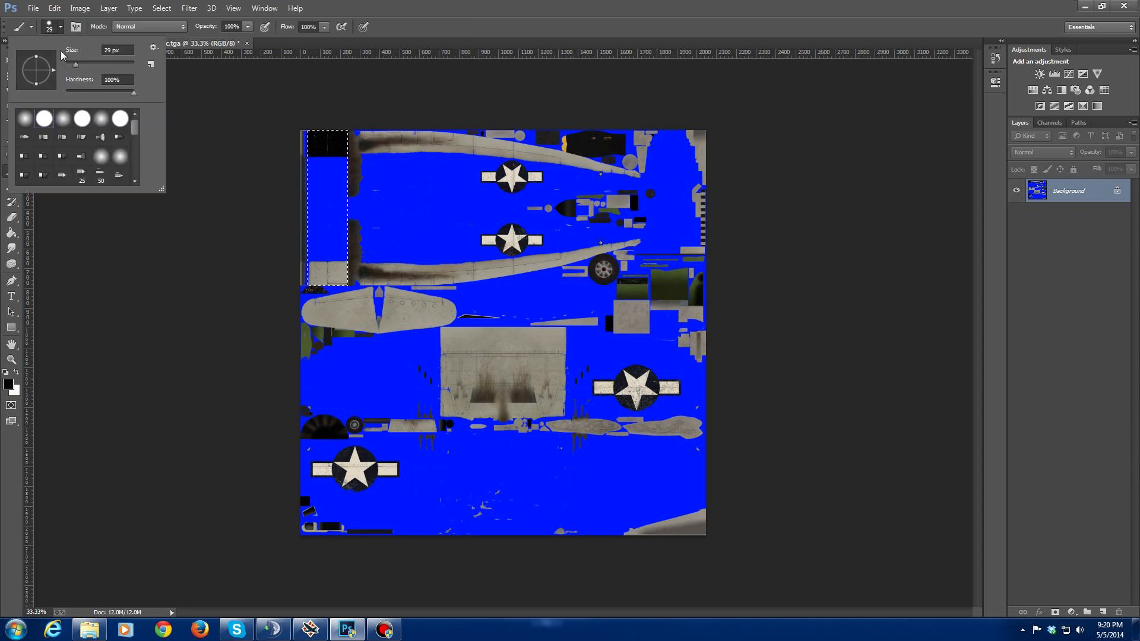
pyautogui.moveTo(88, 62); pyautogui.dragTo(103, 62)
pyautogui.click(254, 105)
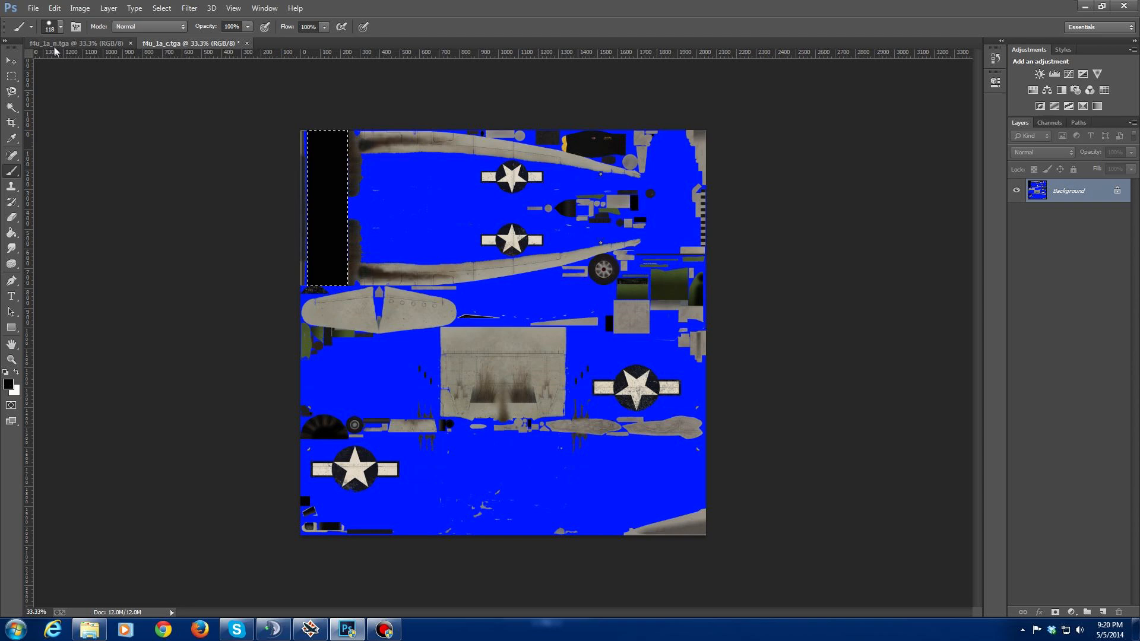
pyautogui.click(12, 61)
pyautogui.click(11, 77)
pyautogui.click(172, 161)
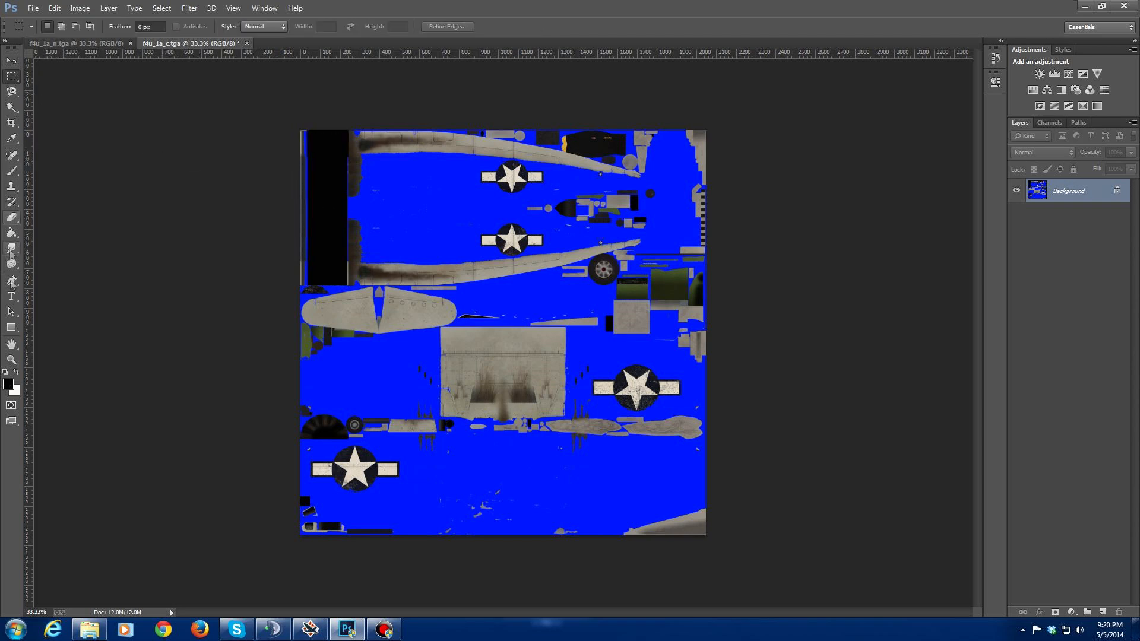
pyautogui.click(7, 385)
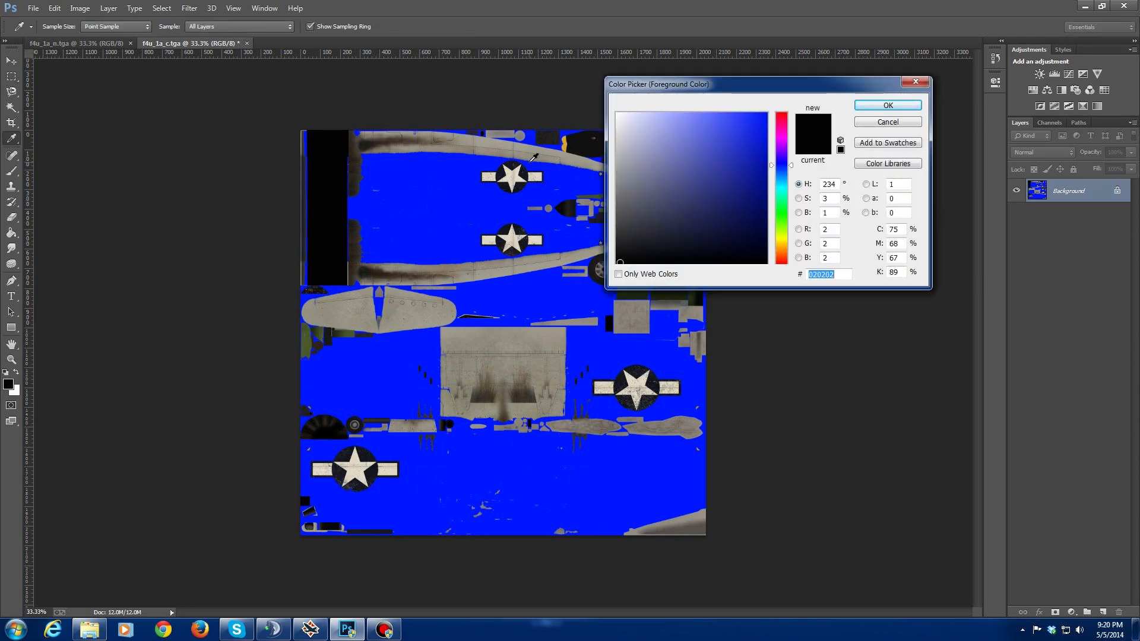
pyautogui.click(453, 191)
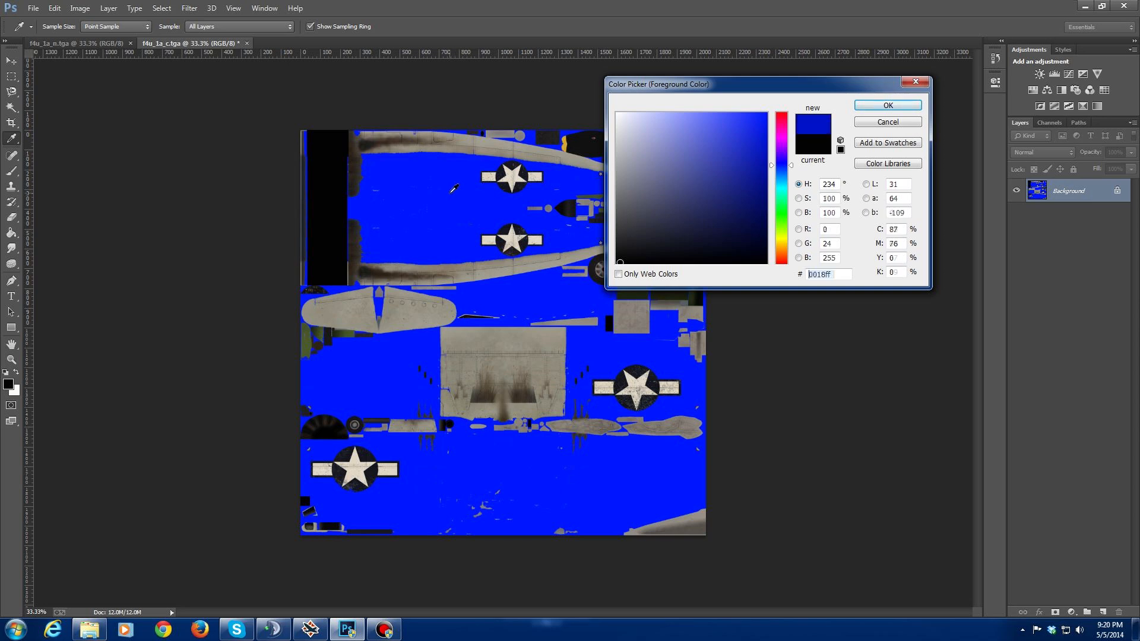
pyautogui.click(878, 107)
pyautogui.press('m')
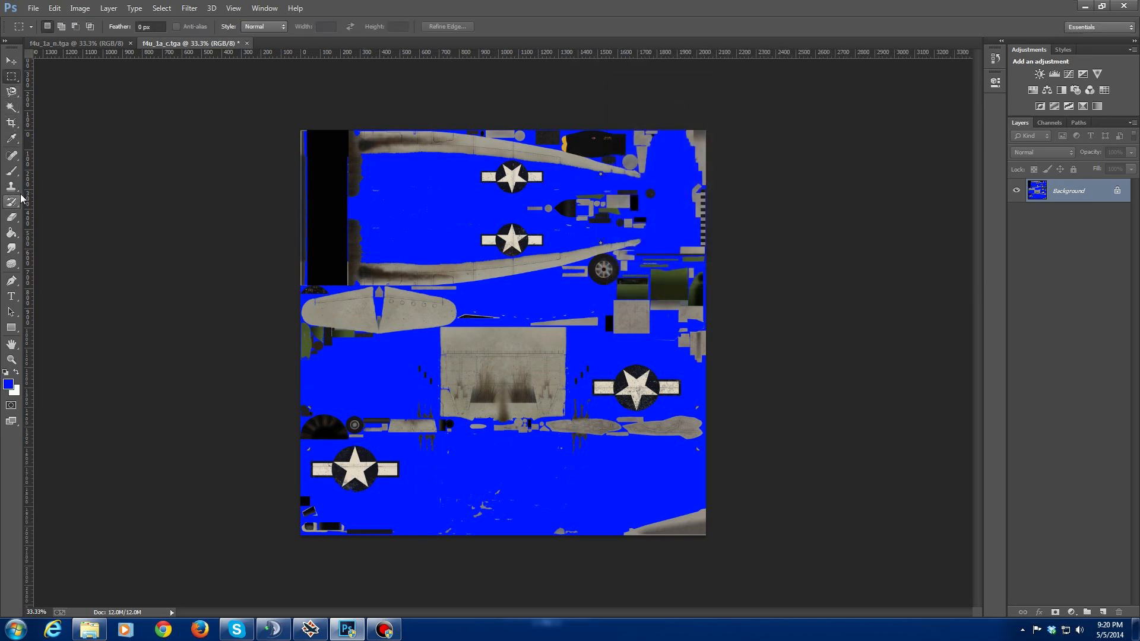
# Step: Set the Brush tool's color to the black 020202 sampled from the painted strip and its size to 68 px
pyautogui.click(11, 171)
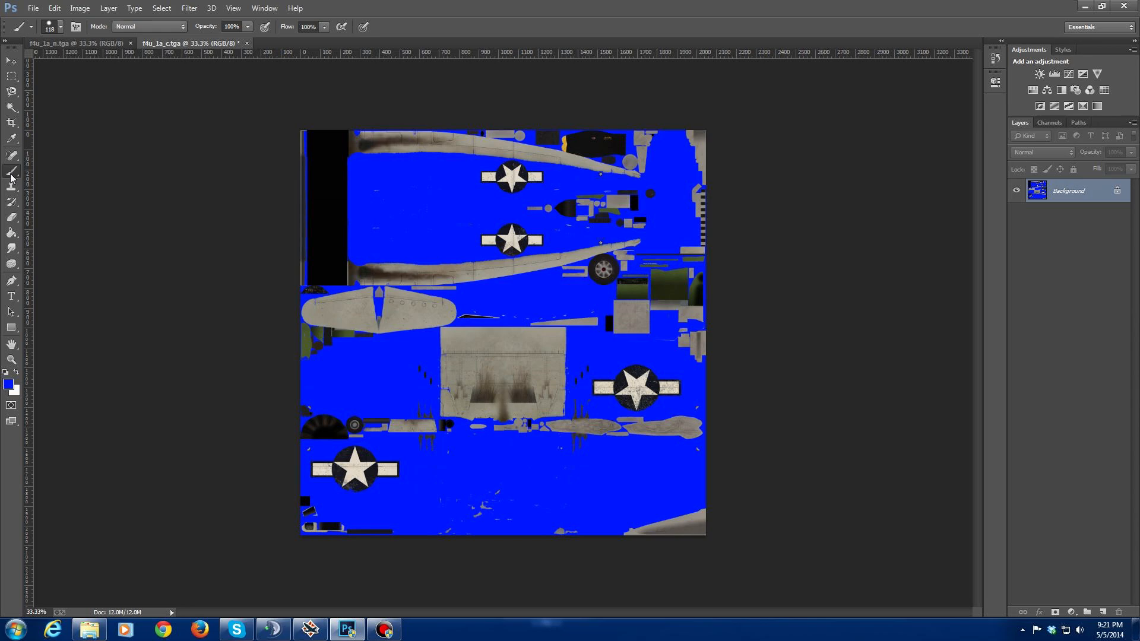
pyautogui.click(9, 386)
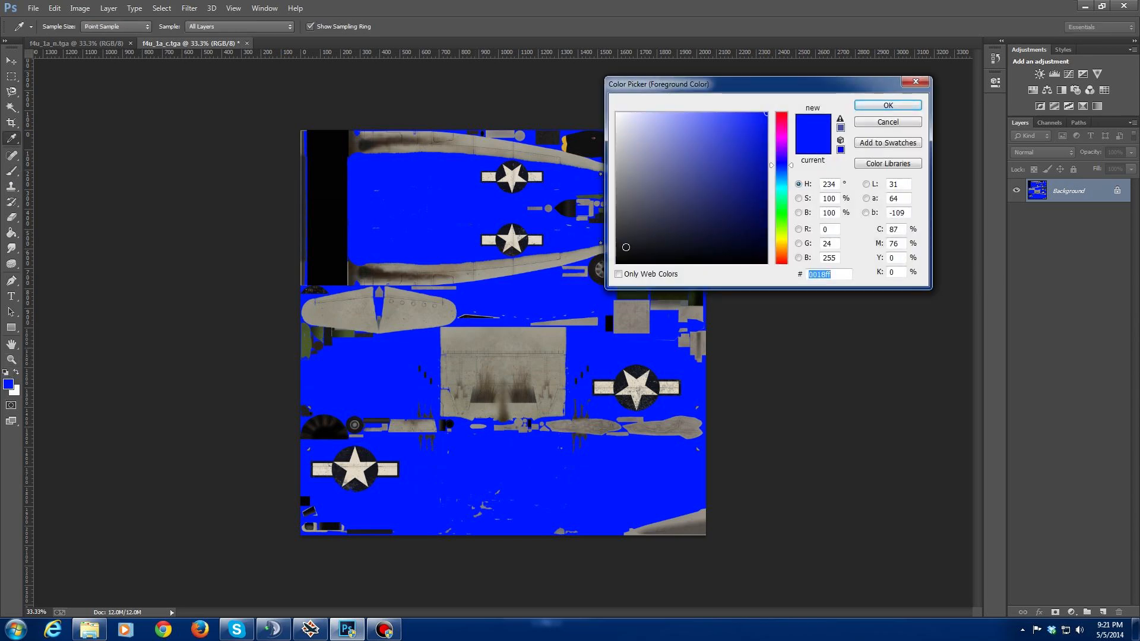
pyautogui.click(328, 191)
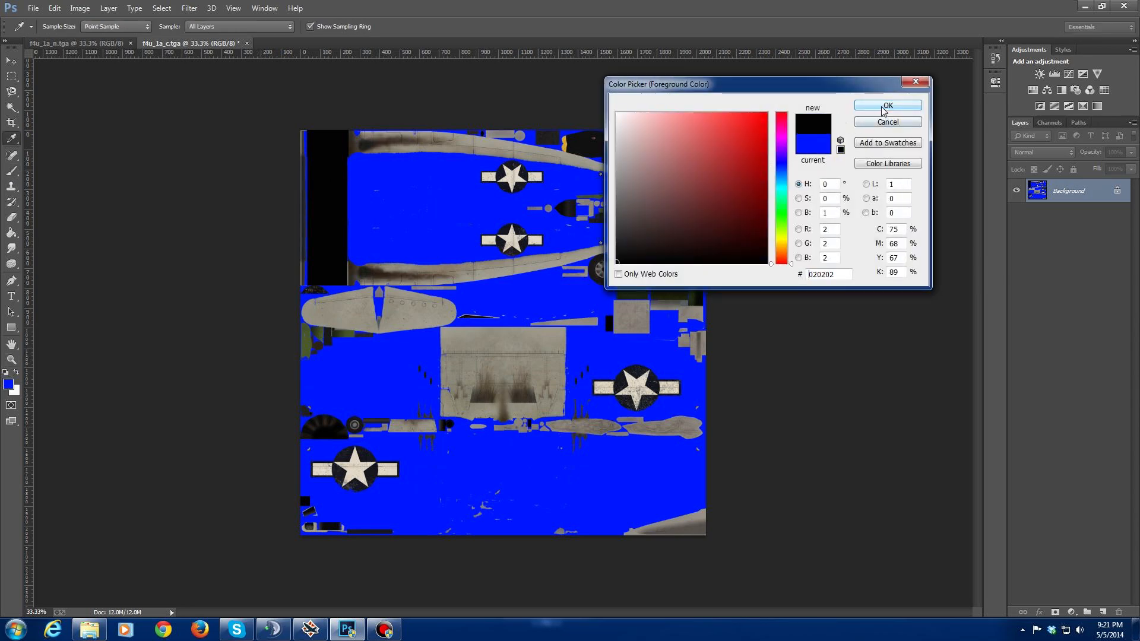
pyautogui.click(885, 107)
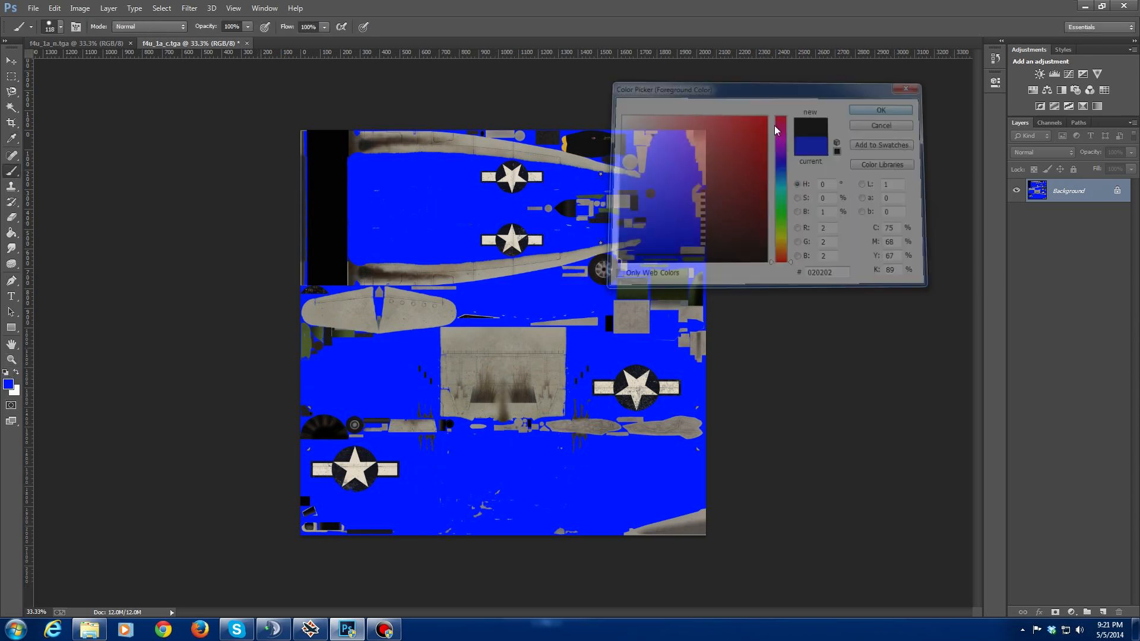
pyautogui.click(61, 27)
pyautogui.click(88, 63)
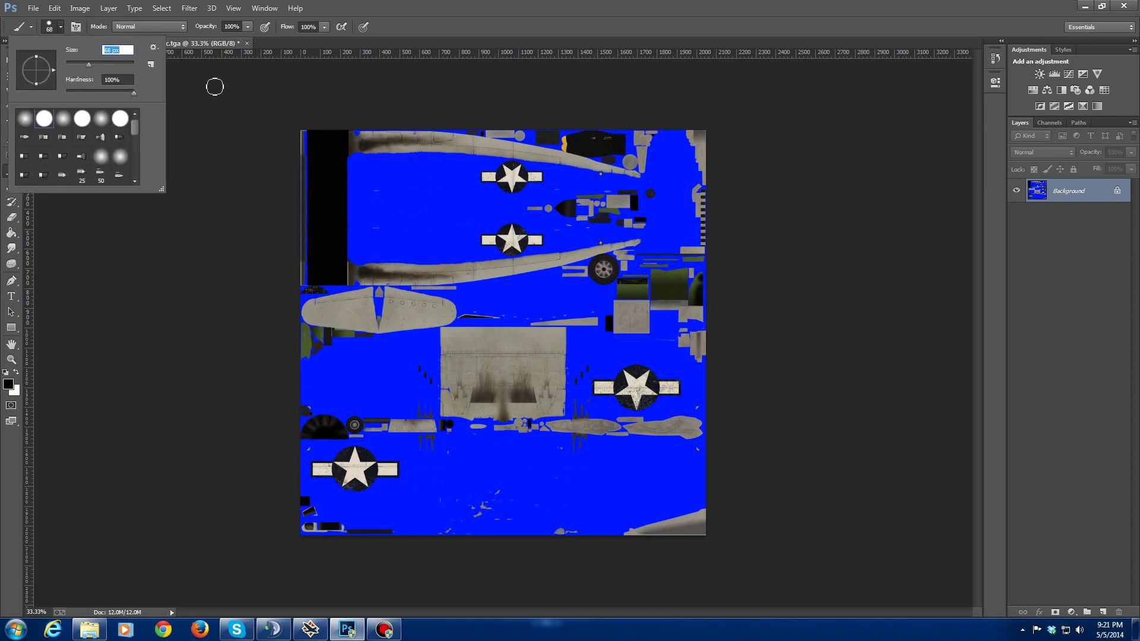
pyautogui.click(273, 95)
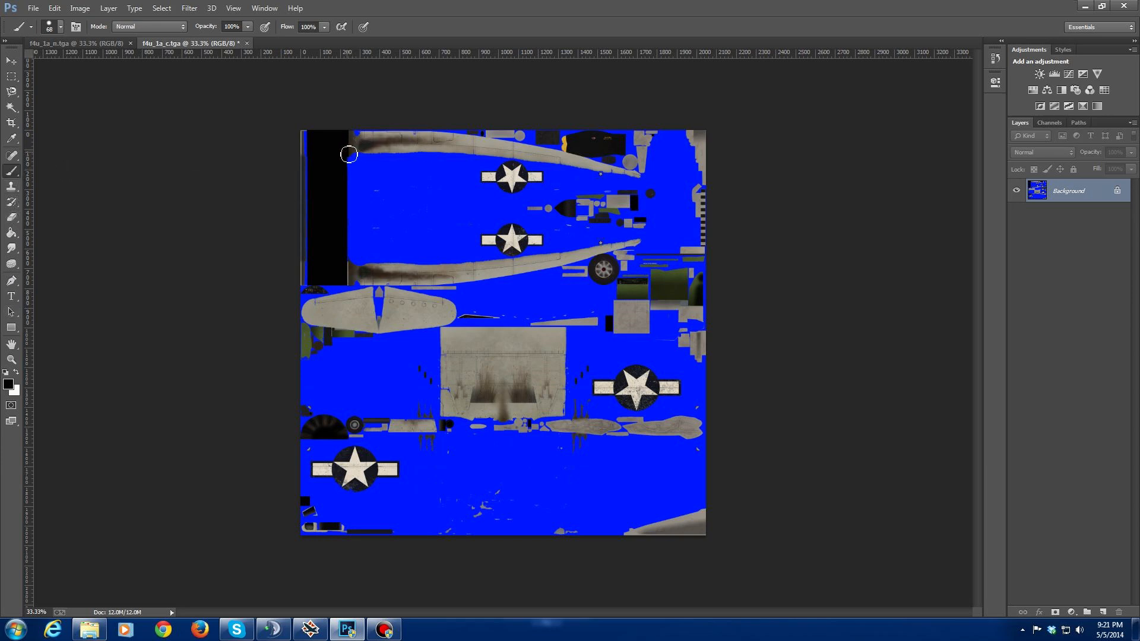
# Step: Brush black over the two long, curved gray bands extending from the black strip in the texture's upper half
pyautogui.moveTo(348, 155)
pyautogui.mouseDown()
pyautogui.moveTo(490, 151)
pyautogui.moveTo(472, 151)
pyautogui.moveTo(637, 175)
pyautogui.mouseUp()
pyautogui.moveTo(403, 139)
pyautogui.mouseDown()
pyautogui.moveTo(356, 138)
pyautogui.moveTo(520, 153)
pyautogui.moveTo(470, 143)
pyautogui.moveTo(520, 150)
pyautogui.mouseUp()
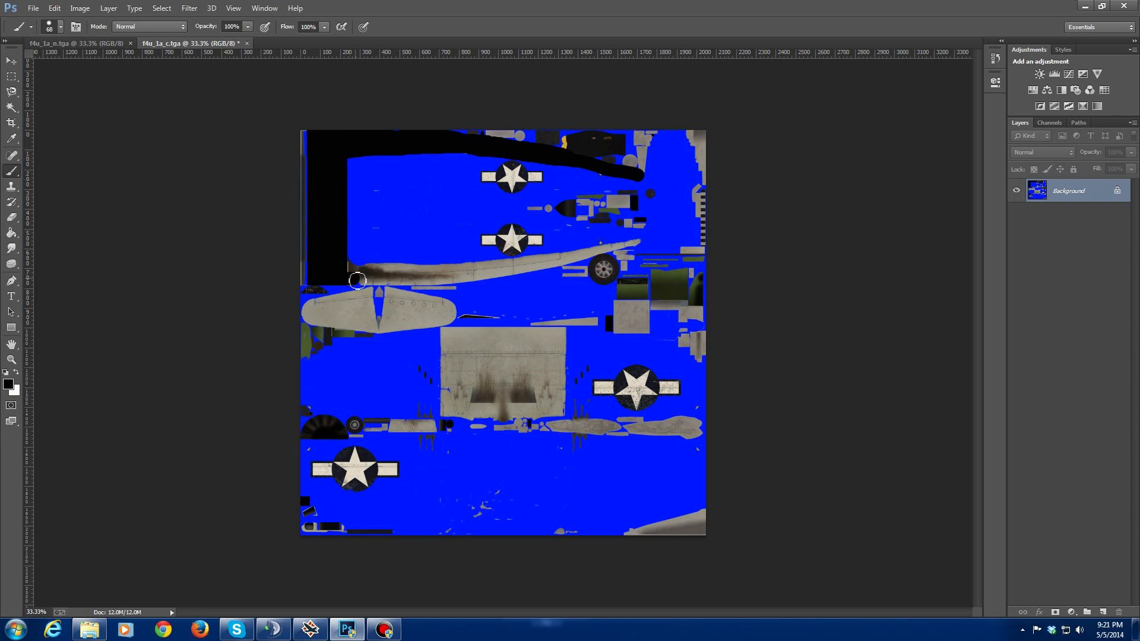
pyautogui.moveTo(358, 280)
pyautogui.mouseDown()
pyautogui.moveTo(342, 283)
pyautogui.moveTo(512, 273)
pyautogui.moveTo(642, 244)
pyautogui.mouseUp()
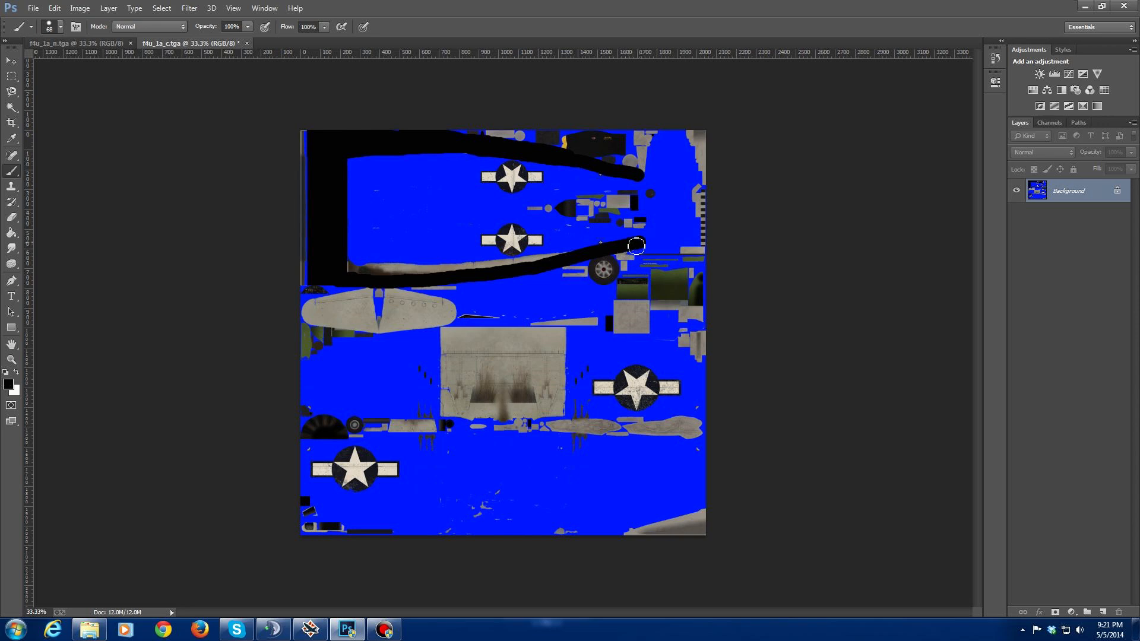
pyautogui.moveTo(380, 269)
pyautogui.mouseDown()
pyautogui.moveTo(337, 262)
pyautogui.moveTo(566, 259)
pyautogui.mouseUp()
pyautogui.moveTo(359, 270); pyautogui.dragTo(435, 273)
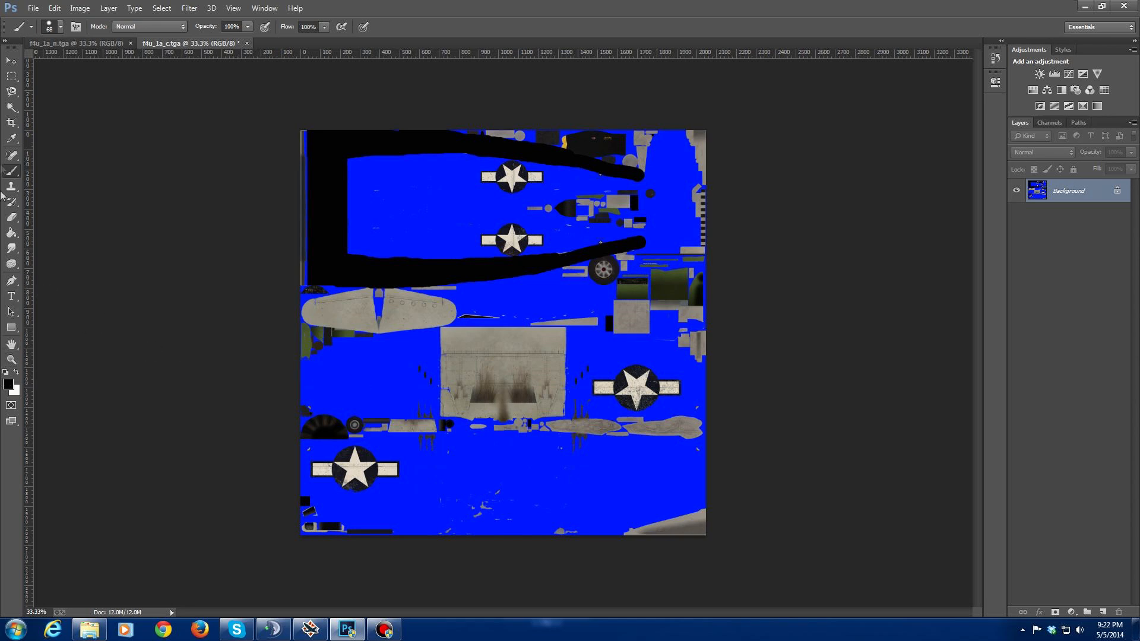
# Step: Enlarge the brush to 103 px and paint thick black upper and lower edges around the large middle section of the texture
pyautogui.click(59, 27)
pyautogui.moveTo(88, 64); pyautogui.dragTo(97, 65)
pyautogui.click(250, 124)
pyautogui.moveTo(295, 374); pyautogui.dragTo(400, 339)
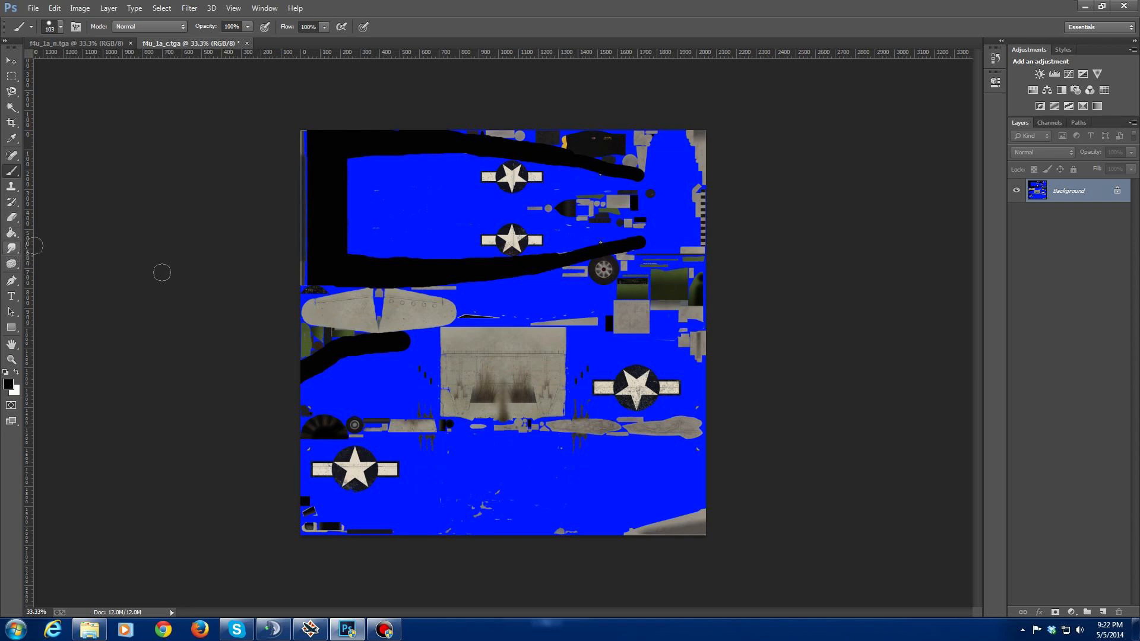
pyautogui.moveTo(400, 342)
pyautogui.mouseDown()
pyautogui.moveTo(582, 339)
pyautogui.moveTo(694, 364)
pyautogui.moveTo(724, 383)
pyautogui.mouseUp()
pyautogui.moveTo(302, 397)
pyautogui.mouseDown()
pyautogui.moveTo(650, 418)
pyautogui.moveTo(725, 396)
pyautogui.mouseUp()
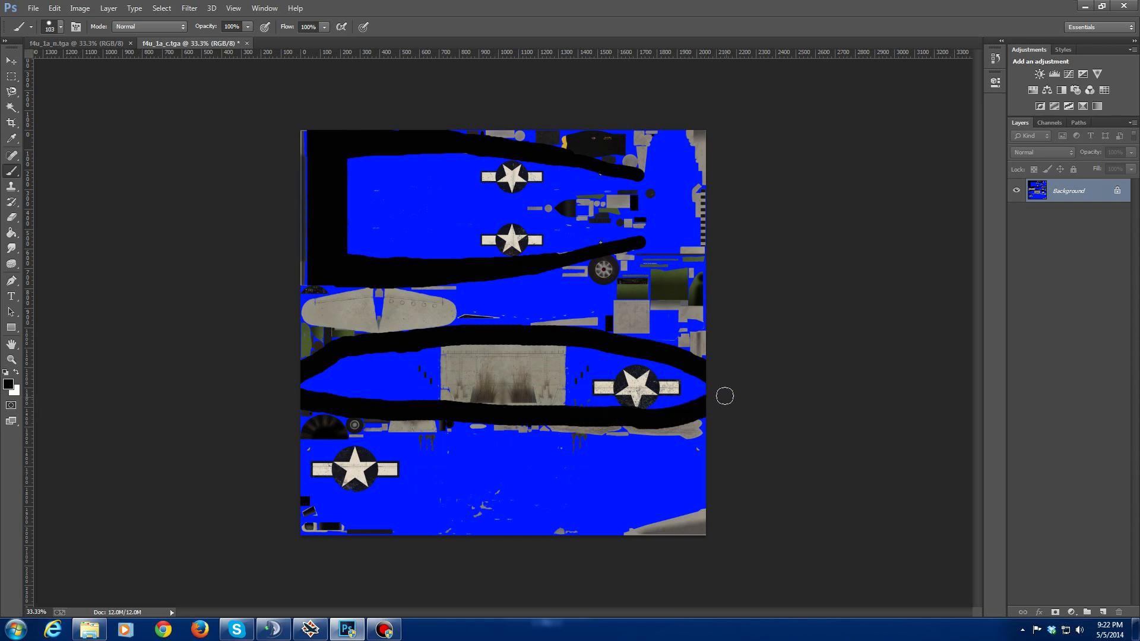
# Step: Fill the outlined middle section with black around the star insignia, then brush over the leftover gray specks at its center
pyautogui.click(12, 233)
pyautogui.click(363, 374)
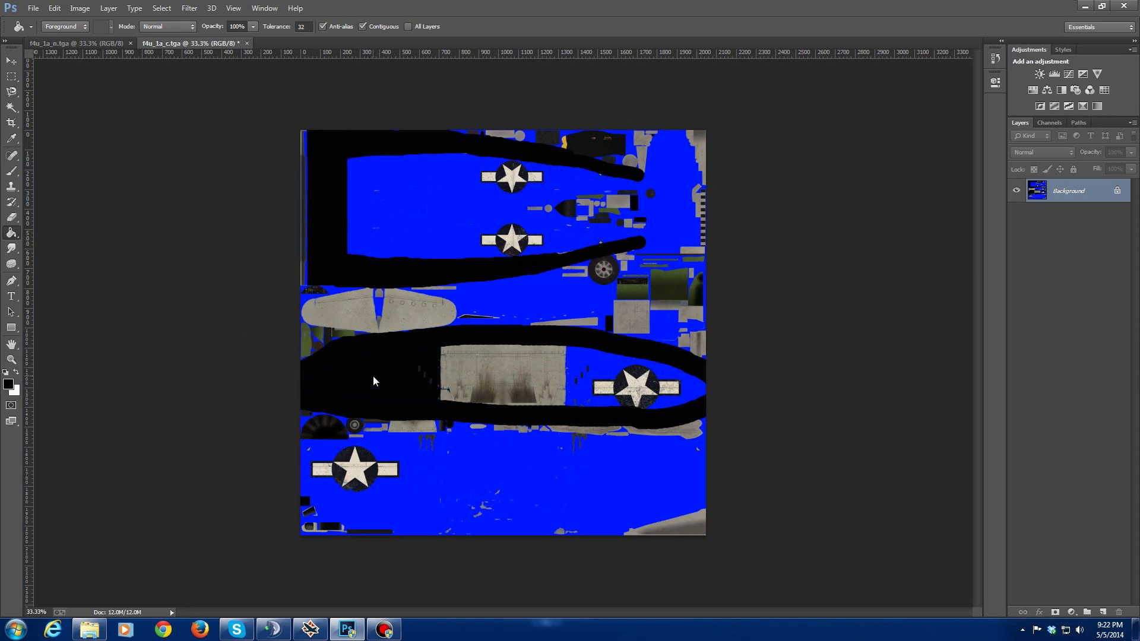
pyautogui.click(484, 374)
pyautogui.click(478, 395)
pyautogui.click(492, 400)
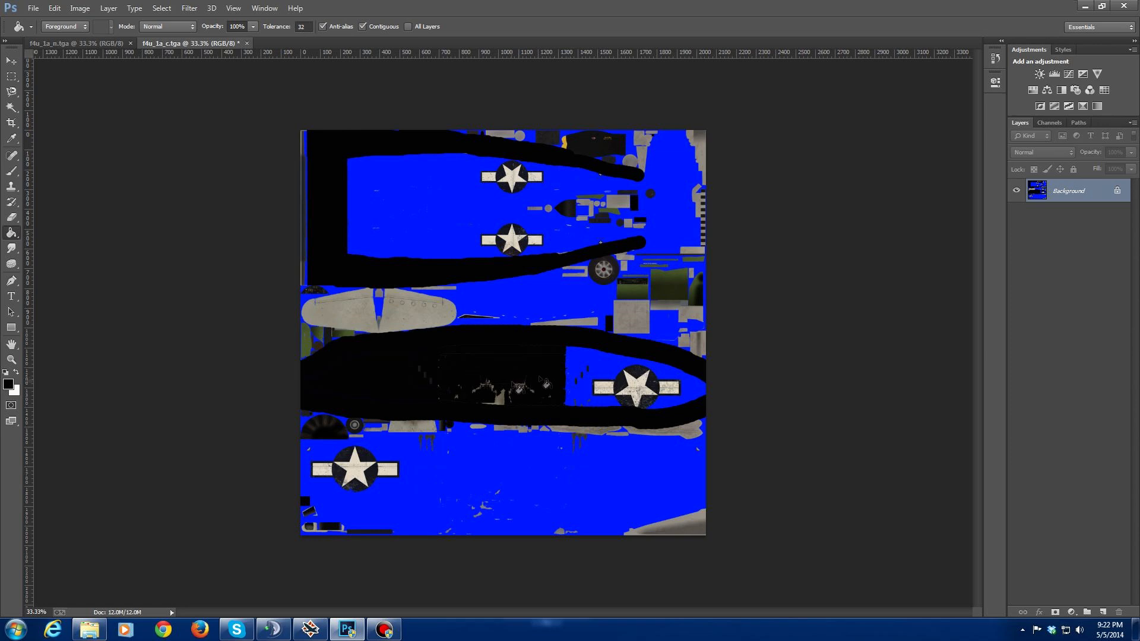
pyautogui.click(590, 371)
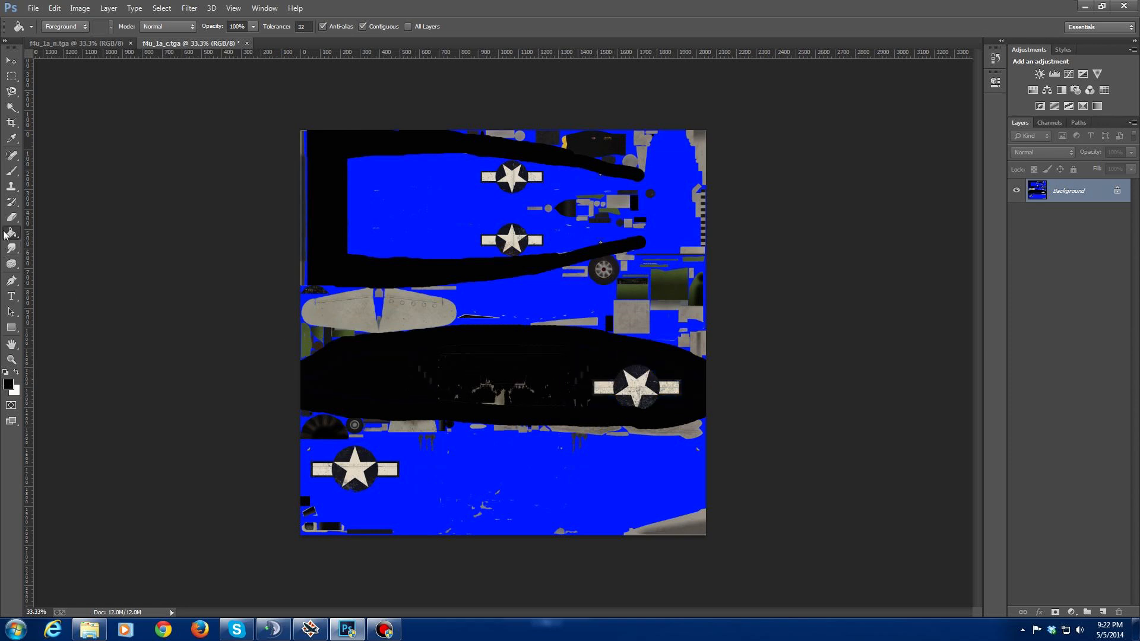
pyautogui.click(12, 171)
pyautogui.moveTo(428, 381)
pyautogui.mouseDown()
pyautogui.moveTo(470, 401)
pyautogui.moveTo(514, 388)
pyautogui.moveTo(446, 398)
pyautogui.moveTo(527, 383)
pyautogui.moveTo(539, 397)
pyautogui.moveTo(554, 390)
pyautogui.moveTo(576, 404)
pyautogui.mouseUp()
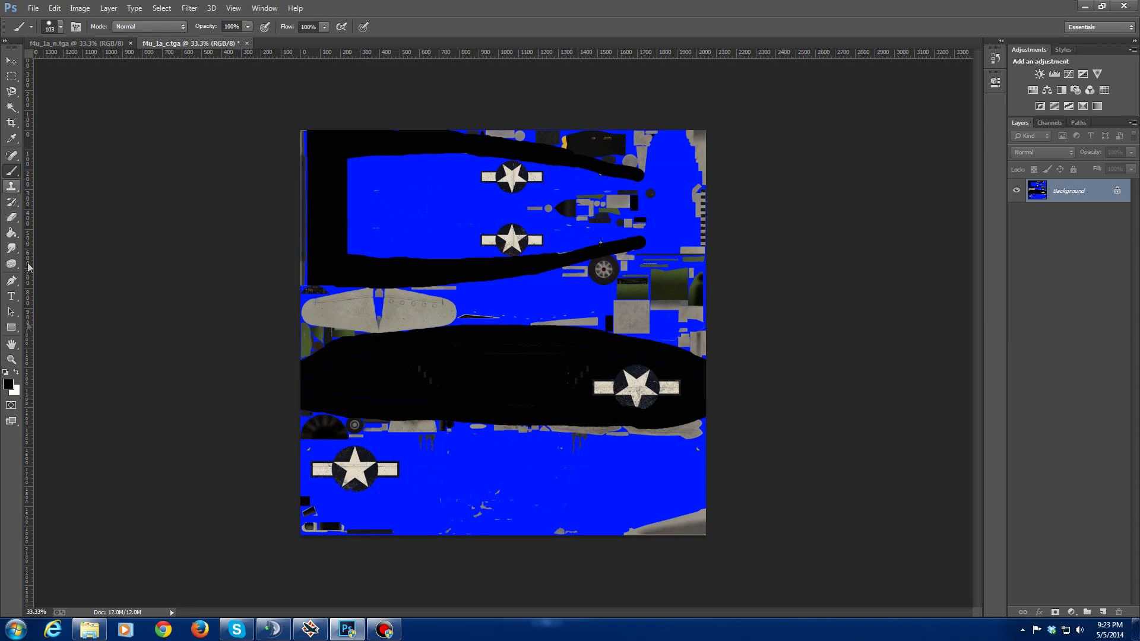
# Step: Sample the texture's blue 0018ff and brush over the star insignia and stray specks in the lower section
pyautogui.click(8, 384)
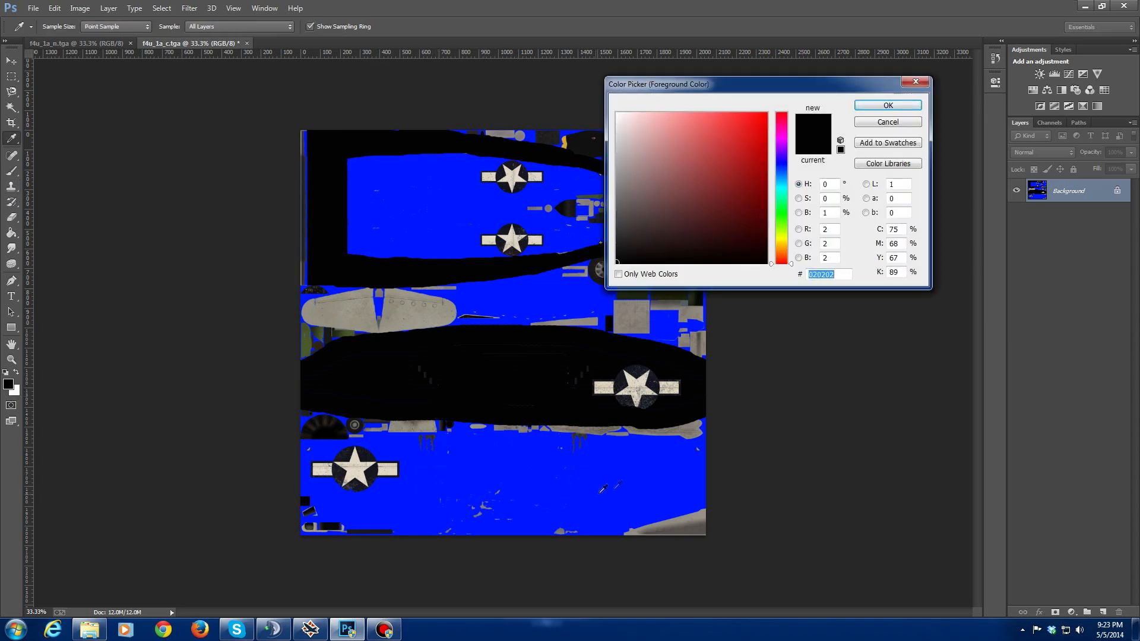
pyautogui.click(642, 475)
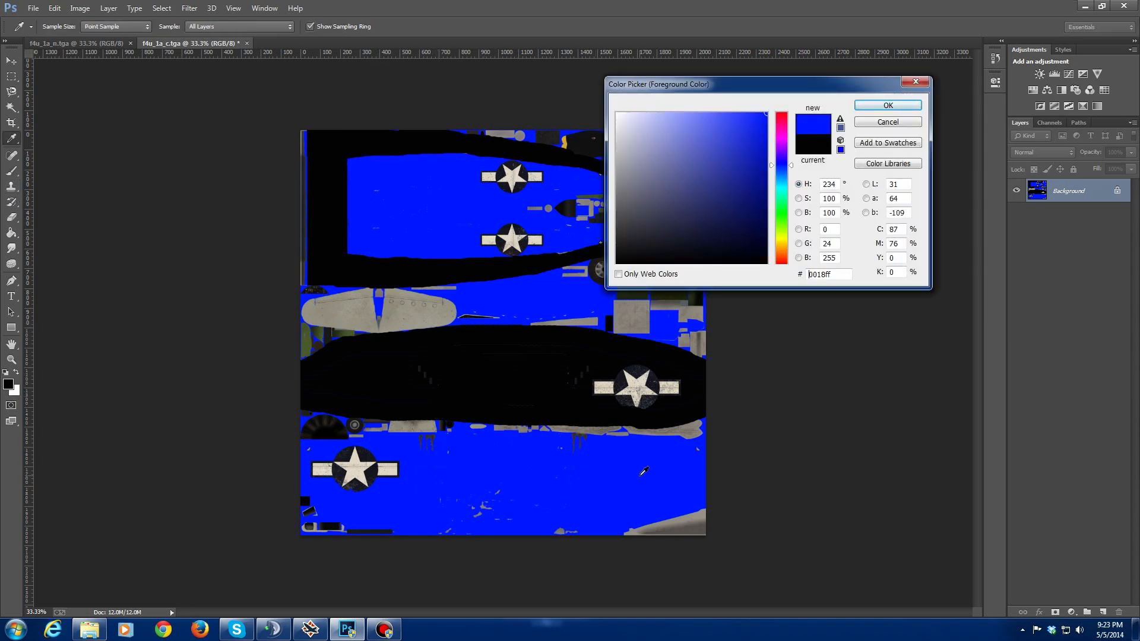
pyautogui.click(881, 107)
pyautogui.moveTo(404, 472)
pyautogui.mouseDown()
pyautogui.moveTo(295, 475)
pyautogui.moveTo(366, 482)
pyautogui.moveTo(350, 486)
pyautogui.moveTo(312, 465)
pyautogui.moveTo(387, 464)
pyautogui.moveTo(307, 457)
pyautogui.mouseUp()
pyautogui.moveTo(517, 494)
pyautogui.mouseDown()
pyautogui.moveTo(455, 500)
pyautogui.moveTo(504, 507)
pyautogui.moveTo(442, 524)
pyautogui.mouseUp()
pyautogui.moveTo(583, 517); pyautogui.dragTo(565, 532)
pyautogui.moveTo(578, 469); pyautogui.dragTo(556, 450)
pyautogui.moveTo(461, 453)
pyautogui.mouseDown()
pyautogui.moveTo(443, 461)
pyautogui.moveTo(443, 505)
pyautogui.mouseUp()
pyautogui.moveTo(695, 456); pyautogui.dragTo(710, 456)
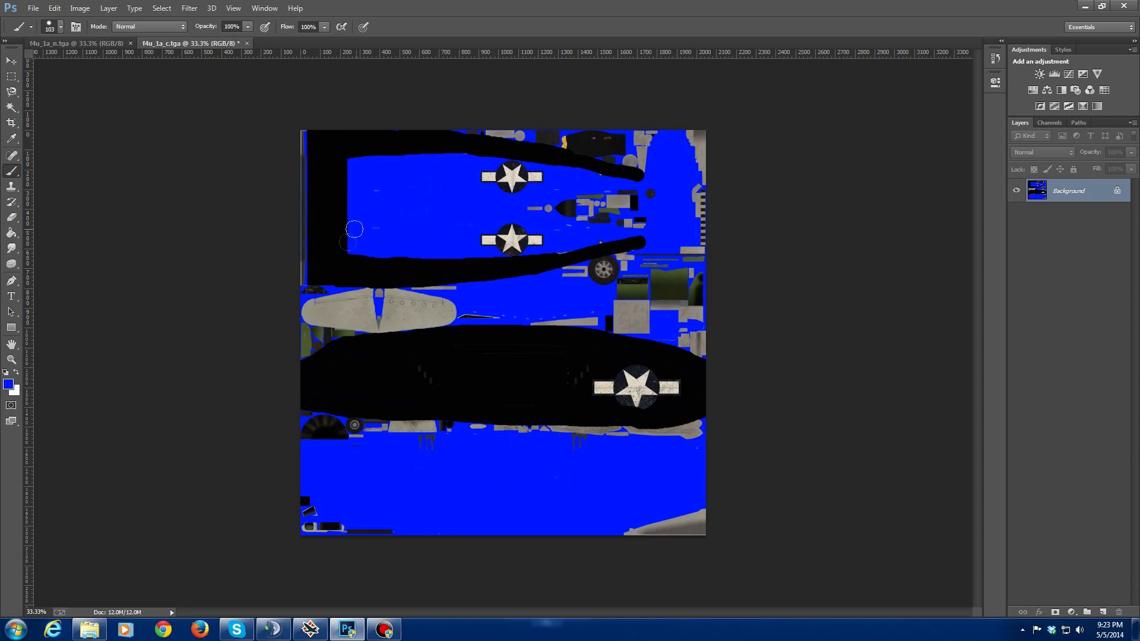
pyautogui.click(310, 311)
# Step: Switch the foreground color to the sampled black 020202 and paint over the gray rounded tailplane shape above the middle section
pyautogui.click(9, 384)
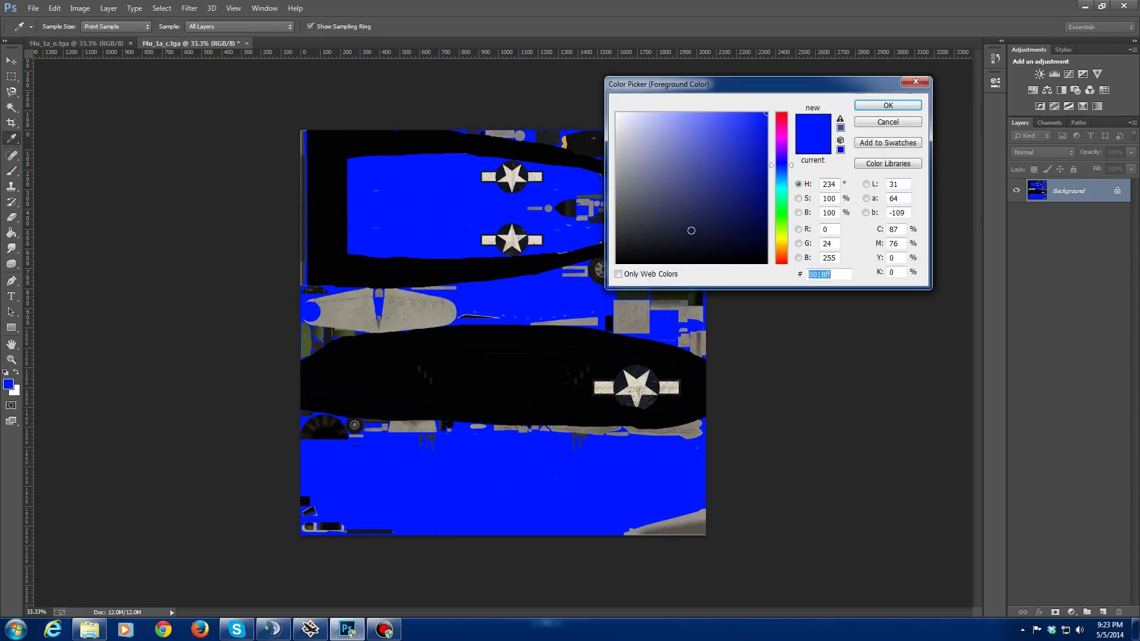
pyautogui.click(397, 272)
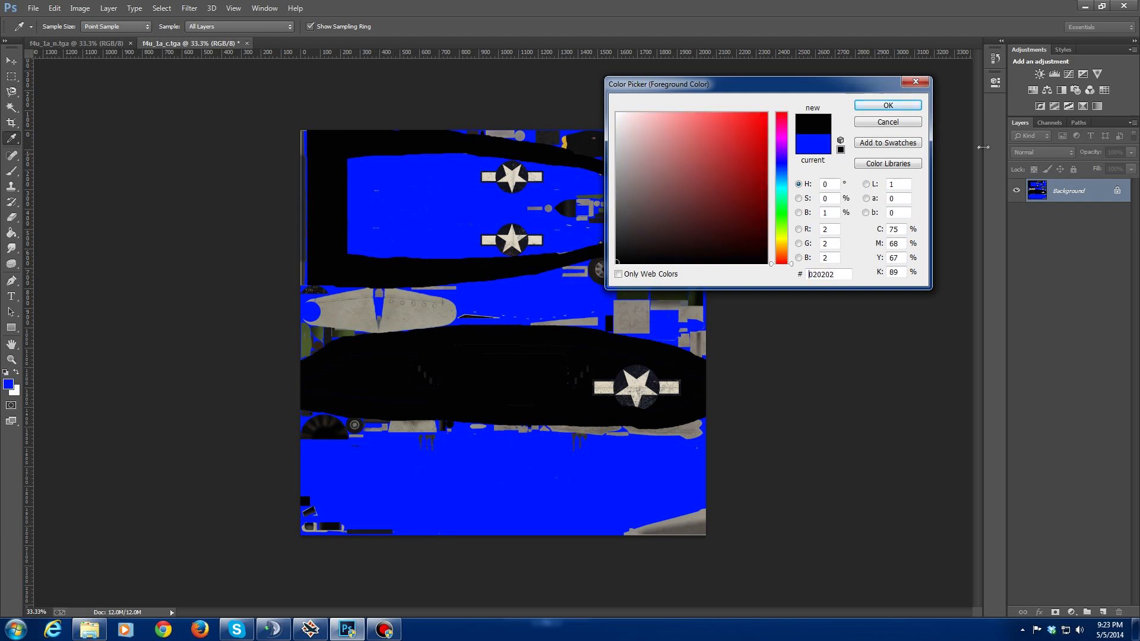
pyautogui.click(905, 107)
pyautogui.click(313, 310)
pyautogui.moveTo(313, 313)
pyautogui.mouseDown()
pyautogui.moveTo(394, 325)
pyautogui.moveTo(448, 307)
pyautogui.moveTo(380, 294)
pyautogui.moveTo(314, 305)
pyautogui.moveTo(413, 312)
pyautogui.mouseUp()
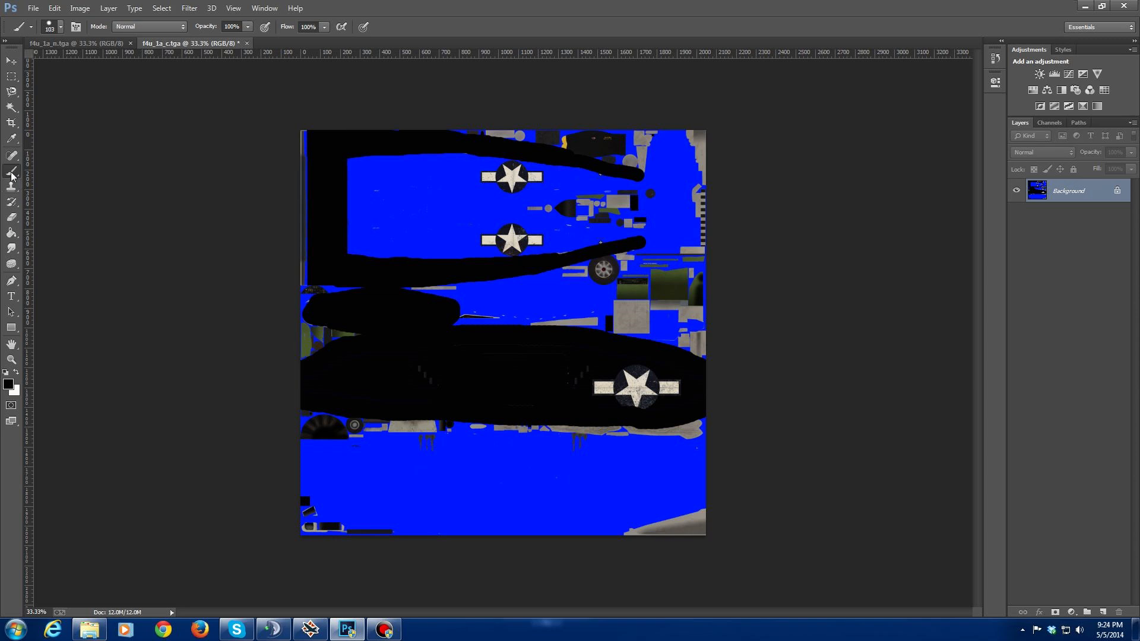
# Step: Set the foreground color to the blue 0018ff sampled from the texture
pyautogui.click(8, 384)
pyautogui.click(433, 202)
pyautogui.click(887, 106)
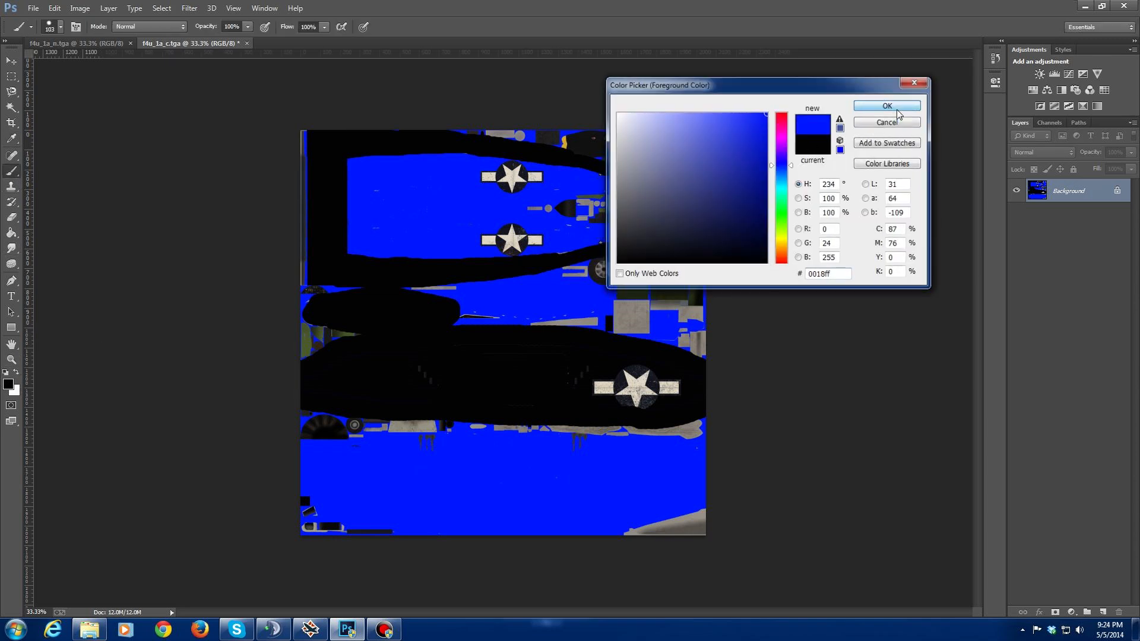
# Step: Brush blue over both star insignias in the upper section of the texture
pyautogui.moveTo(479, 177)
pyautogui.mouseDown()
pyautogui.moveTo(515, 189)
pyautogui.moveTo(496, 170)
pyautogui.moveTo(543, 183)
pyautogui.moveTo(550, 175)
pyautogui.mouseUp()
pyautogui.moveTo(481, 232)
pyautogui.mouseDown()
pyautogui.moveTo(531, 237)
pyautogui.moveTo(490, 235)
pyautogui.moveTo(497, 222)
pyautogui.moveTo(483, 236)
pyautogui.moveTo(546, 238)
pyautogui.moveTo(511, 246)
pyautogui.mouseUp()
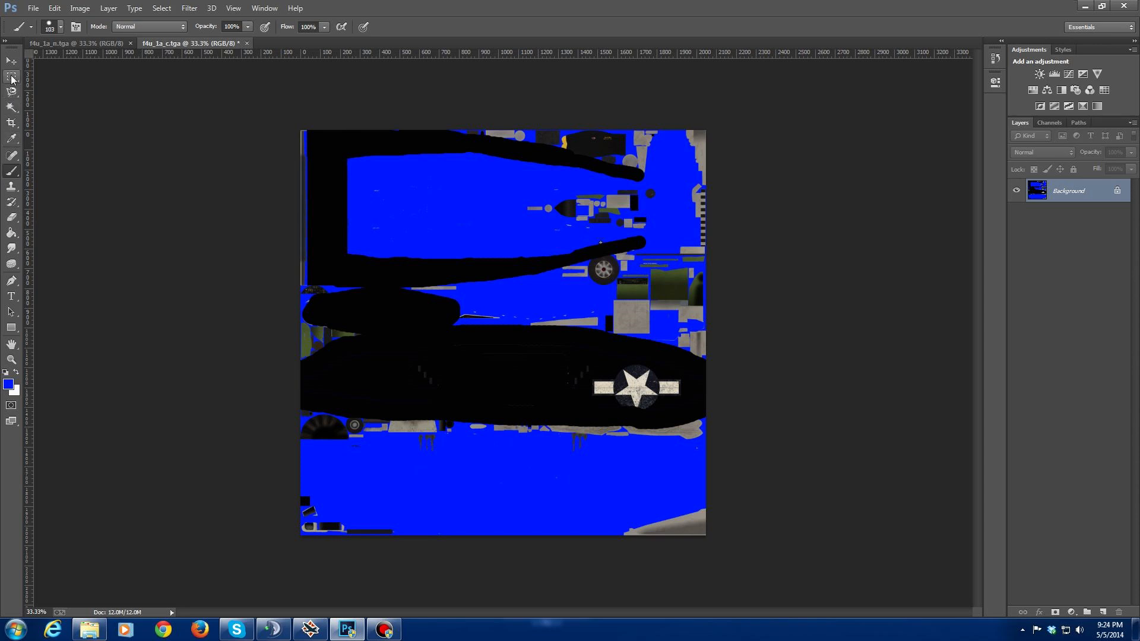
# Step: Open the scroll 1 image from the Pictures library and dock it beside the other open documents
pyautogui.click(33, 8)
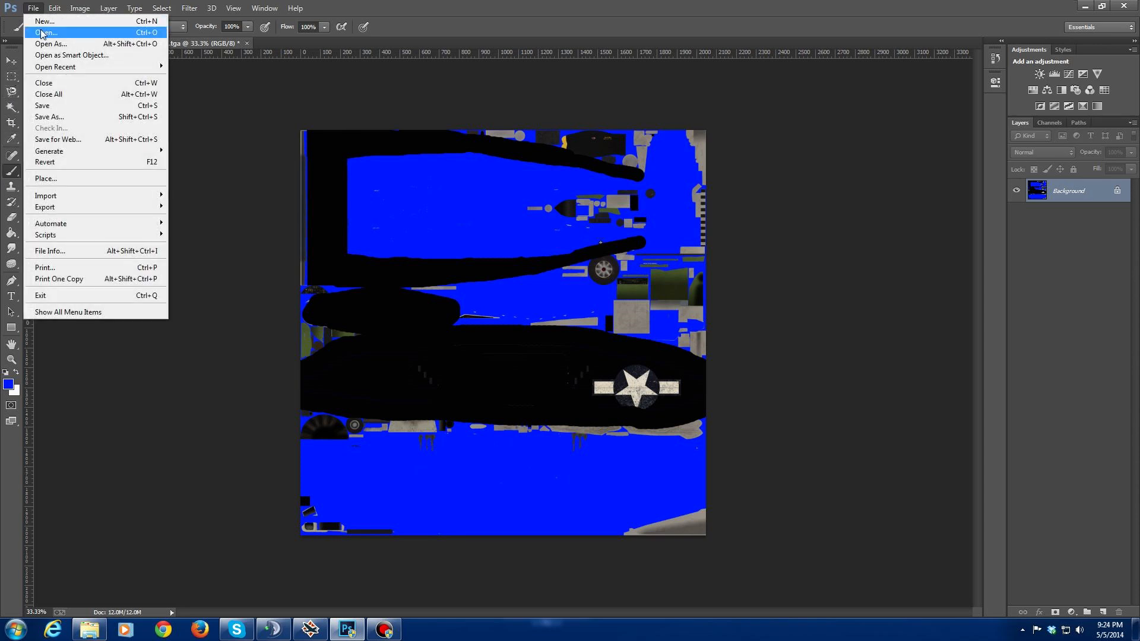
pyautogui.click(41, 33)
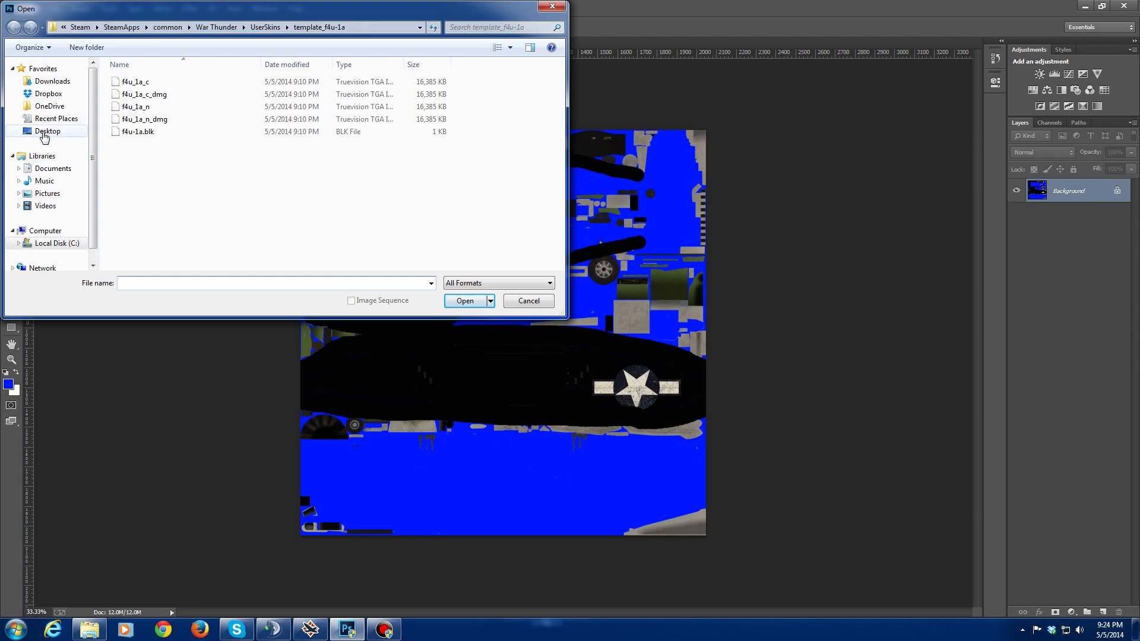
pyautogui.click(47, 194)
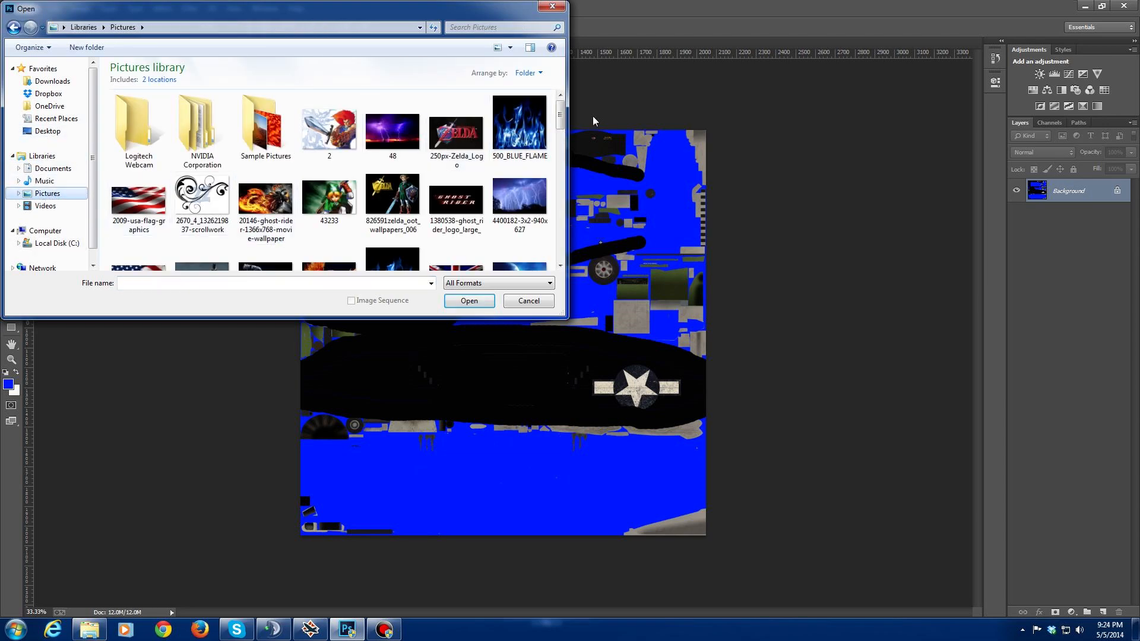
pyautogui.moveTo(561, 113); pyautogui.dragTo(561, 201)
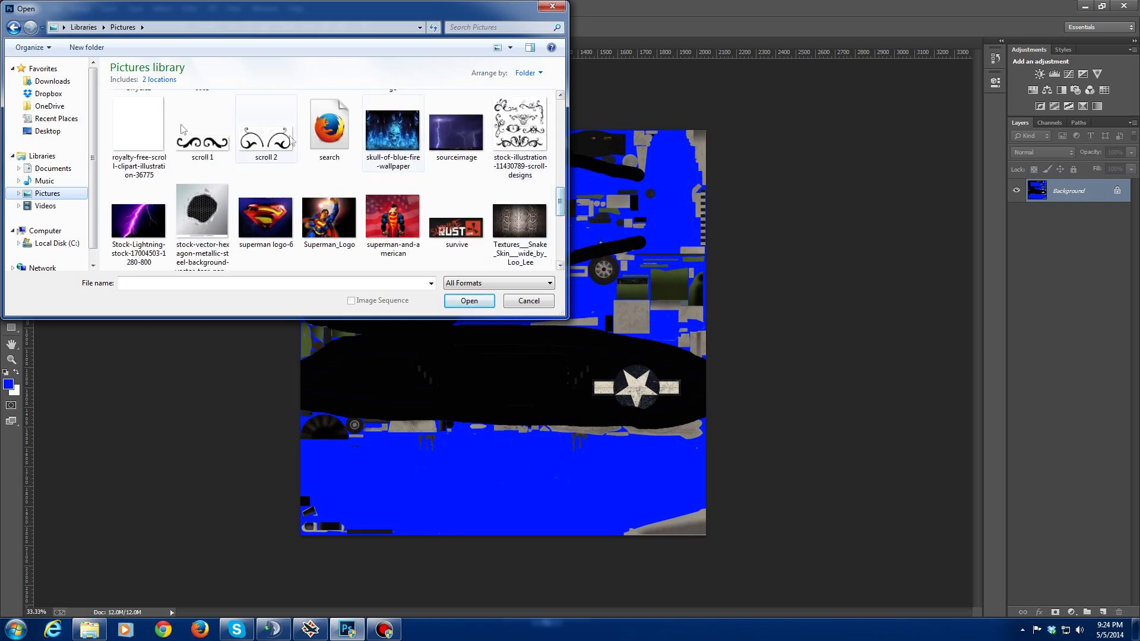
pyautogui.click(190, 141)
pyautogui.click(469, 301)
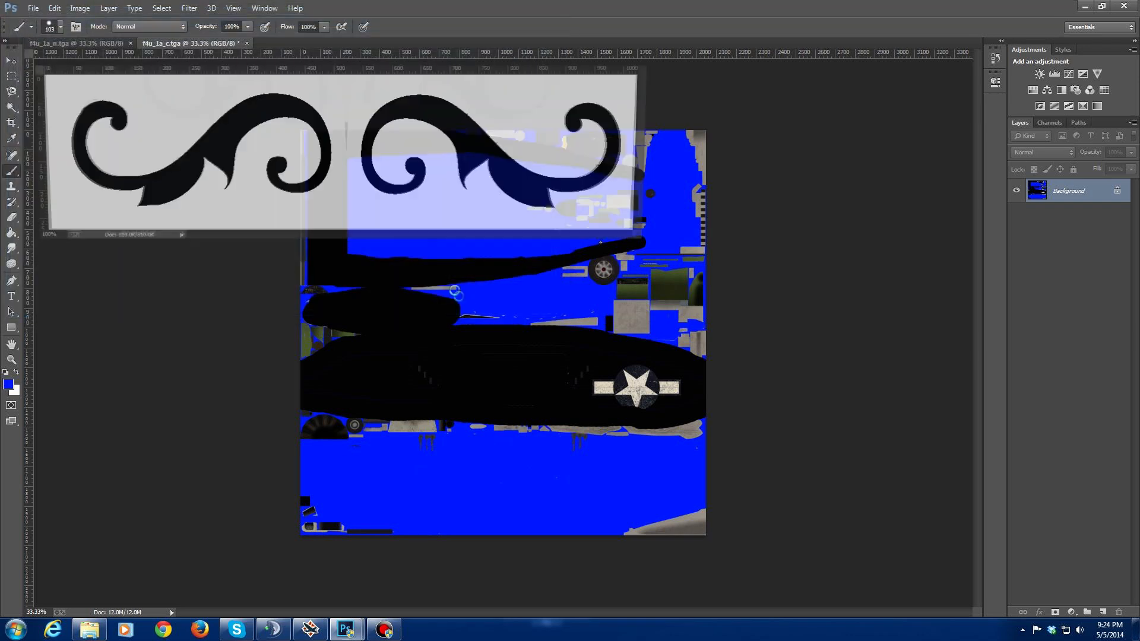
pyautogui.moveTo(317, 61)
pyautogui.mouseDown()
pyautogui.moveTo(503, 45)
pyautogui.moveTo(323, 44)
pyautogui.mouseUp()
# Step: Open the scroll 2 image from the Pictures library and dock it beside the other open documents
pyautogui.click(33, 8)
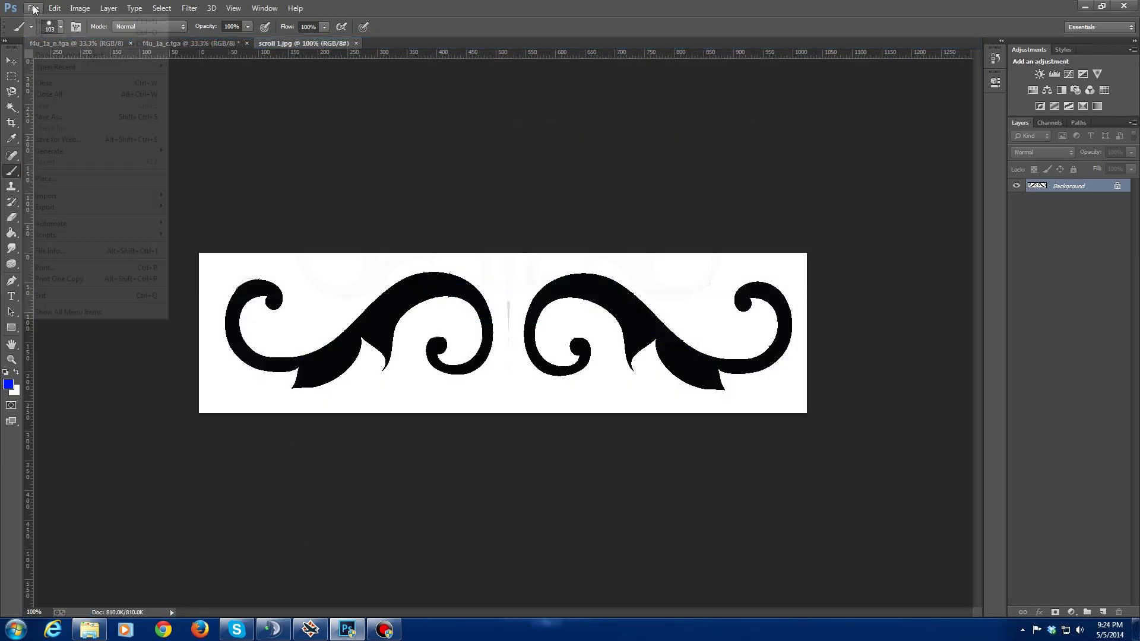
pyautogui.click(39, 34)
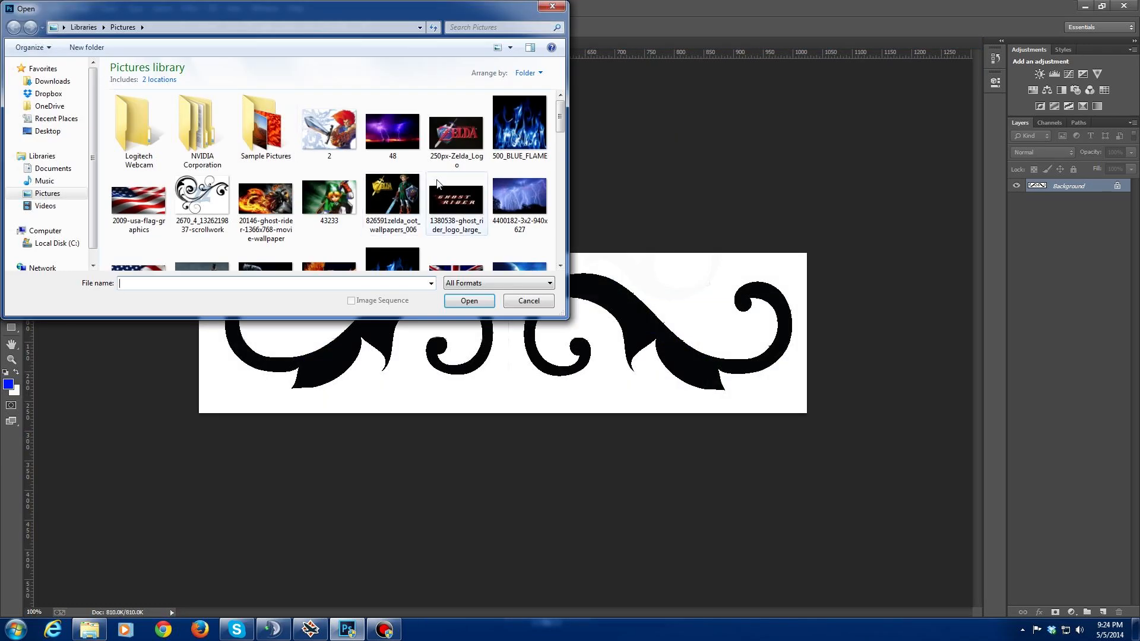
pyautogui.moveTo(563, 130); pyautogui.dragTo(562, 200)
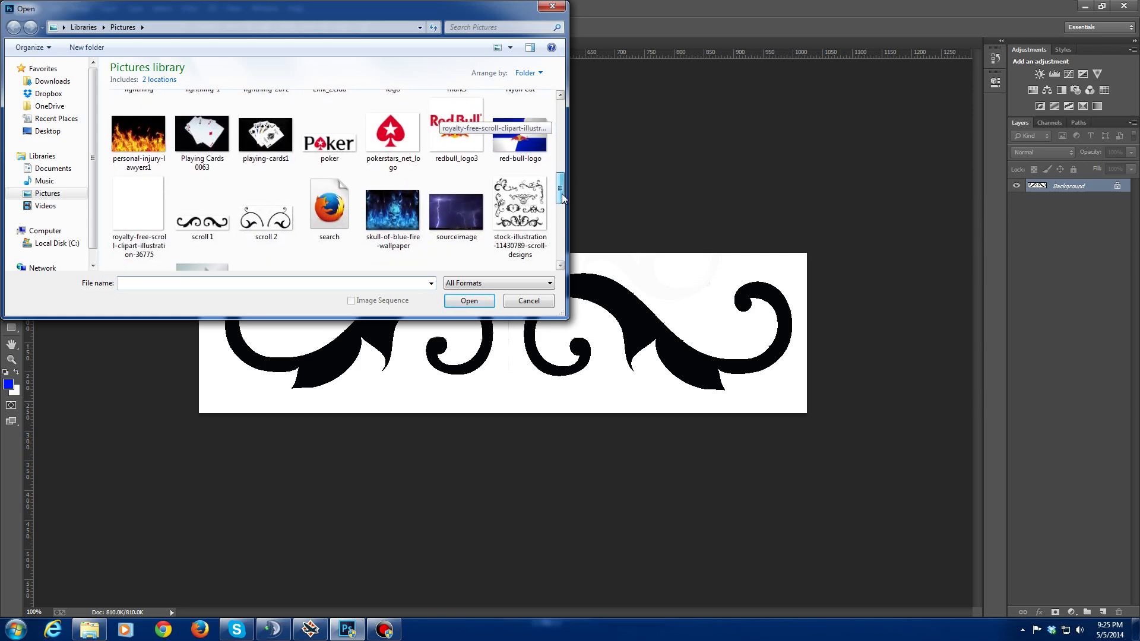
pyautogui.click(266, 218)
pyautogui.click(465, 301)
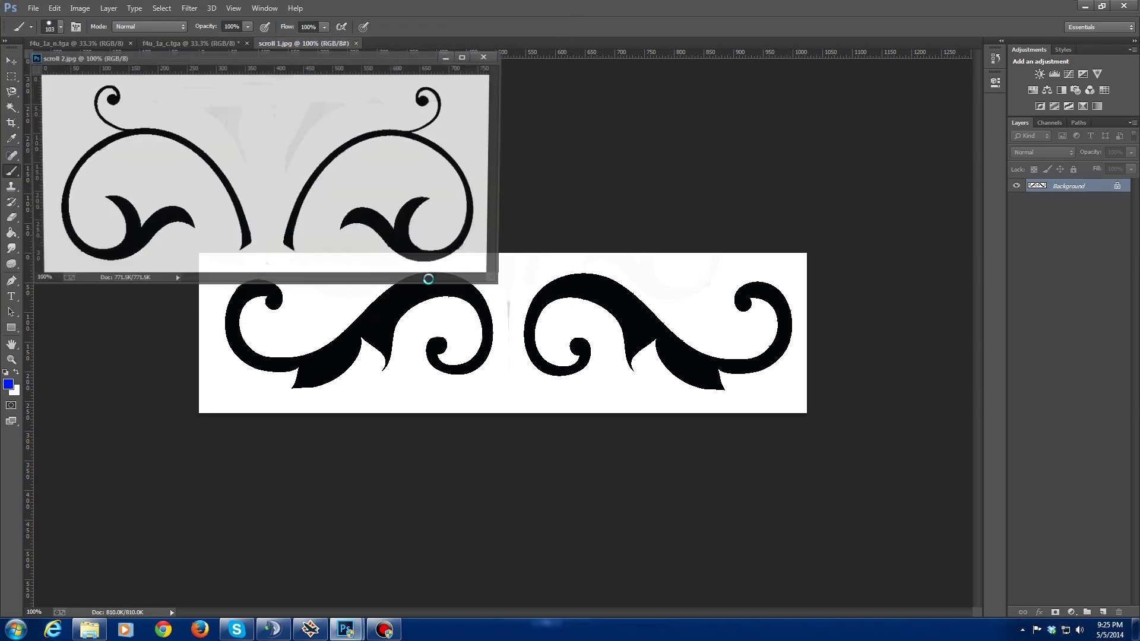
pyautogui.moveTo(226, 59)
pyautogui.mouseDown()
pyautogui.moveTo(487, 58)
pyautogui.moveTo(528, 45)
pyautogui.mouseUp()
# Step: Remove the white background around the scroll 2 ornament with the Magic Eraser tool
pyautogui.moveTo(11, 217); pyautogui.dragTo(55, 227)
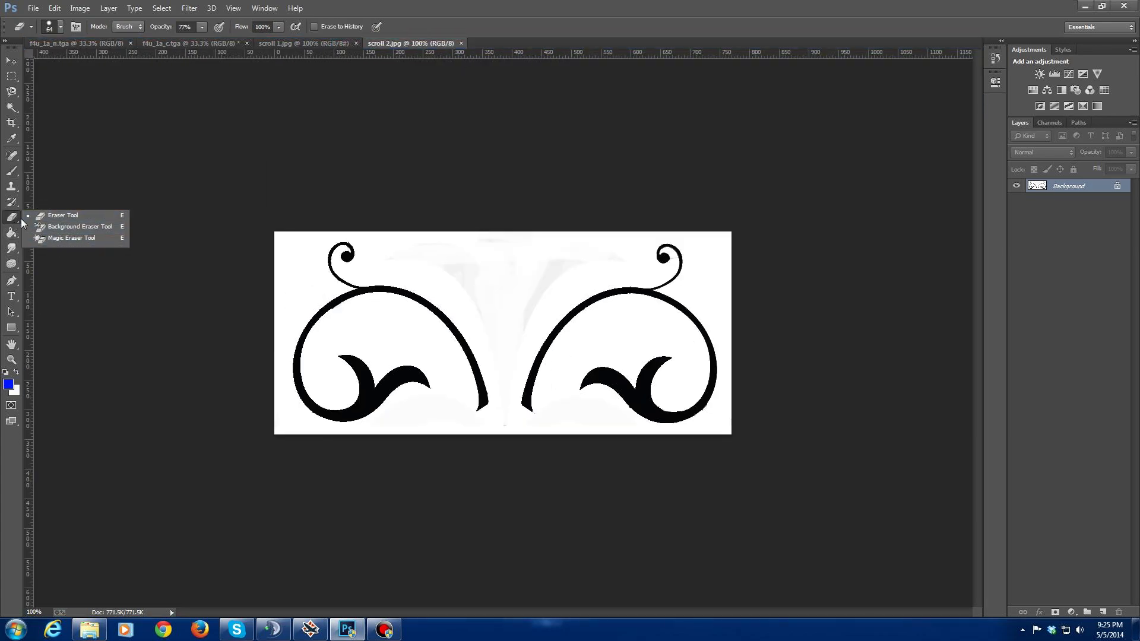
pyautogui.click(66, 240)
pyautogui.click(456, 270)
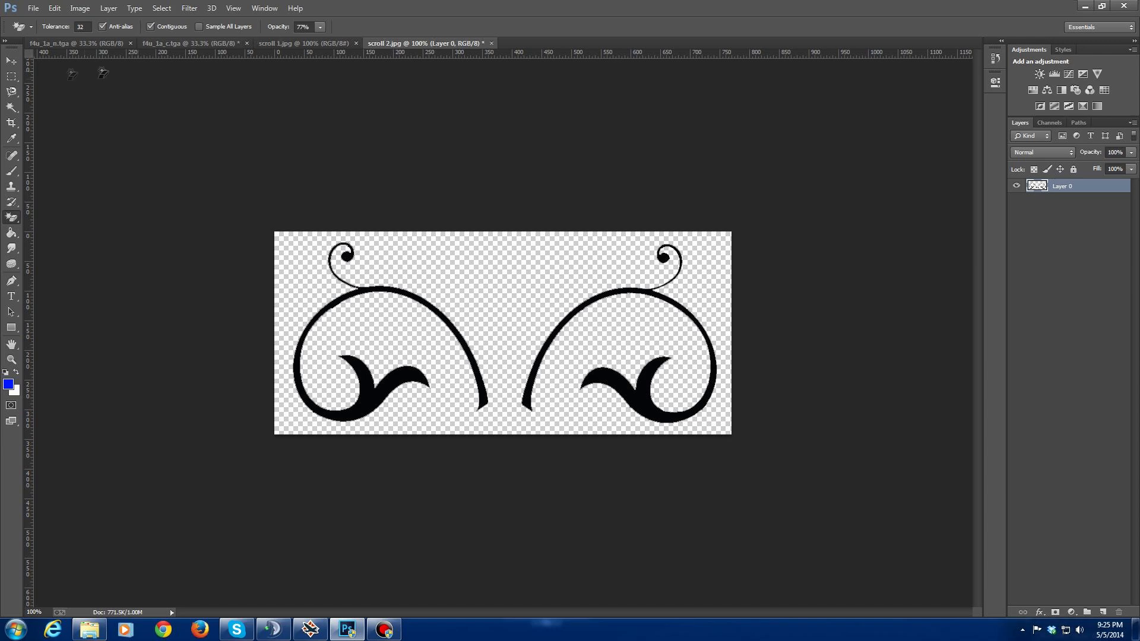
pyautogui.click(11, 60)
# Step: Remove the white background around the scroll 1 ornament with the Magic Eraser tool
pyautogui.click(312, 44)
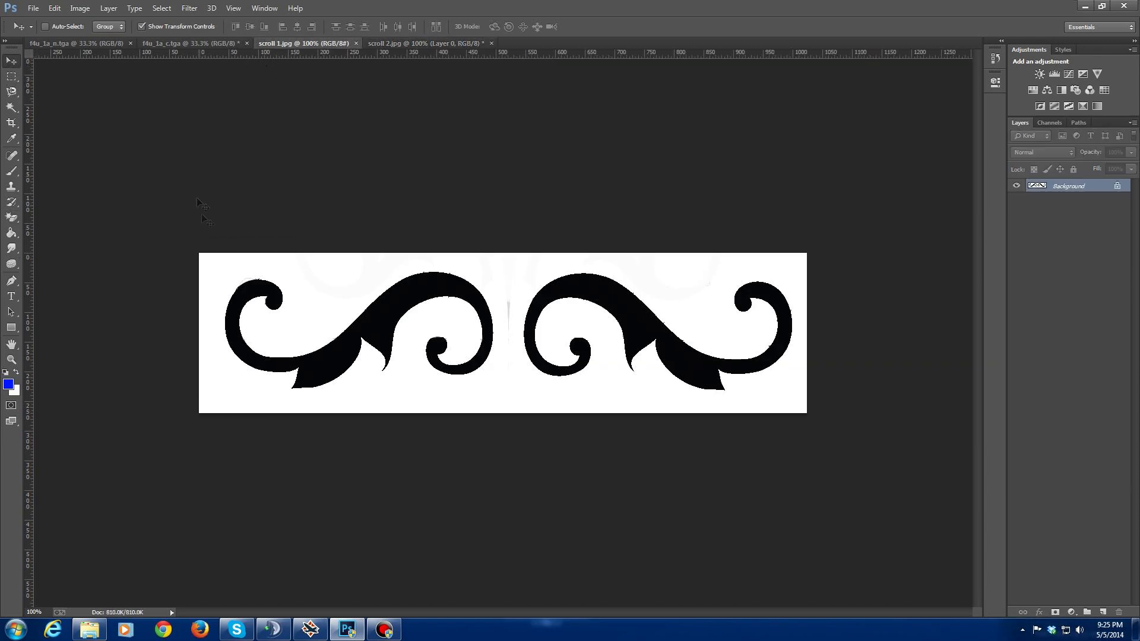
pyautogui.click(11, 218)
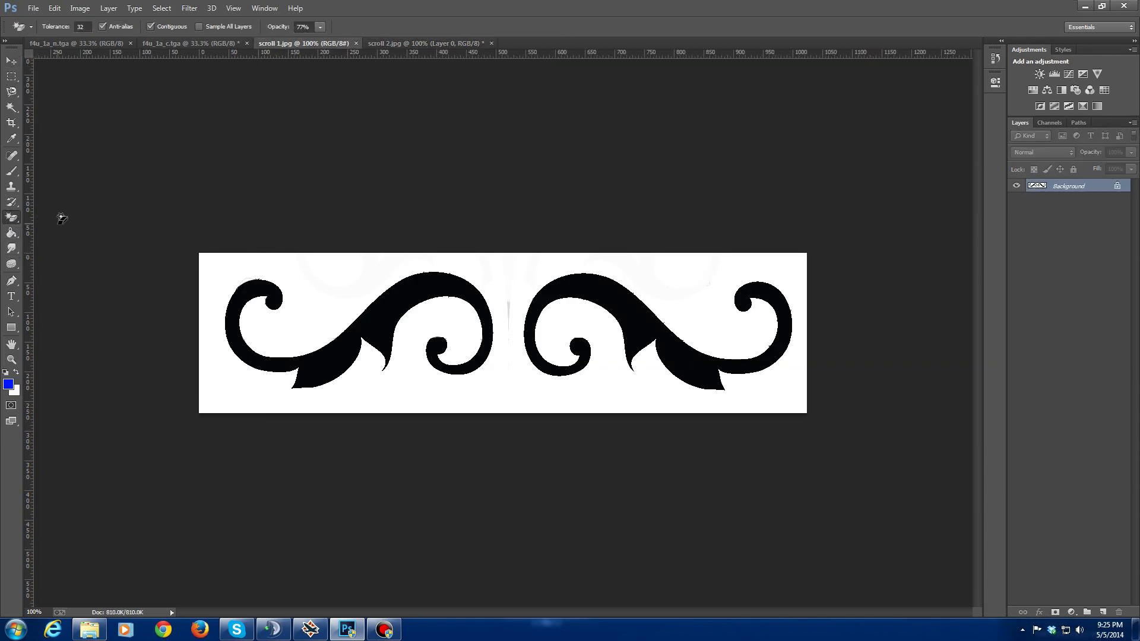
pyautogui.click(312, 275)
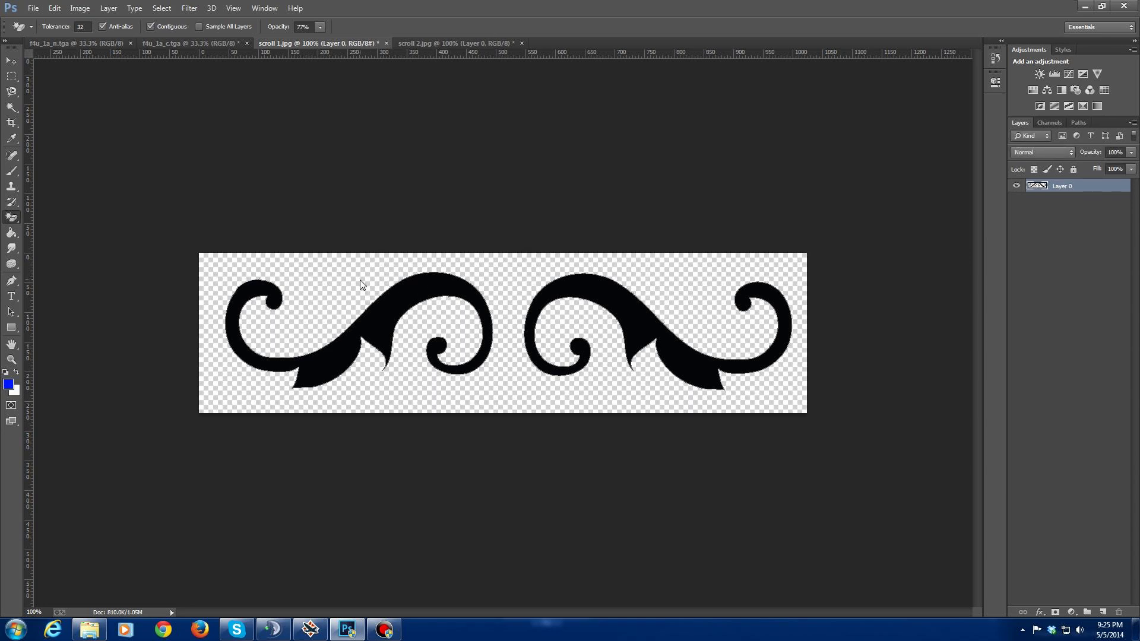
pyautogui.click(11, 61)
# Step: Select the entire f4u_1a_n.tga image with a rectangular marquee
pyautogui.click(202, 44)
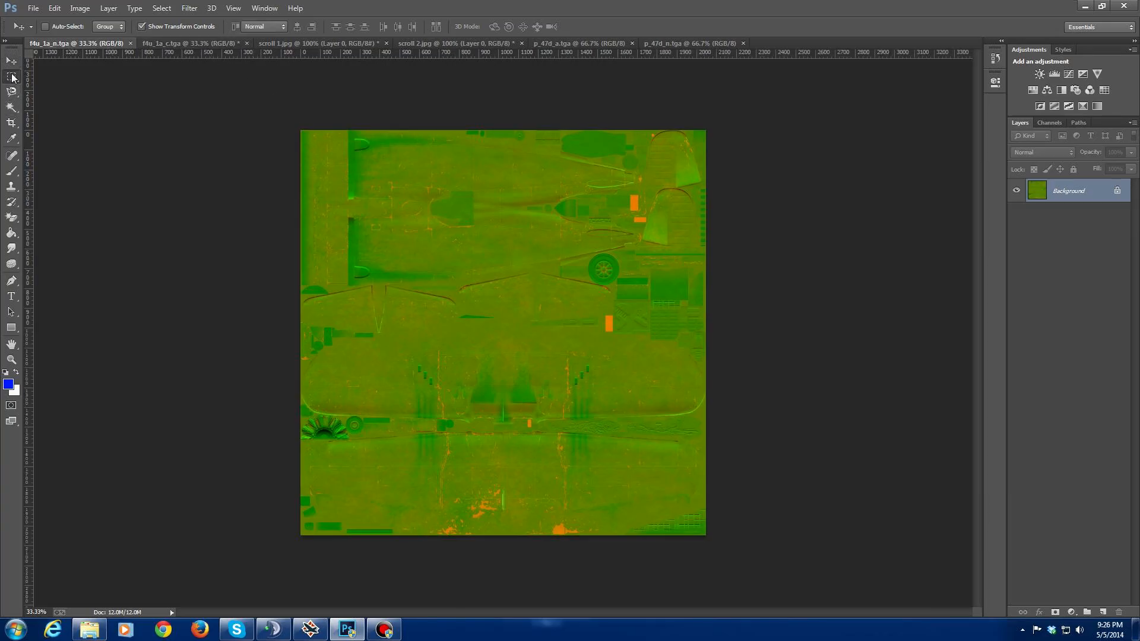
pyautogui.click(11, 76)
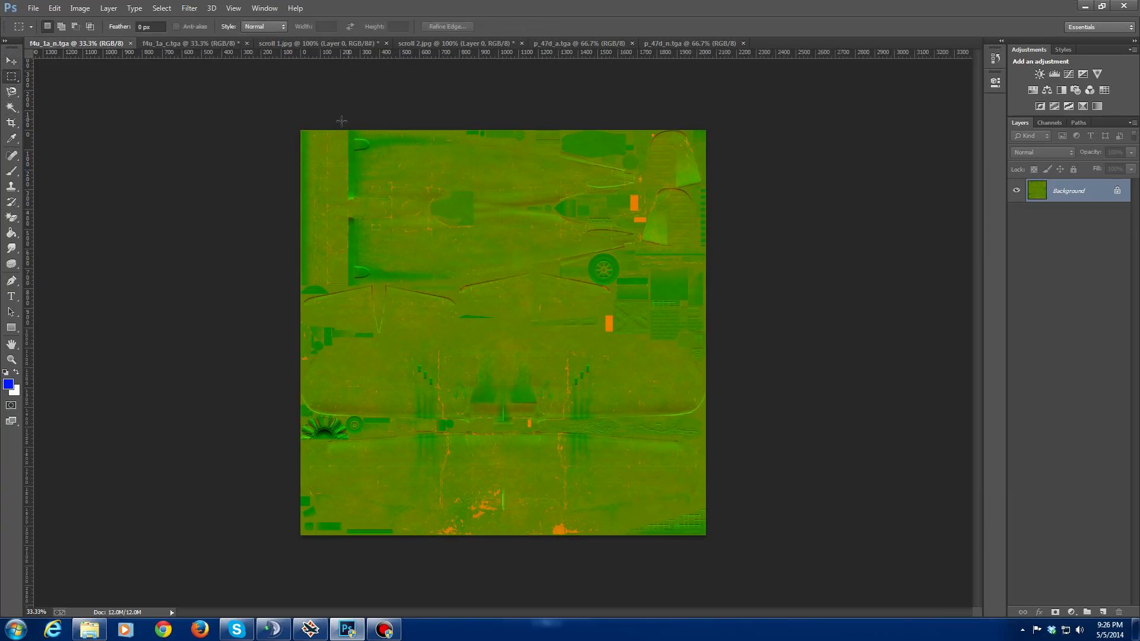
pyautogui.moveTo(295, 126); pyautogui.dragTo(766, 551)
pyautogui.click(11, 61)
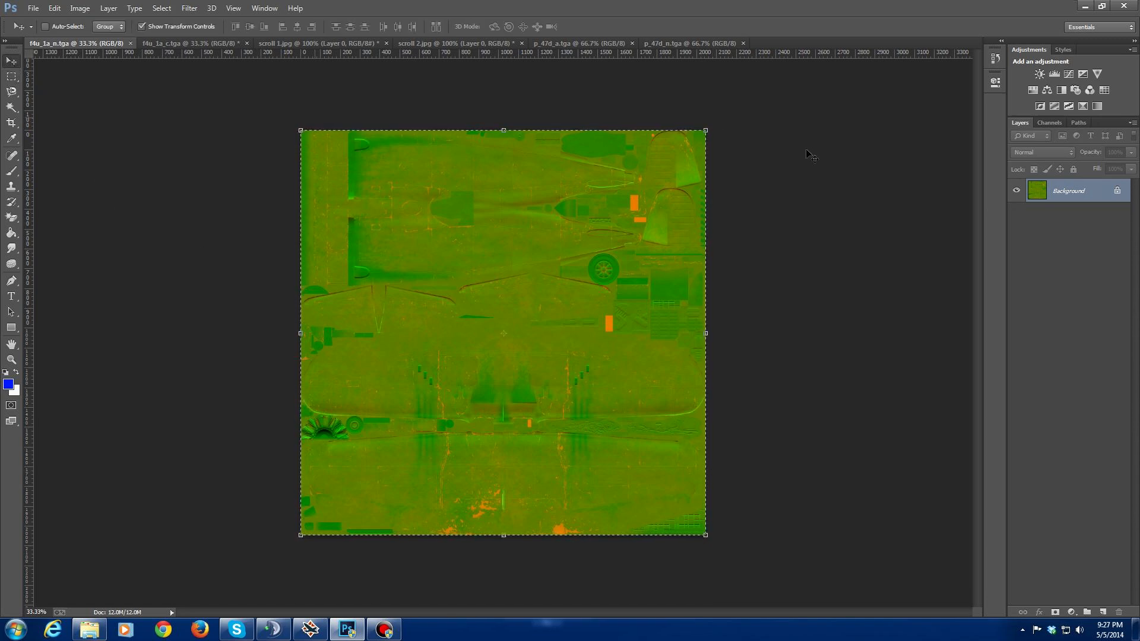
# Step: Duplicate the Background layer of f4u_1a_n.tga, keeping the default name Background copy
pyautogui.rightClick(1067, 197)
pyautogui.click(1050, 225)
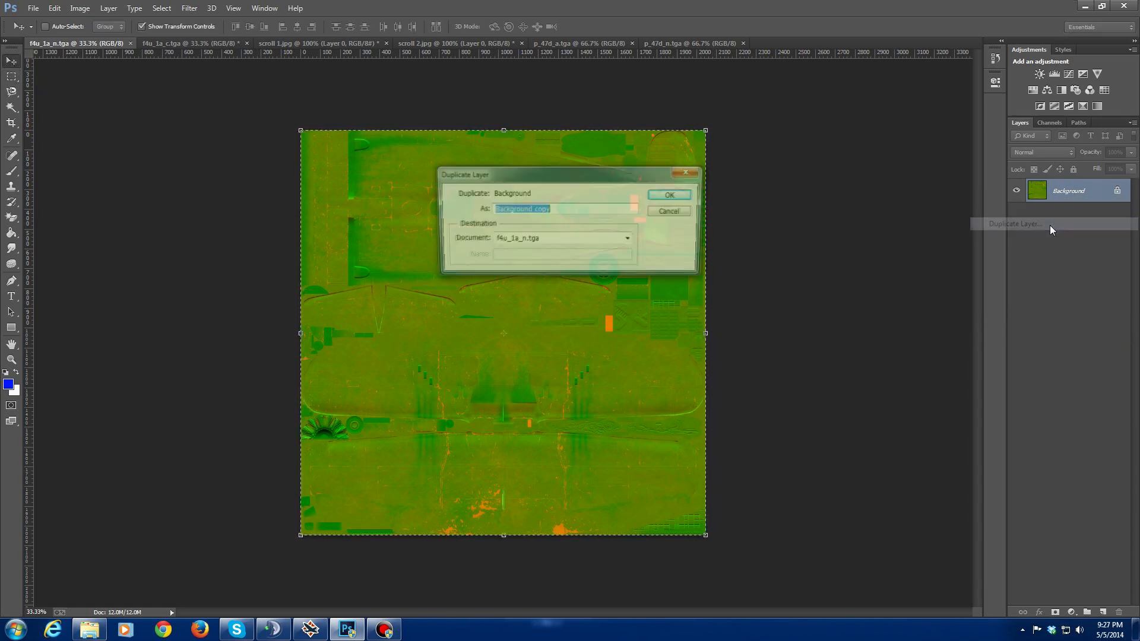
pyautogui.click(672, 196)
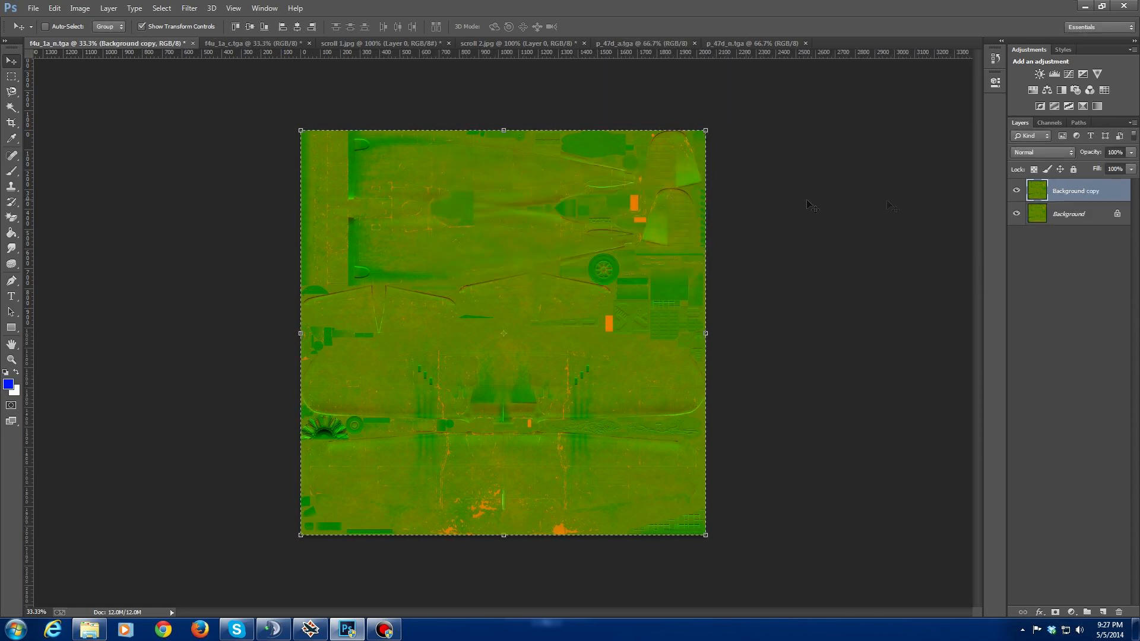
# Step: Copy the selected green f4u_1a_n.tga texture and paste it into f4u_1a_c.tga as a new layer
pyautogui.press('m')
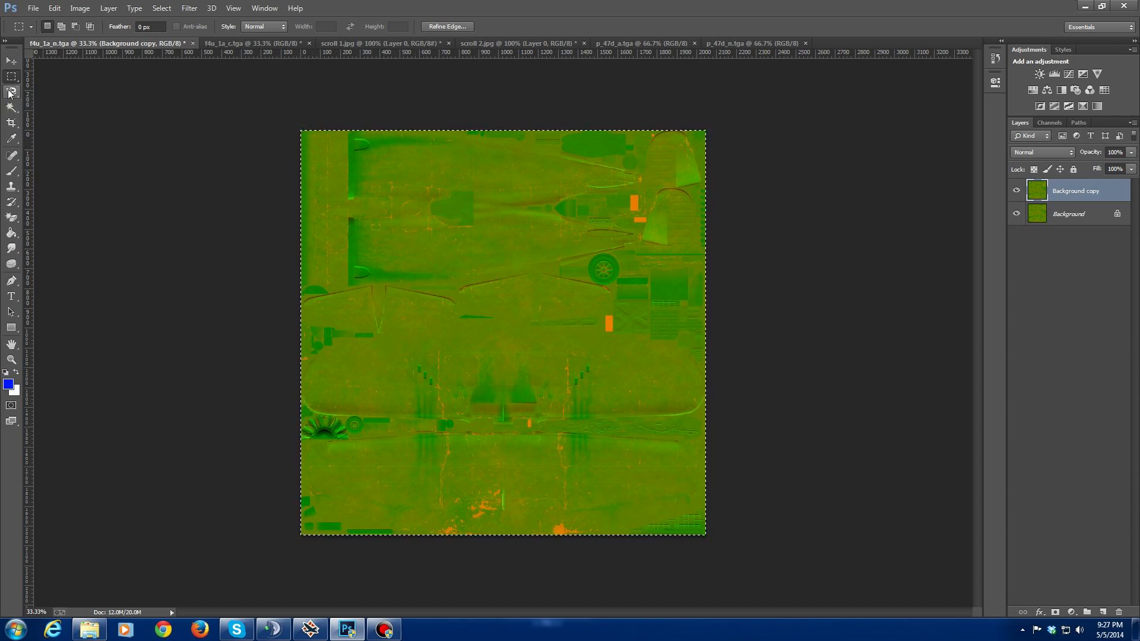
pyautogui.click(246, 43)
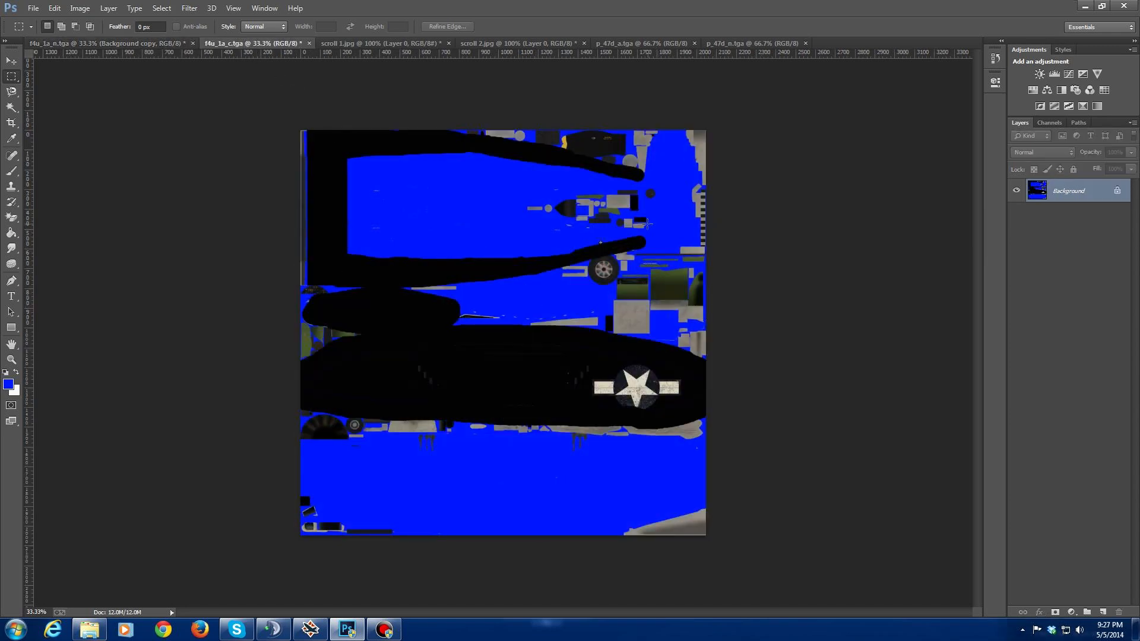
pyautogui.hotkey('ctrl', 'v')
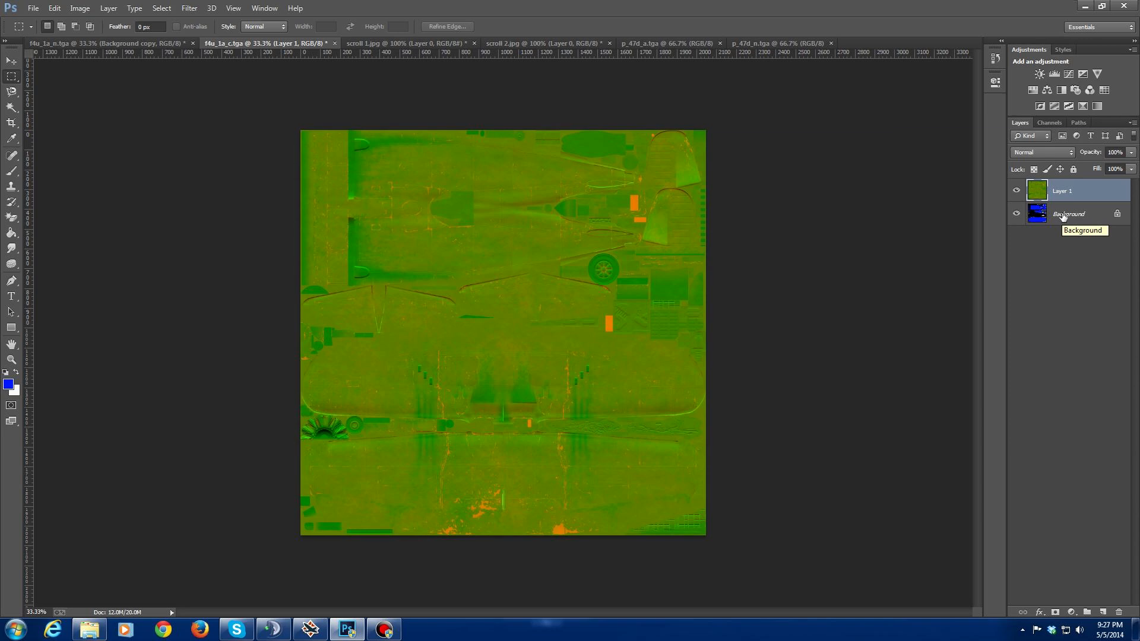
pyautogui.click(8, 61)
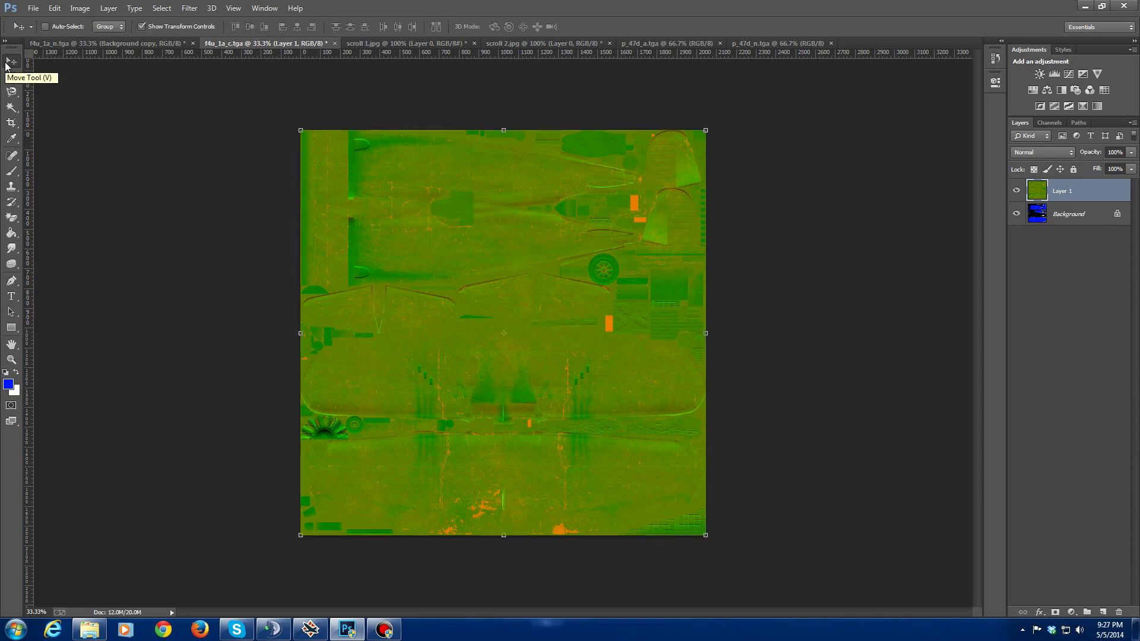
# Step: Duplicate the blue and black Background layer of f4u_1a_c.tga, keeping the default name Background copy
pyautogui.click(1078, 217)
pyautogui.rightClick(1078, 217)
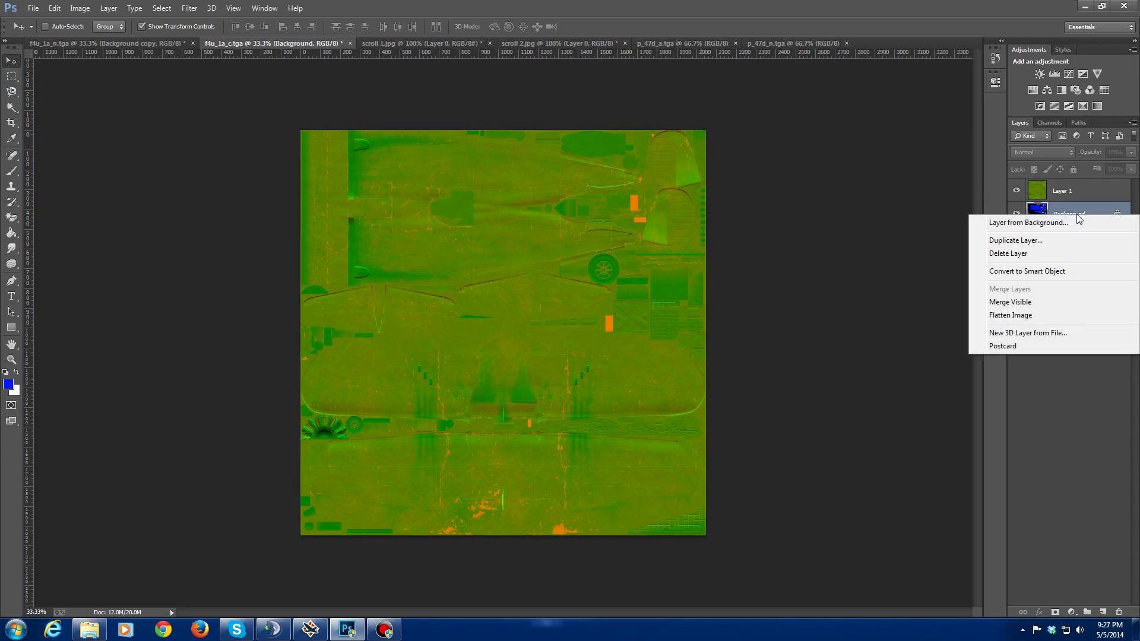
pyautogui.click(1054, 241)
pyautogui.click(670, 196)
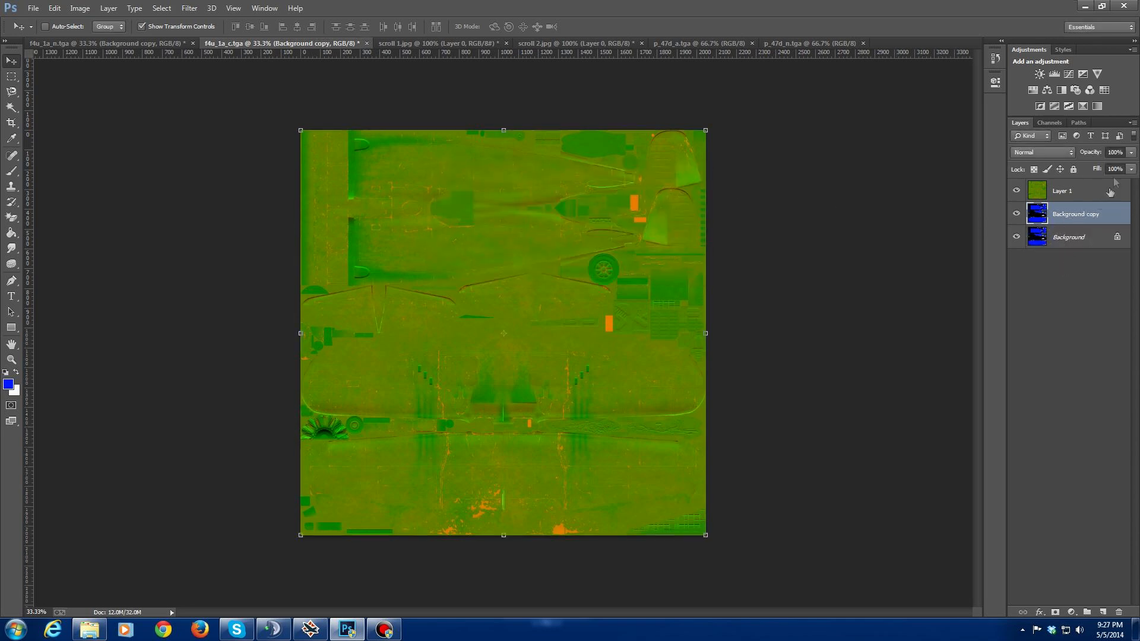
# Step: Reduce the opacity of the green texture in Layer 1 to 32%
pyautogui.click(1074, 196)
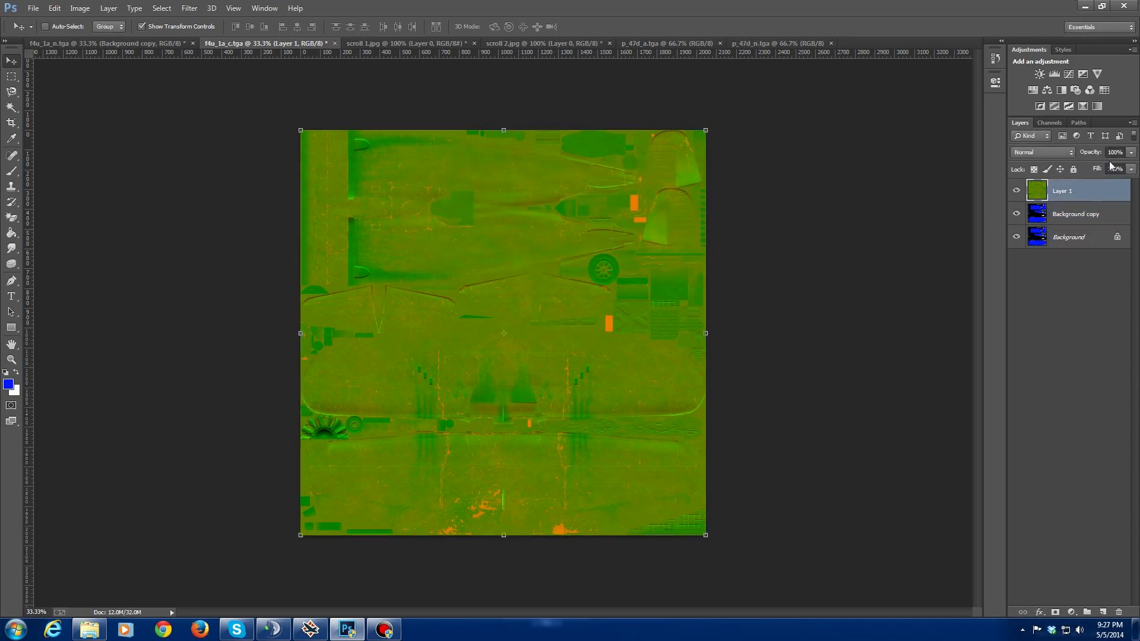
pyautogui.click(1130, 153)
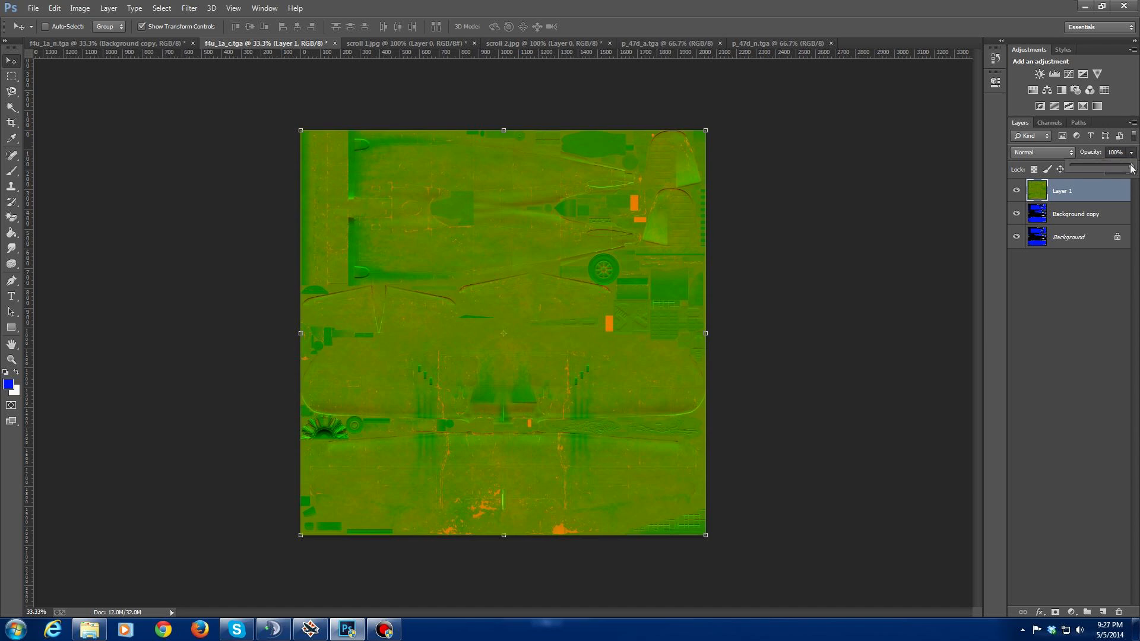
pyautogui.moveTo(1116, 171); pyautogui.dragTo(1091, 168)
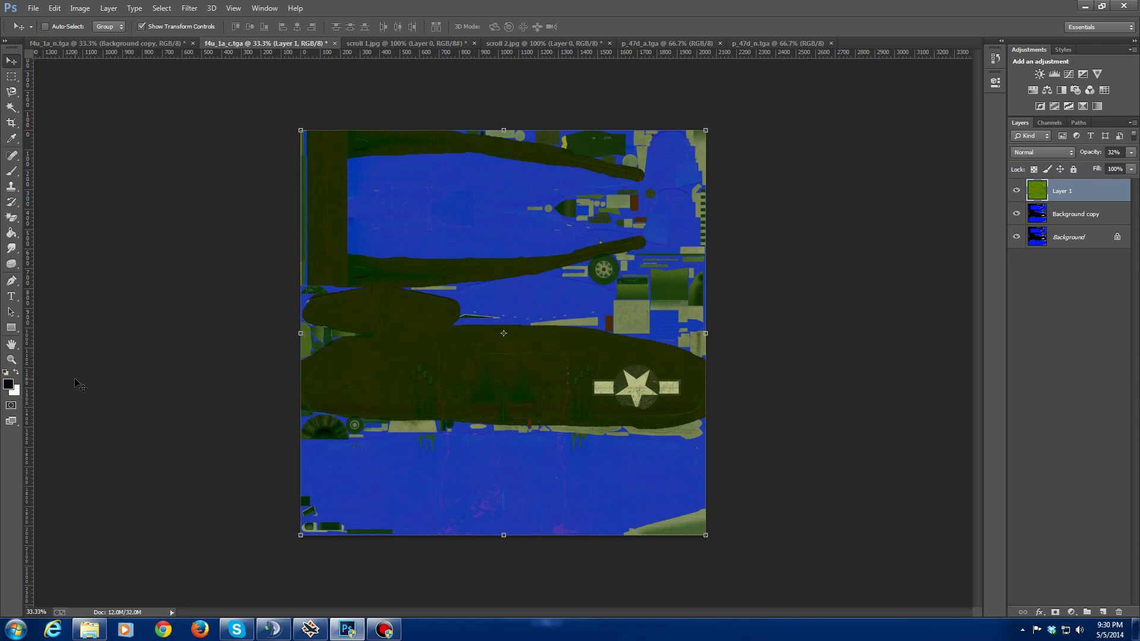
# Step: Set the foreground color to the orange ff6000
pyautogui.click(9, 384)
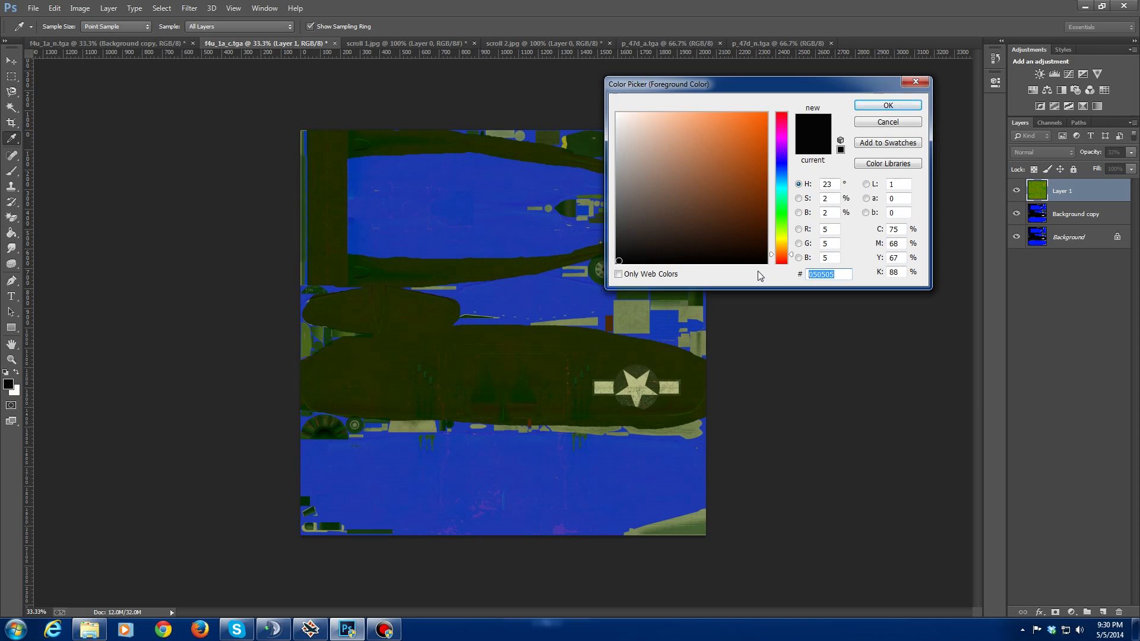
pyautogui.write('ff')
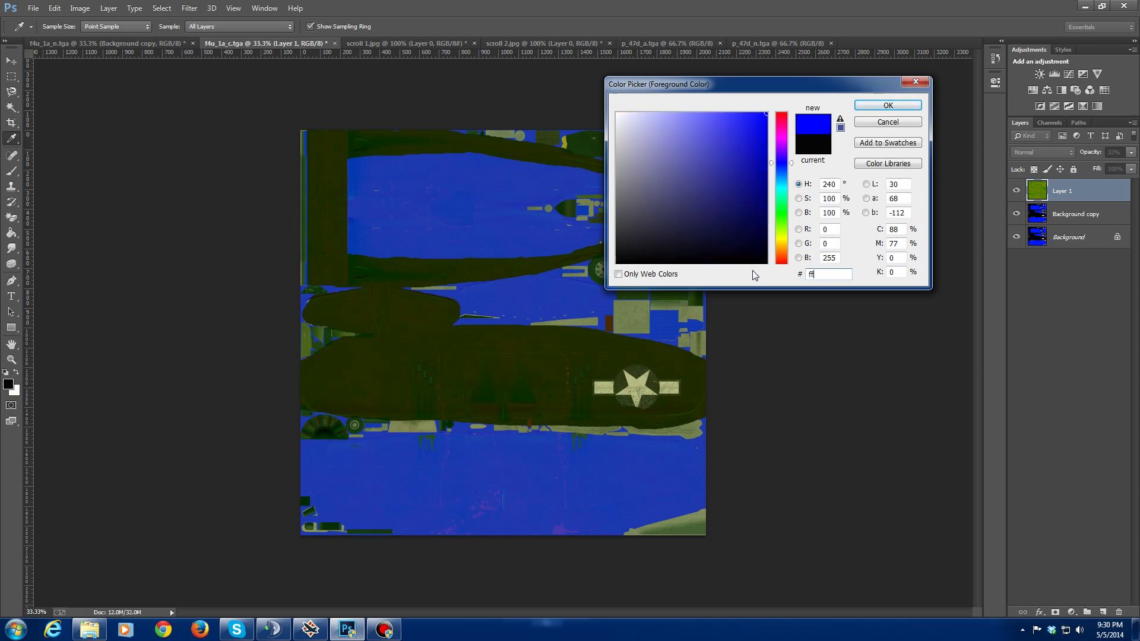
pyautogui.write('6000')
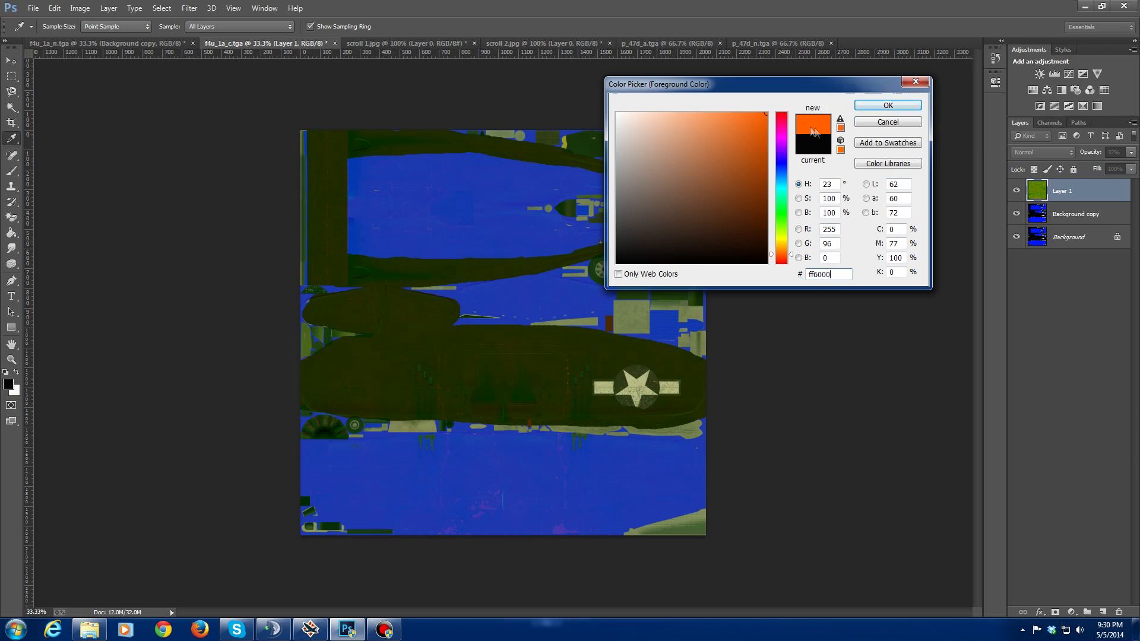
pyautogui.click(867, 109)
pyautogui.press('v')
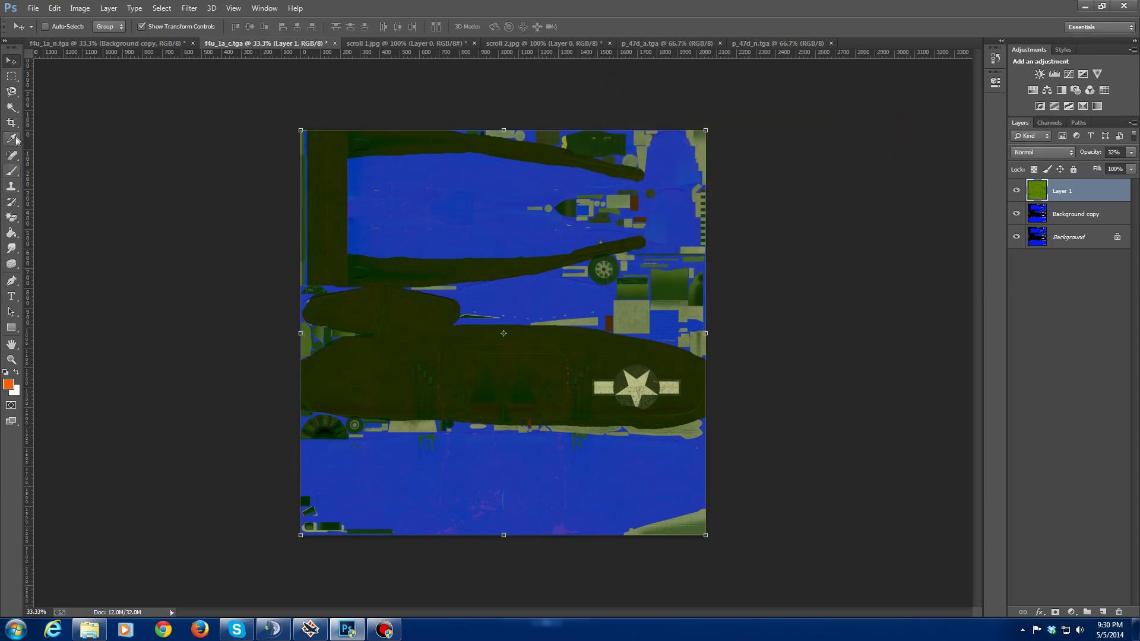
# Step: Set the brush size to 38 px
pyautogui.click(16, 177)
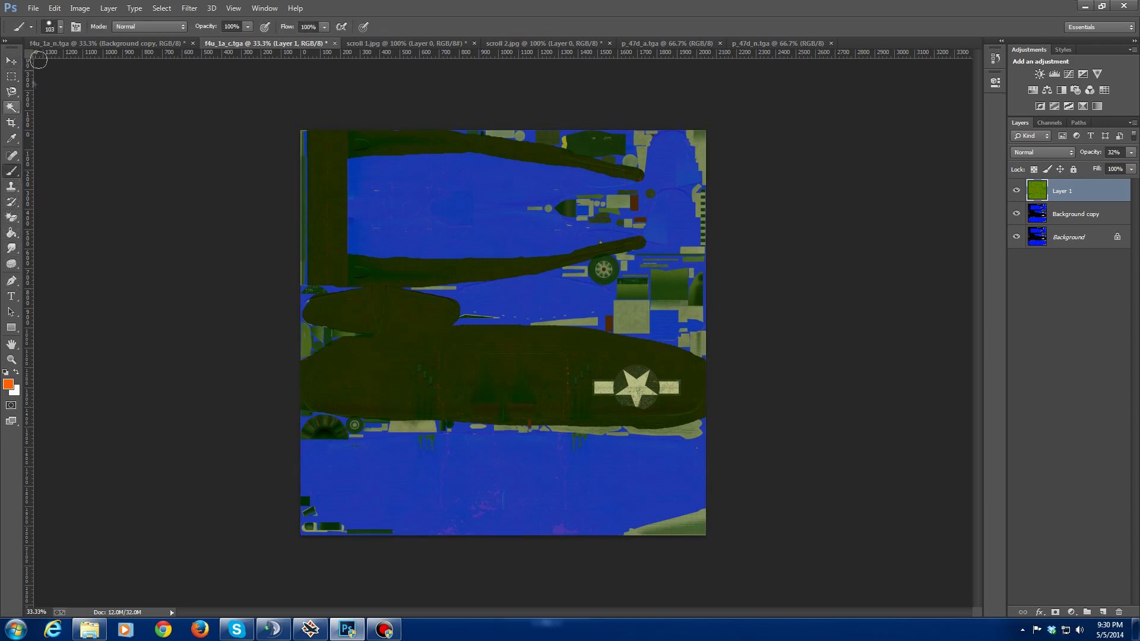
pyautogui.click(61, 27)
pyautogui.moveTo(84, 64); pyautogui.dragTo(81, 64)
pyautogui.click(238, 102)
# Step: Select the dark vertical strip at the texture's upper-left corner with a rectangular marquee
pyautogui.click(12, 79)
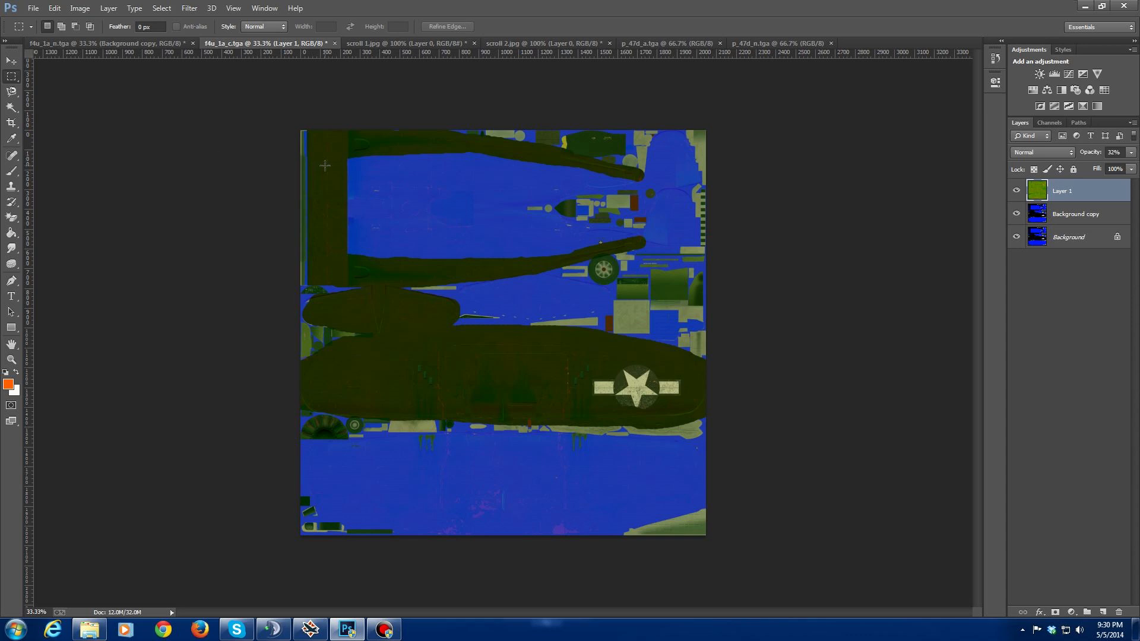
pyautogui.moveTo(306, 128); pyautogui.dragTo(349, 287)
pyautogui.click(306, 130)
pyautogui.moveTo(348, 289); pyautogui.dragTo(349, 289)
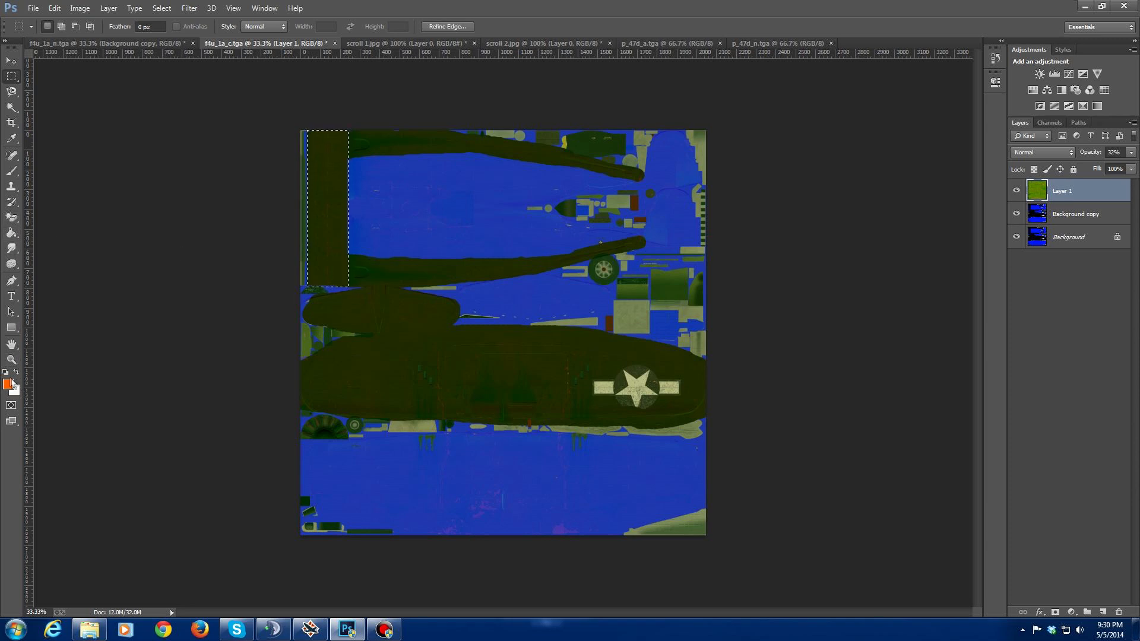
# Step: Paint the selected vertical strip orange on Layer 1 with an 89 px brush, then deselect it
pyautogui.click(11, 171)
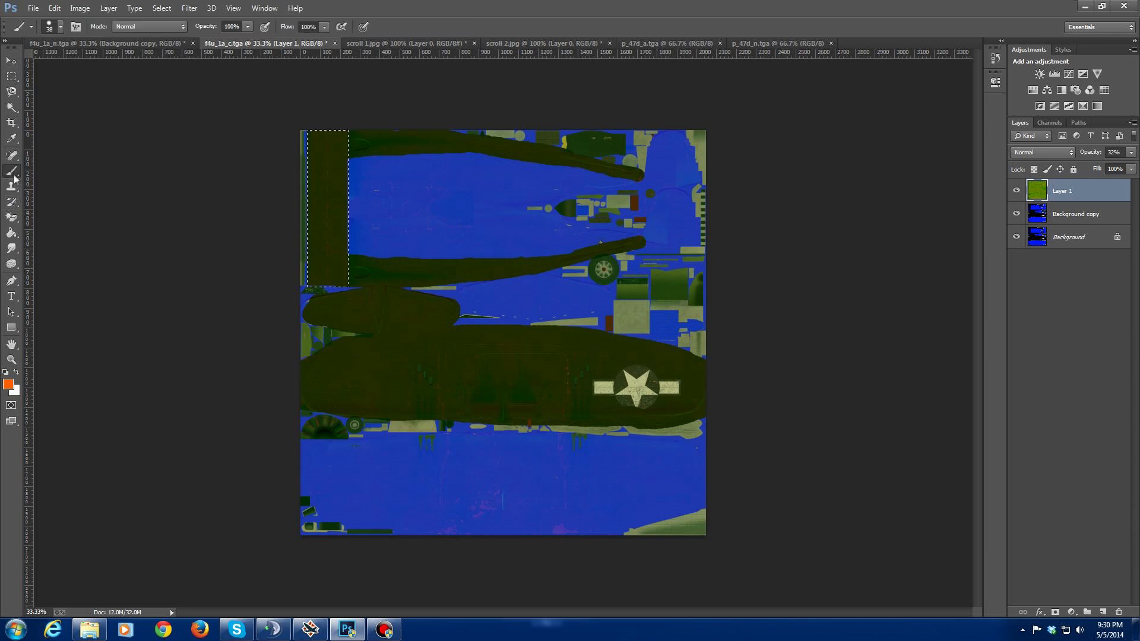
pyautogui.click(62, 30)
pyautogui.moveTo(88, 64); pyautogui.dragTo(95, 64)
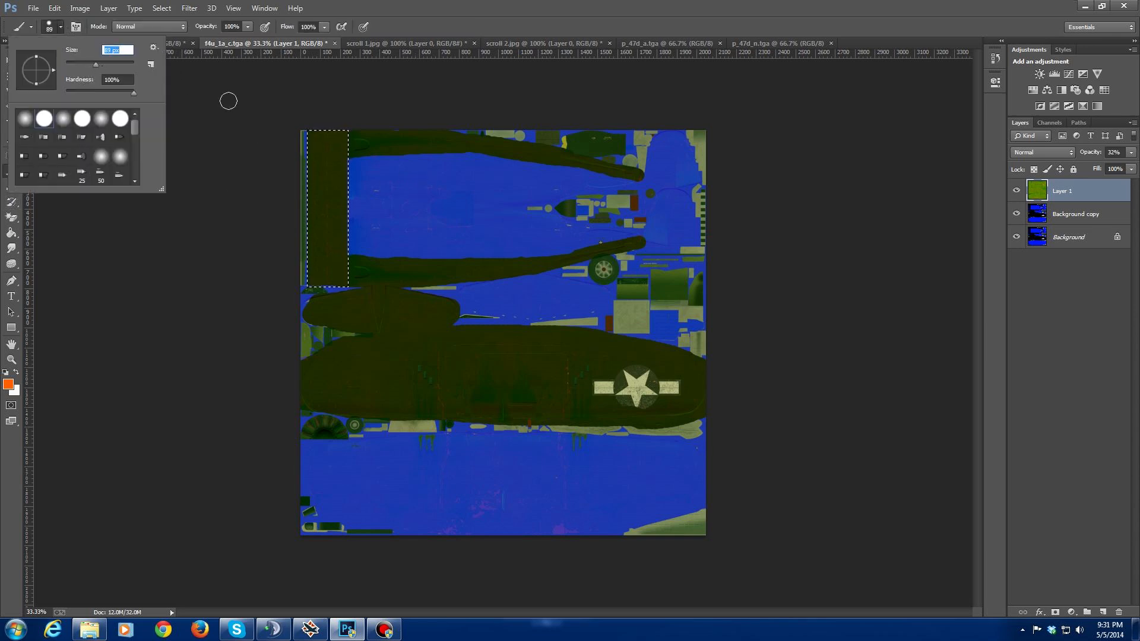
pyautogui.click(313, 137)
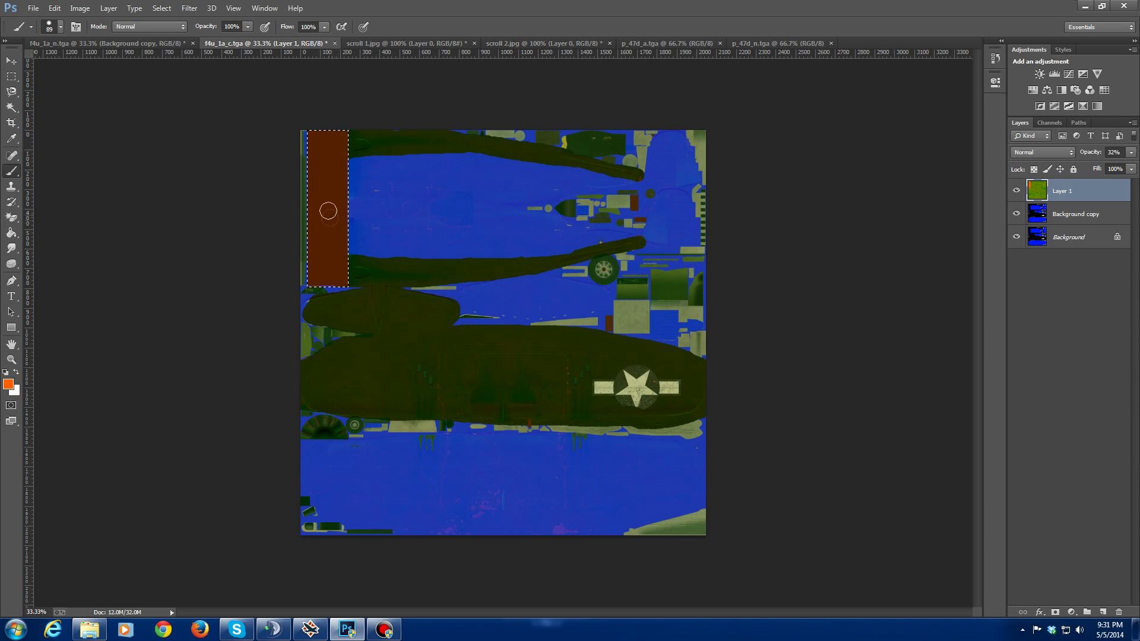
pyautogui.click(11, 61)
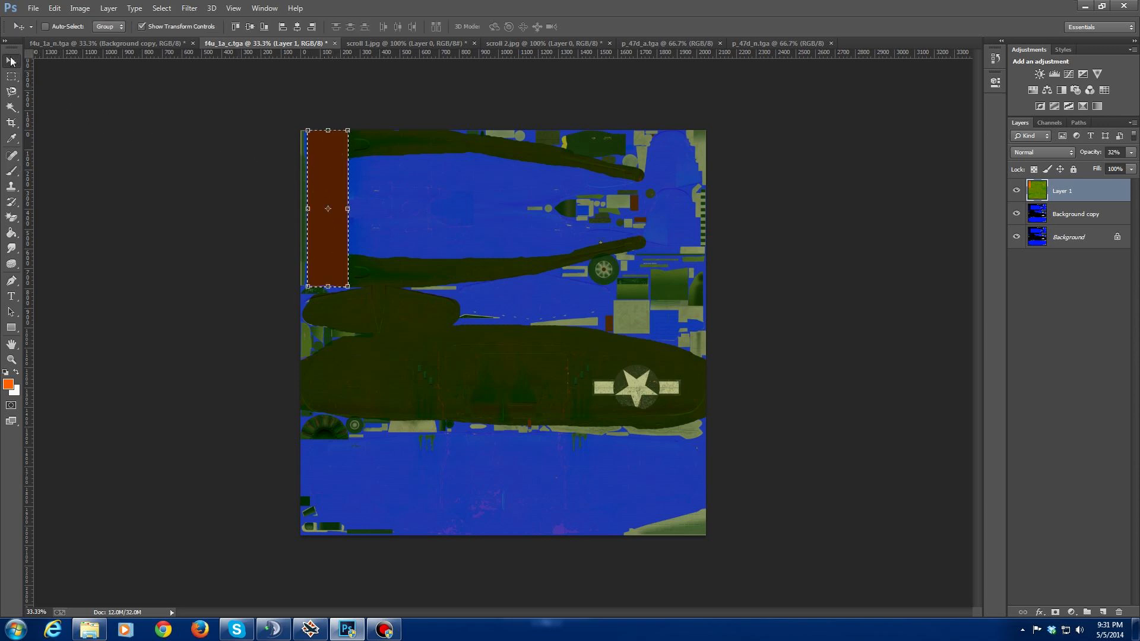
pyautogui.click(11, 76)
pyautogui.click(132, 122)
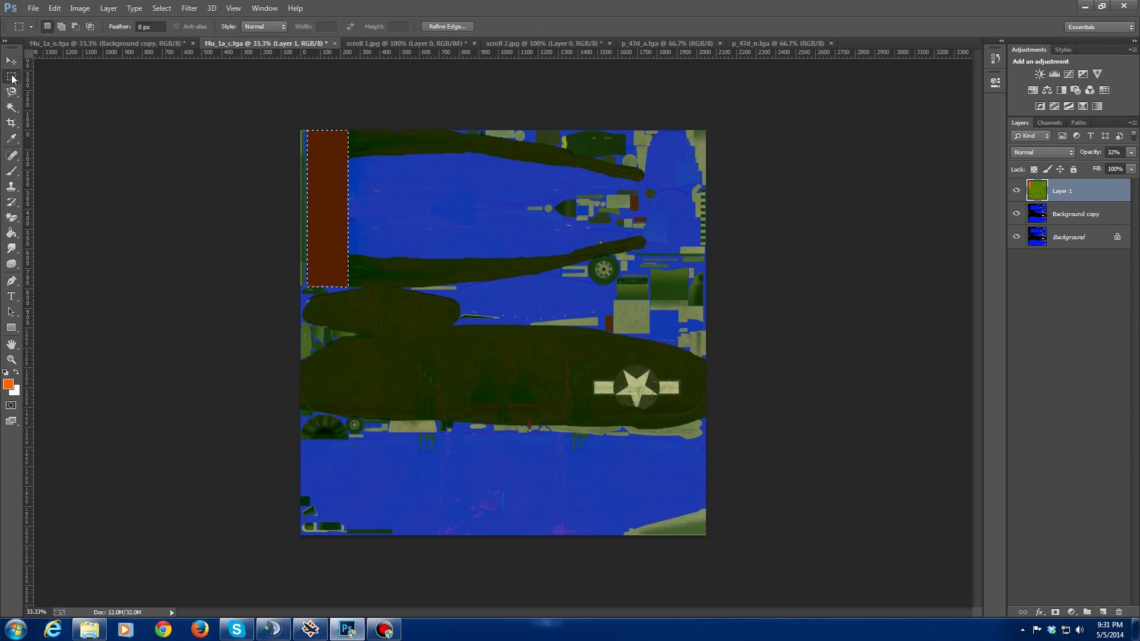
# Step: Paint the two dark curved bands extending from the vertical strip orange with a 41 px brush
pyautogui.click(11, 171)
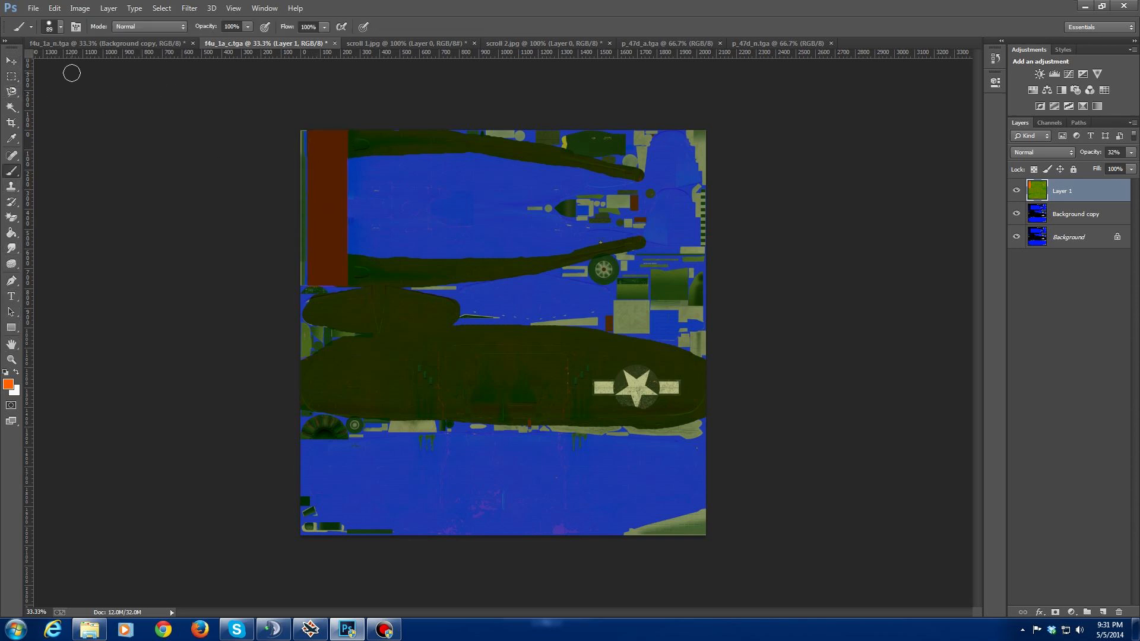
pyautogui.click(61, 27)
pyautogui.click(81, 64)
pyautogui.click(342, 113)
pyautogui.moveTo(347, 163)
pyautogui.mouseDown()
pyautogui.moveTo(495, 157)
pyautogui.moveTo(645, 182)
pyautogui.mouseUp()
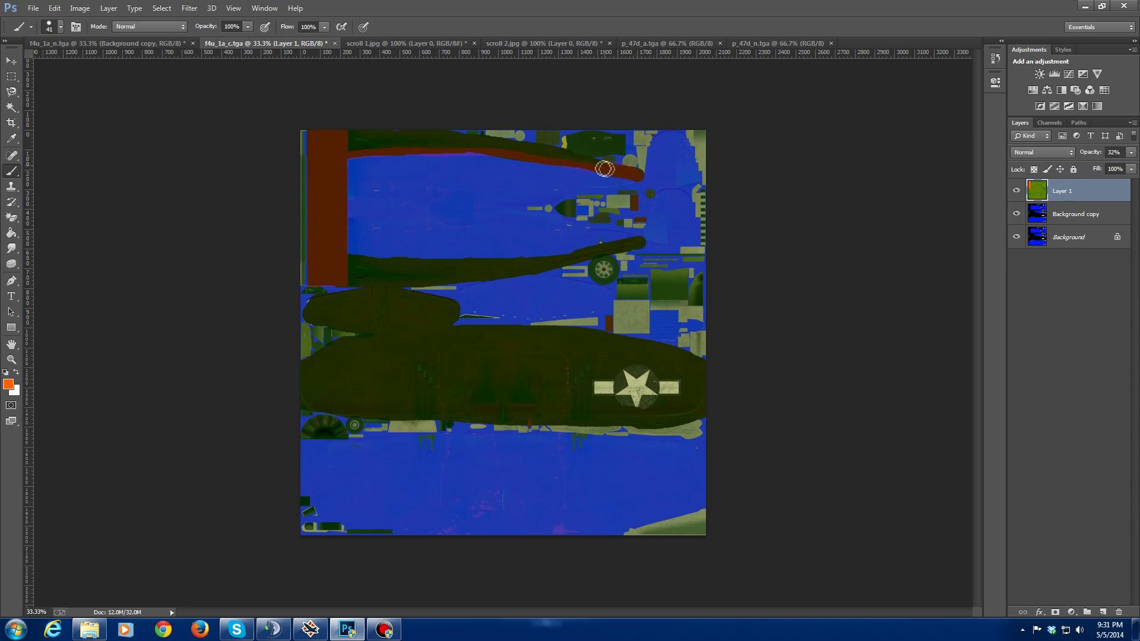
pyautogui.moveTo(581, 163)
pyautogui.mouseDown()
pyautogui.moveTo(546, 152)
pyautogui.moveTo(574, 160)
pyautogui.moveTo(449, 136)
pyautogui.moveTo(346, 136)
pyautogui.moveTo(349, 149)
pyautogui.moveTo(373, 140)
pyautogui.moveTo(351, 143)
pyautogui.moveTo(354, 152)
pyautogui.moveTo(400, 143)
pyautogui.moveTo(378, 145)
pyautogui.moveTo(385, 138)
pyautogui.moveTo(431, 144)
pyautogui.moveTo(360, 154)
pyautogui.moveTo(453, 147)
pyautogui.moveTo(430, 138)
pyautogui.moveTo(461, 144)
pyautogui.moveTo(423, 140)
pyautogui.moveTo(443, 150)
pyautogui.moveTo(611, 171)
pyautogui.mouseUp()
pyautogui.moveTo(336, 255)
pyautogui.mouseDown()
pyautogui.moveTo(491, 268)
pyautogui.moveTo(646, 248)
pyautogui.mouseUp()
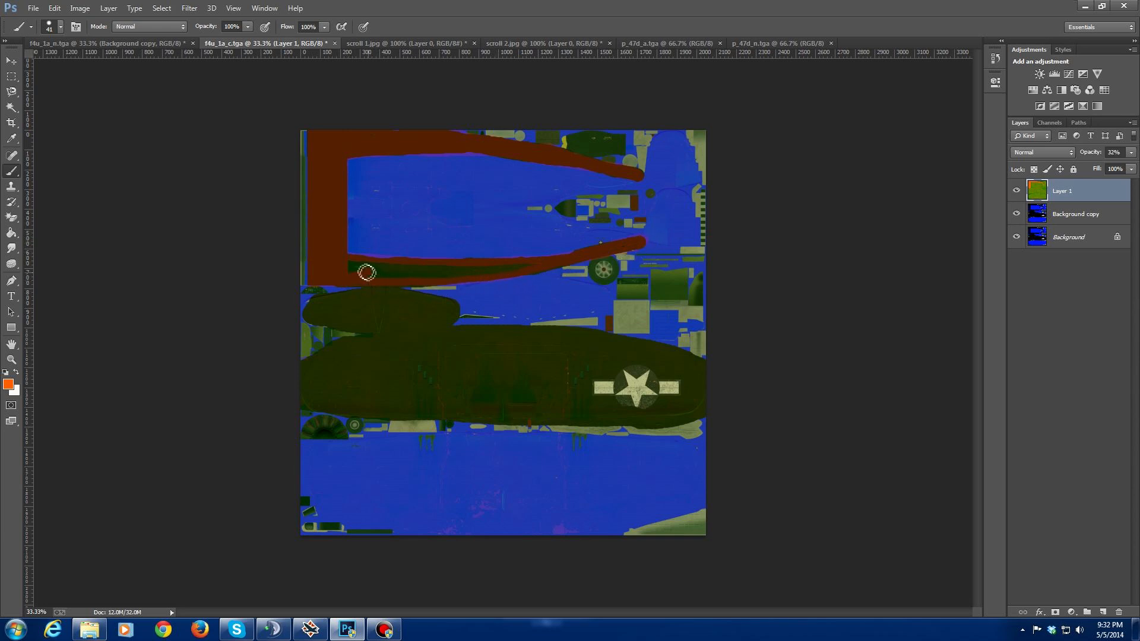
pyautogui.moveTo(357, 271)
pyautogui.mouseDown()
pyautogui.moveTo(386, 275)
pyautogui.moveTo(357, 273)
pyautogui.moveTo(472, 278)
pyautogui.mouseUp()
pyautogui.moveTo(471, 273)
pyautogui.mouseDown()
pyautogui.moveTo(405, 275)
pyautogui.moveTo(502, 271)
pyautogui.mouseUp()
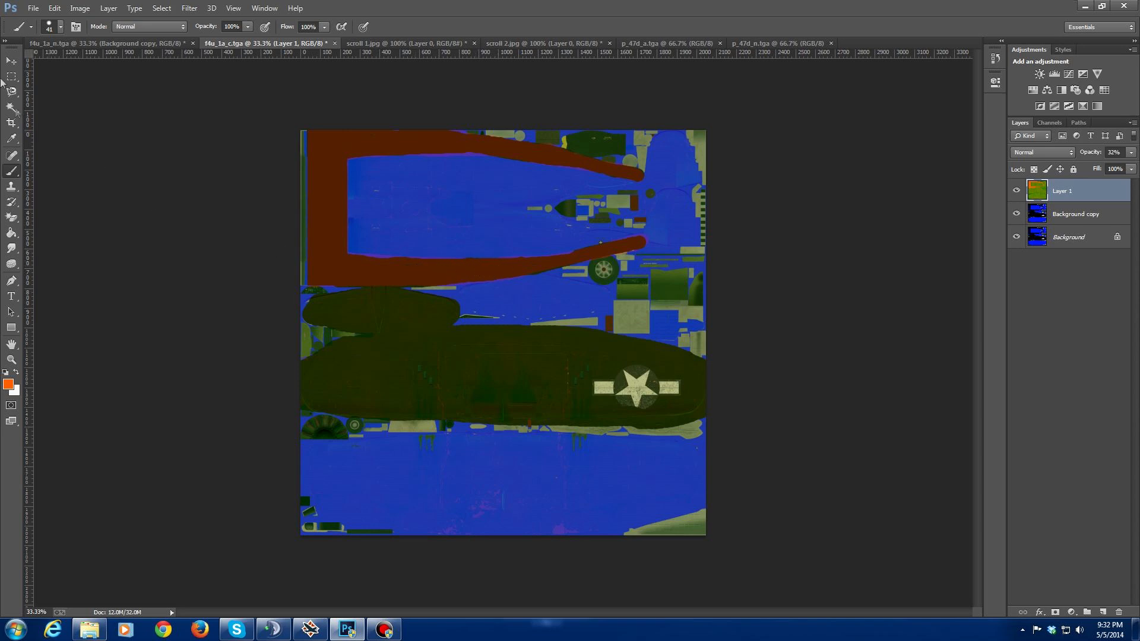
# Step: Outline the dark fuselage and the rounded shape above it in orange with a 57 px brush
pyautogui.click(61, 27)
pyautogui.moveTo(82, 67); pyautogui.dragTo(86, 67)
pyautogui.click(239, 140)
pyautogui.moveTo(352, 329)
pyautogui.mouseDown()
pyautogui.moveTo(384, 341)
pyautogui.moveTo(308, 359)
pyautogui.mouseUp()
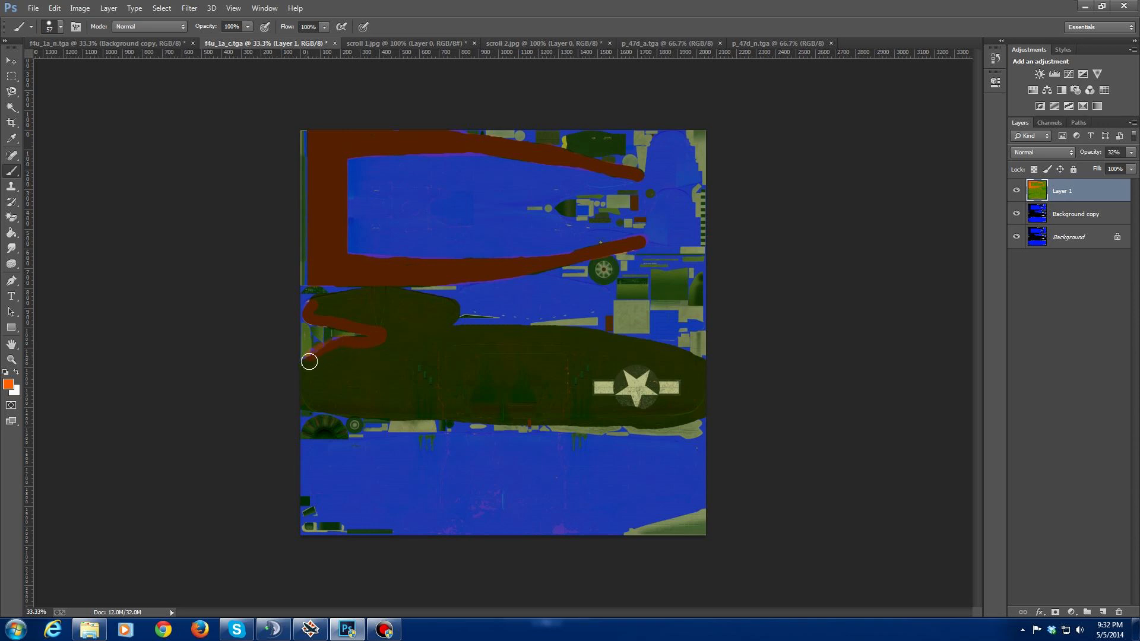
pyautogui.moveTo(326, 338)
pyautogui.mouseDown()
pyautogui.moveTo(307, 373)
pyautogui.moveTo(307, 410)
pyautogui.moveTo(557, 427)
pyautogui.moveTo(718, 412)
pyautogui.mouseUp()
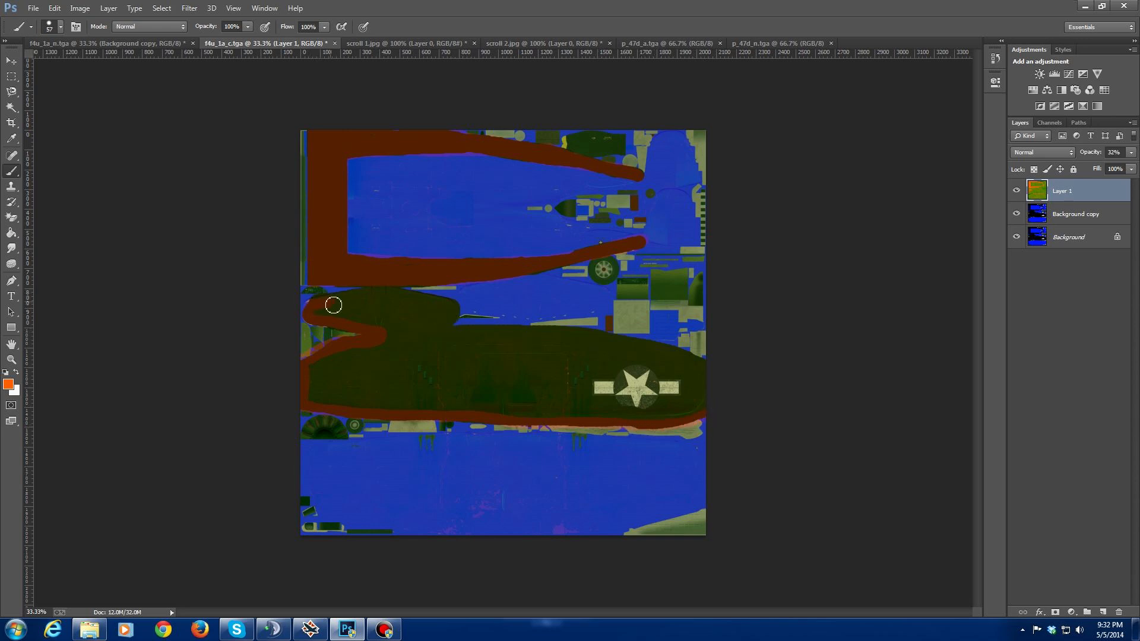
pyautogui.moveTo(358, 300)
pyautogui.mouseDown()
pyautogui.moveTo(447, 306)
pyautogui.moveTo(460, 320)
pyautogui.moveTo(454, 336)
pyautogui.moveTo(580, 337)
pyautogui.moveTo(491, 330)
pyautogui.moveTo(563, 331)
pyautogui.moveTo(680, 351)
pyautogui.moveTo(718, 390)
pyautogui.moveTo(705, 415)
pyautogui.mouseUp()
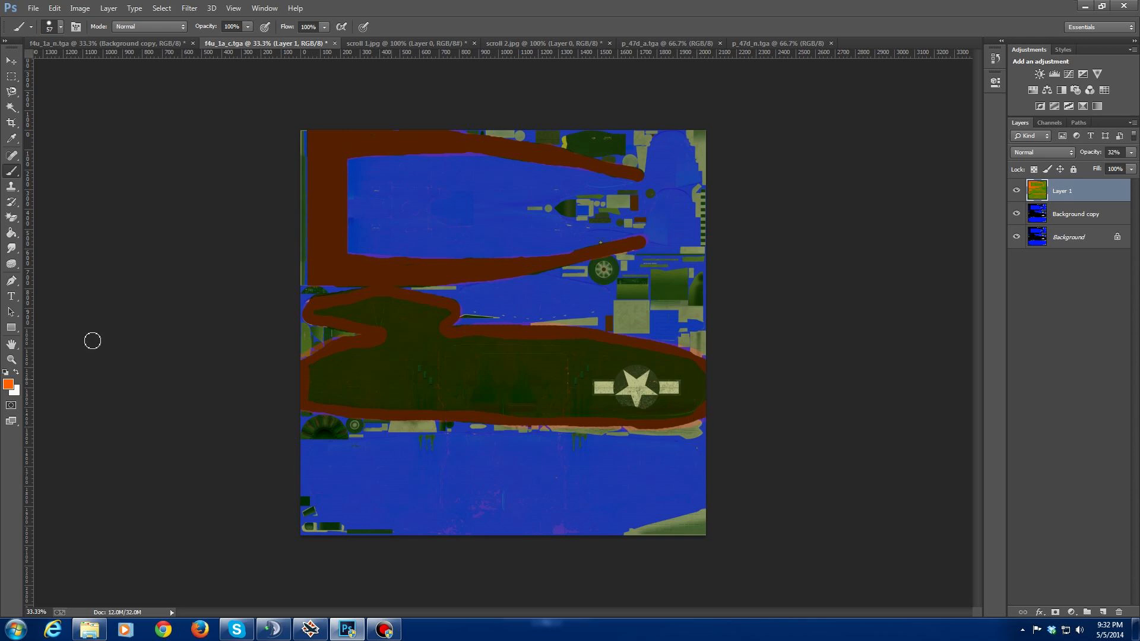
# Step: Fill the inside of the outlined fuselage shape and its large leftover green areas with orange using the Paint Bucket
pyautogui.click(12, 233)
pyautogui.click(76, 245)
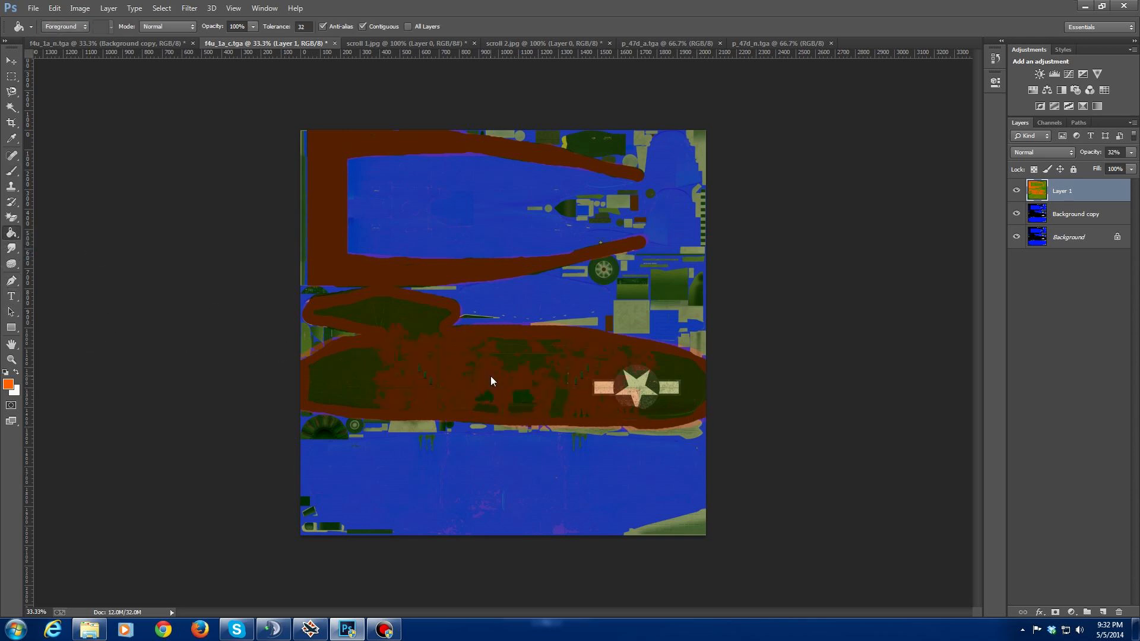
pyautogui.click(345, 385)
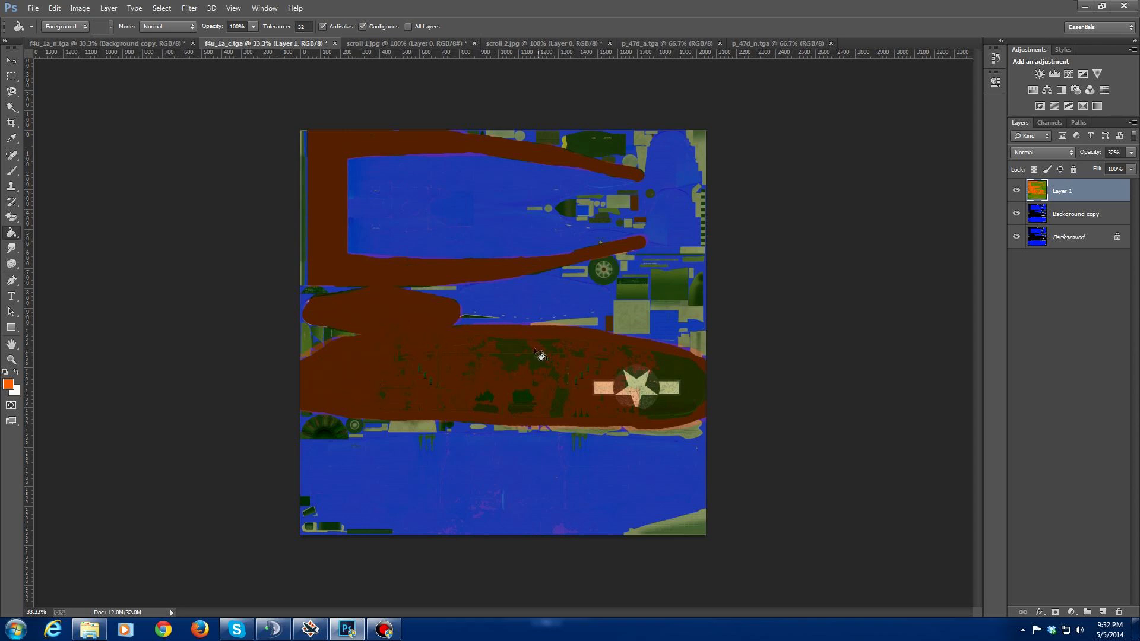
pyautogui.click(685, 388)
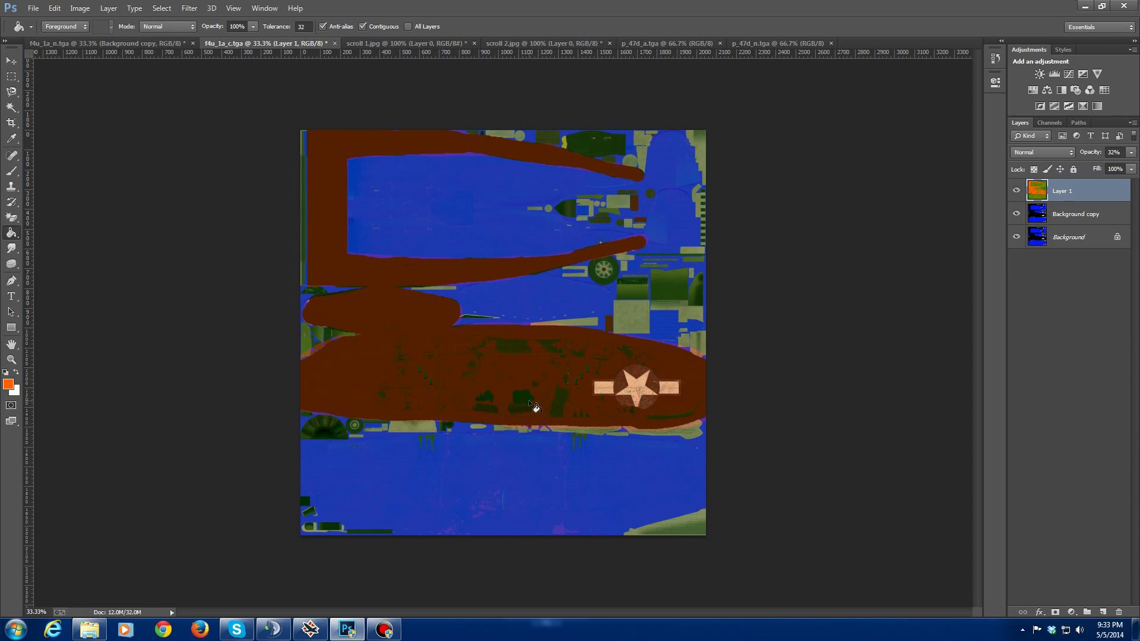
pyautogui.click(518, 346)
pyautogui.click(492, 409)
pyautogui.click(487, 399)
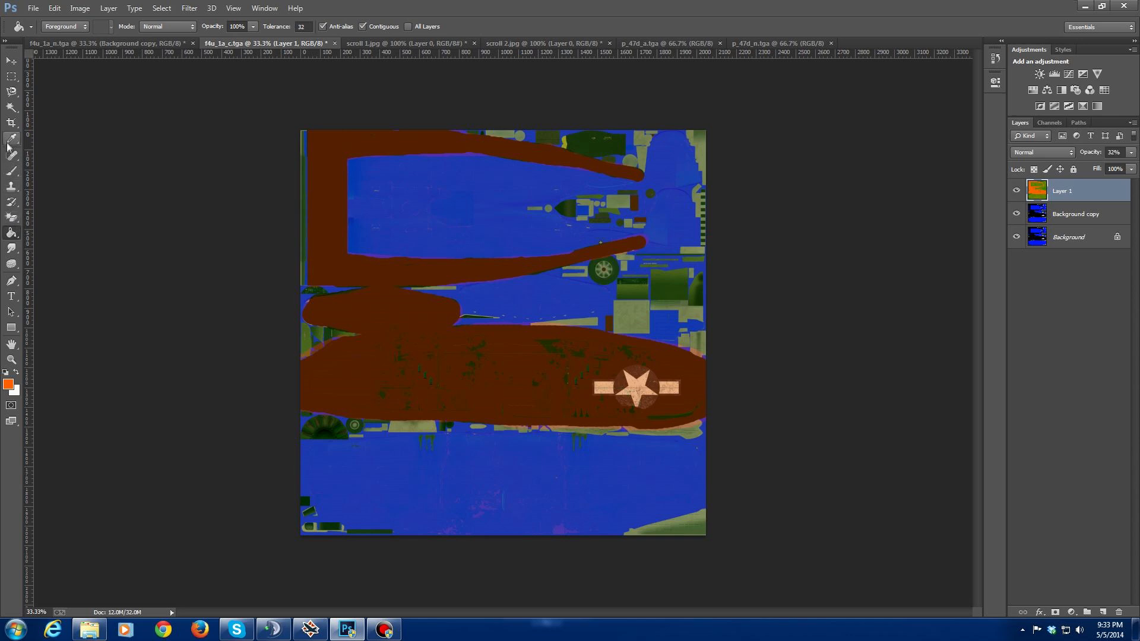
# Step: Brush orange over the small green patches remaining on the fuselage
pyautogui.click(10, 171)
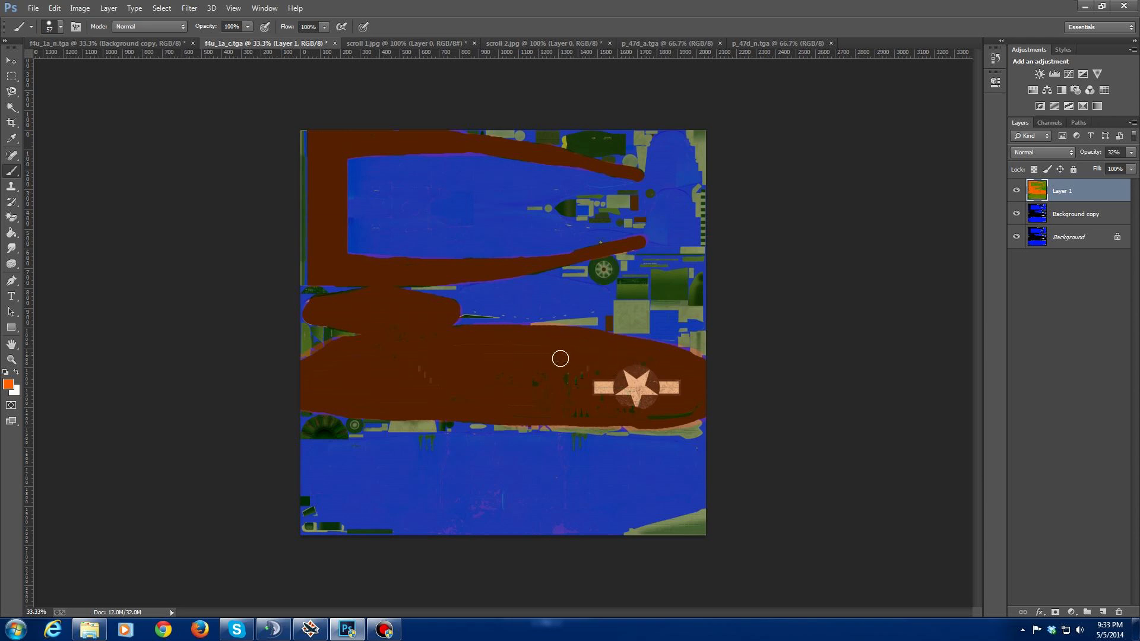
pyautogui.moveTo(561, 359)
pyautogui.mouseDown()
pyautogui.moveTo(652, 385)
pyautogui.moveTo(501, 384)
pyautogui.moveTo(671, 408)
pyautogui.moveTo(565, 420)
pyautogui.mouseUp()
pyautogui.click(1131, 153)
pyautogui.click(430, 42)
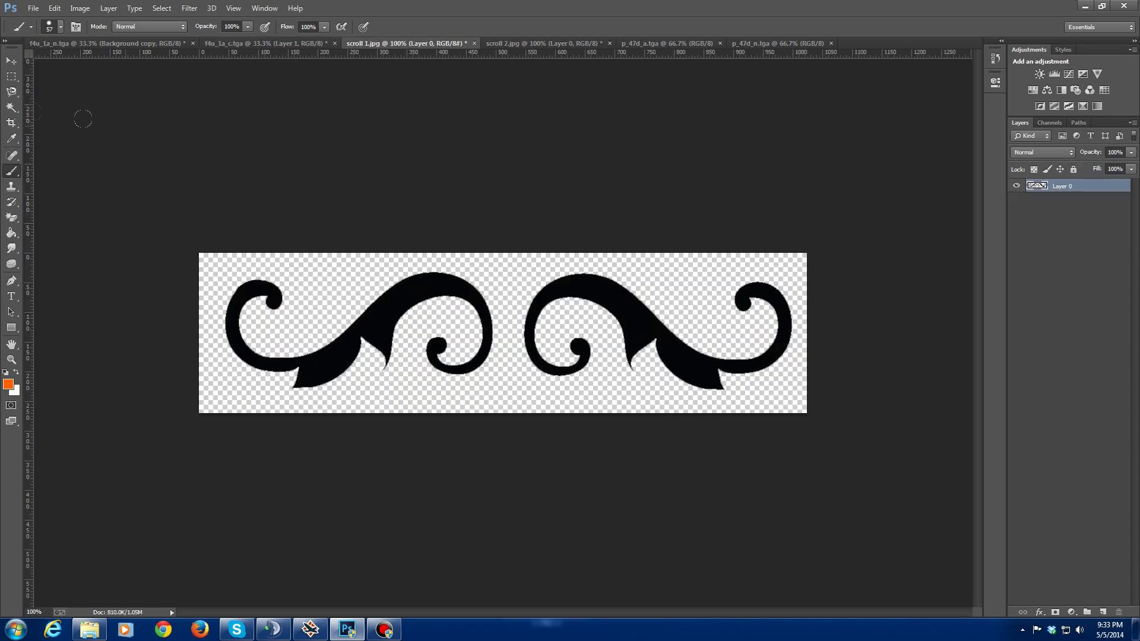
pyautogui.click(11, 77)
pyautogui.moveTo(192, 246); pyautogui.dragTo(979, 464)
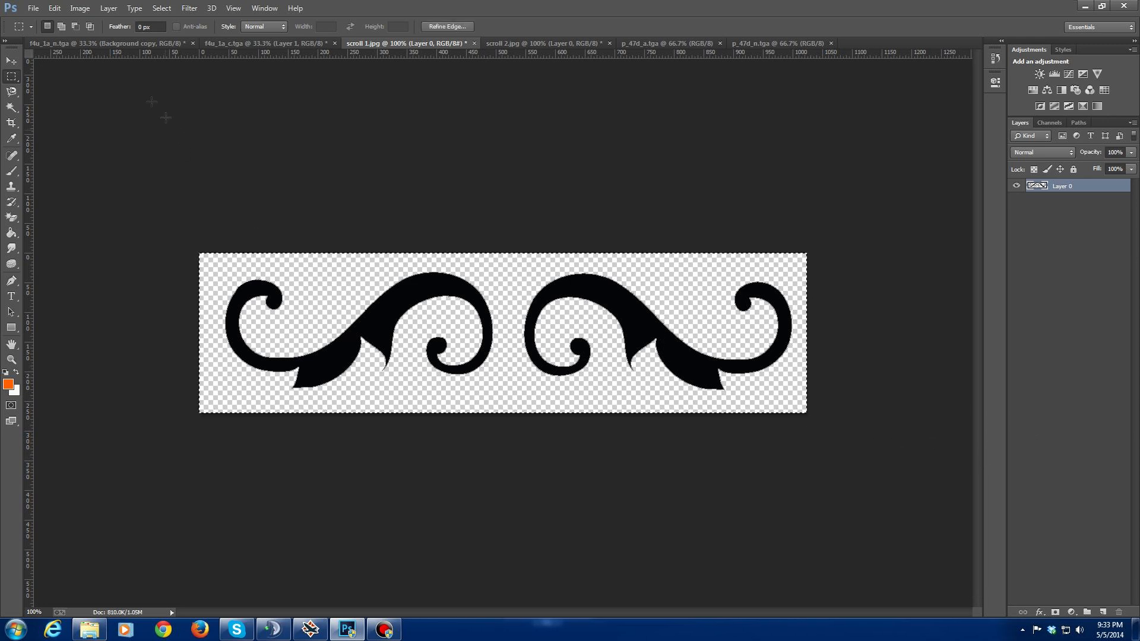
pyautogui.click(98, 43)
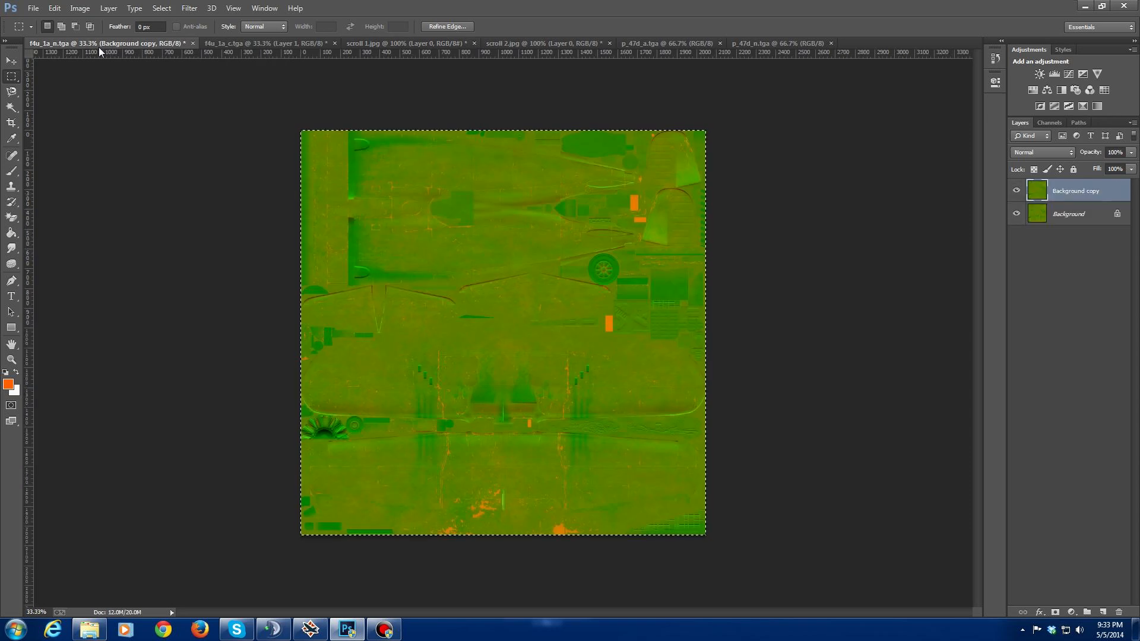
# Step: Copy the left scroll ornament from scroll 1.jpg and paste it into f4u_1a_c.tga as a new layer
pyautogui.click(440, 43)
pyautogui.click(194, 219)
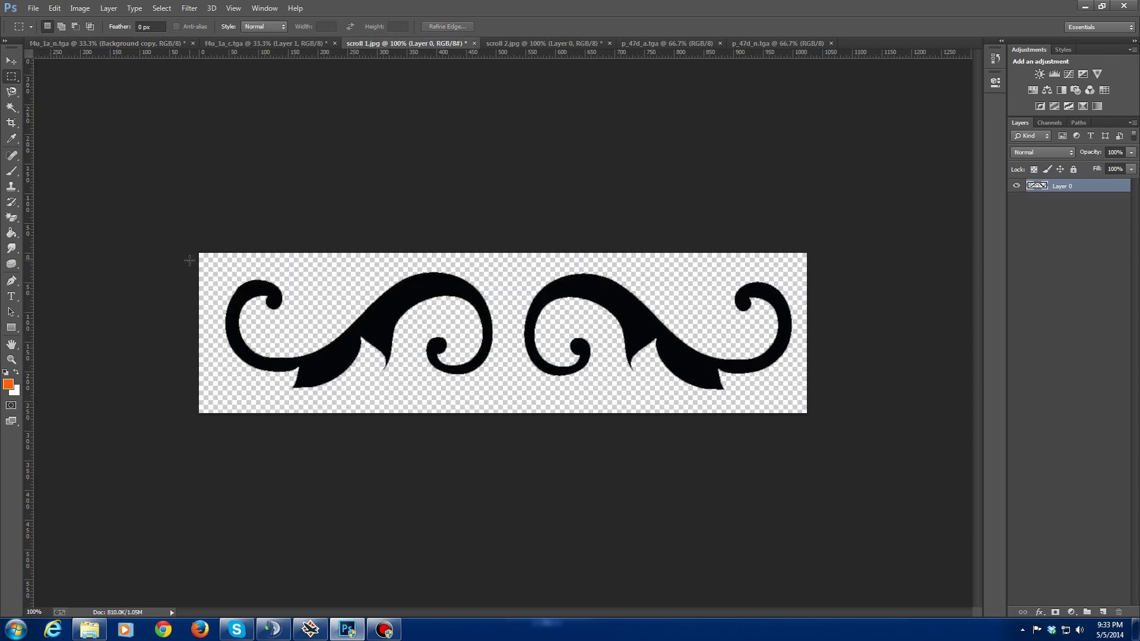
pyautogui.moveTo(195, 248); pyautogui.dragTo(503, 412)
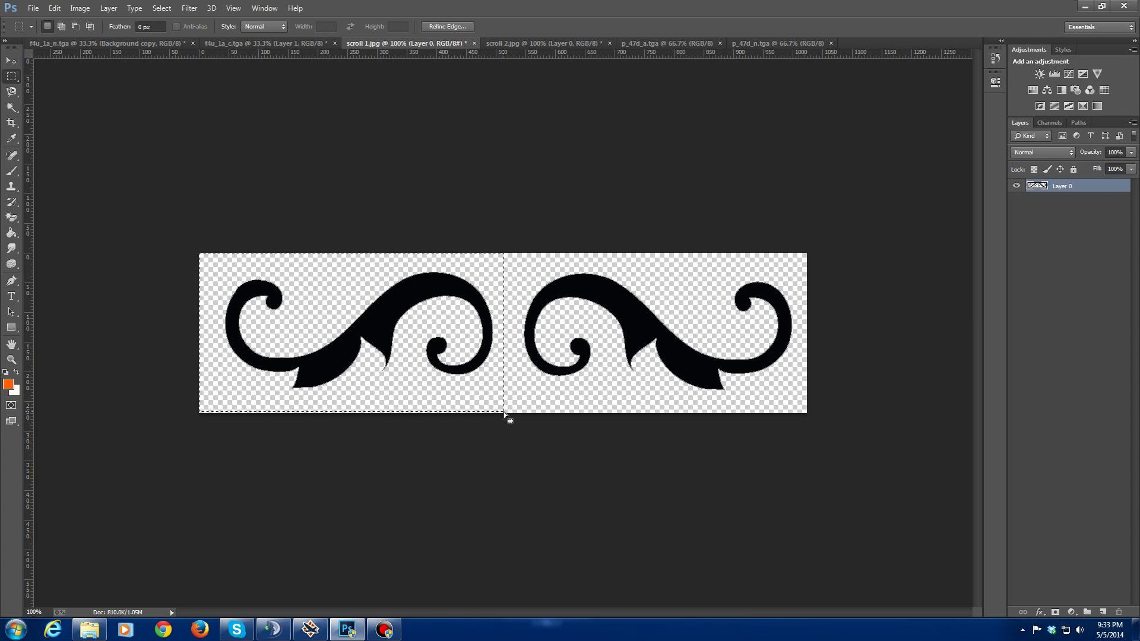
pyautogui.click(121, 45)
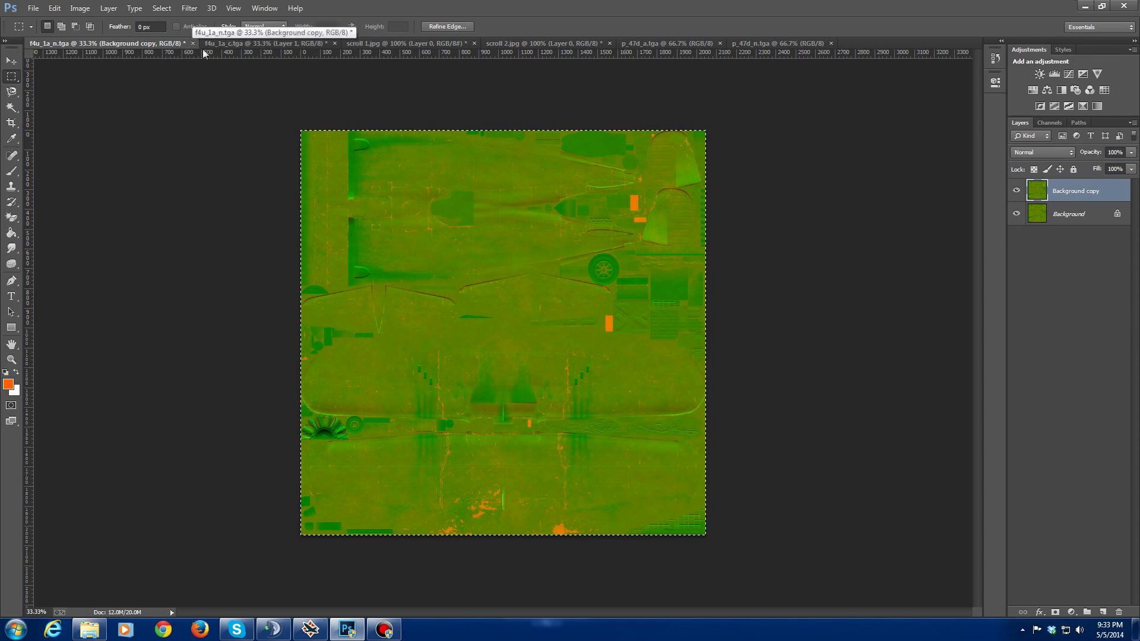
pyautogui.click(224, 42)
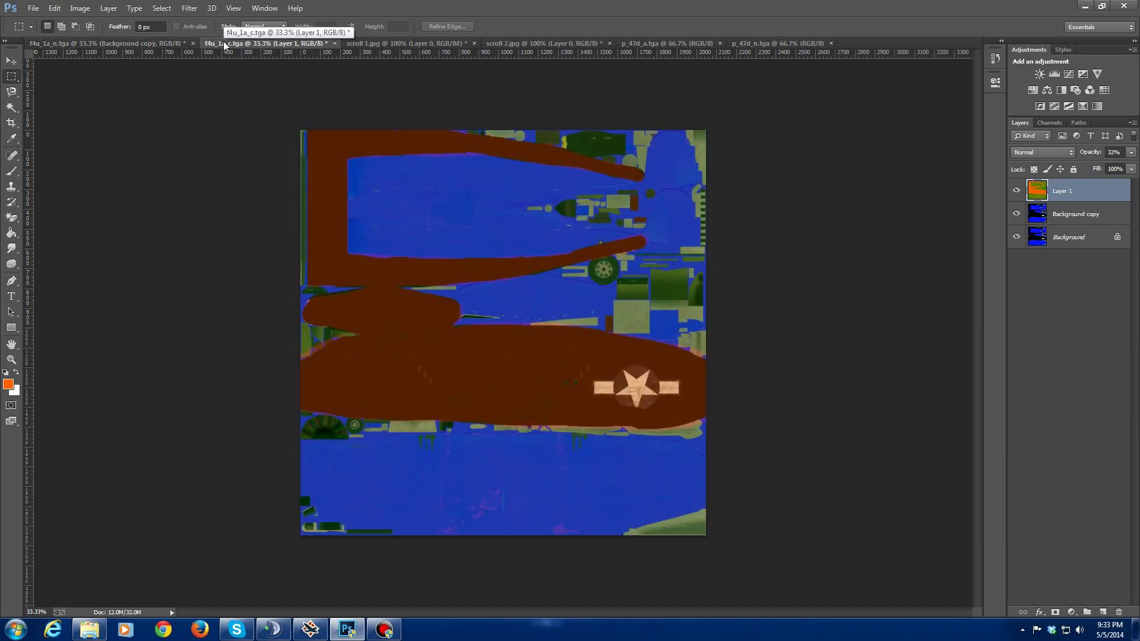
pyautogui.hotkey('ctrl', 'v')
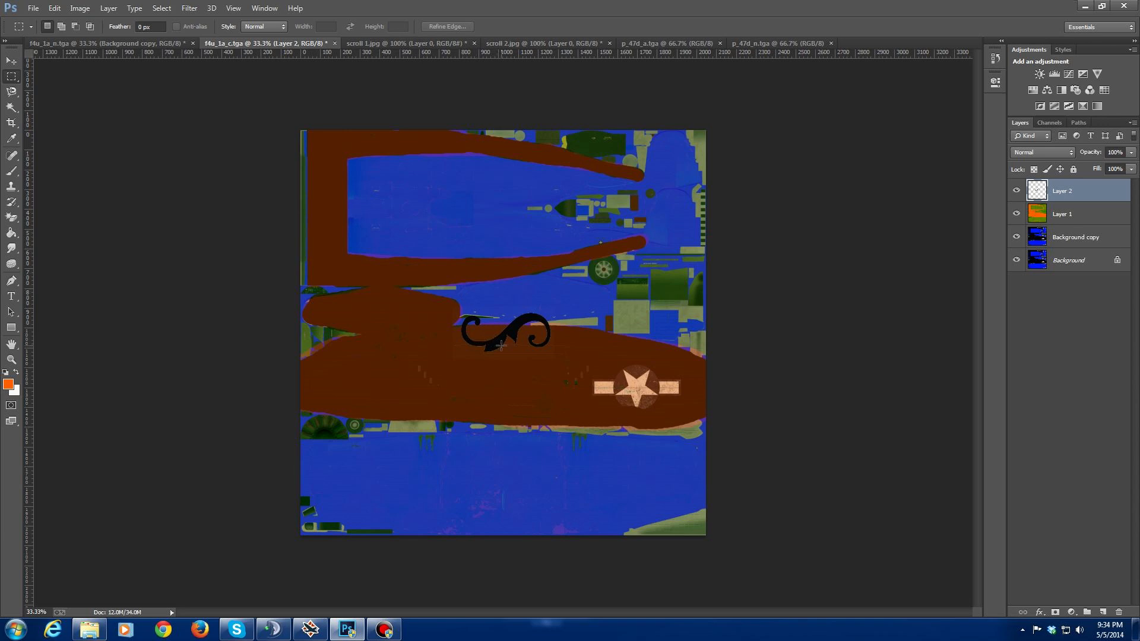
# Step: Move the pasted scroll onto the texture's lower-left blue area, scale it to about 165% width and 148% height, and apply the transformation
pyautogui.click(10, 63)
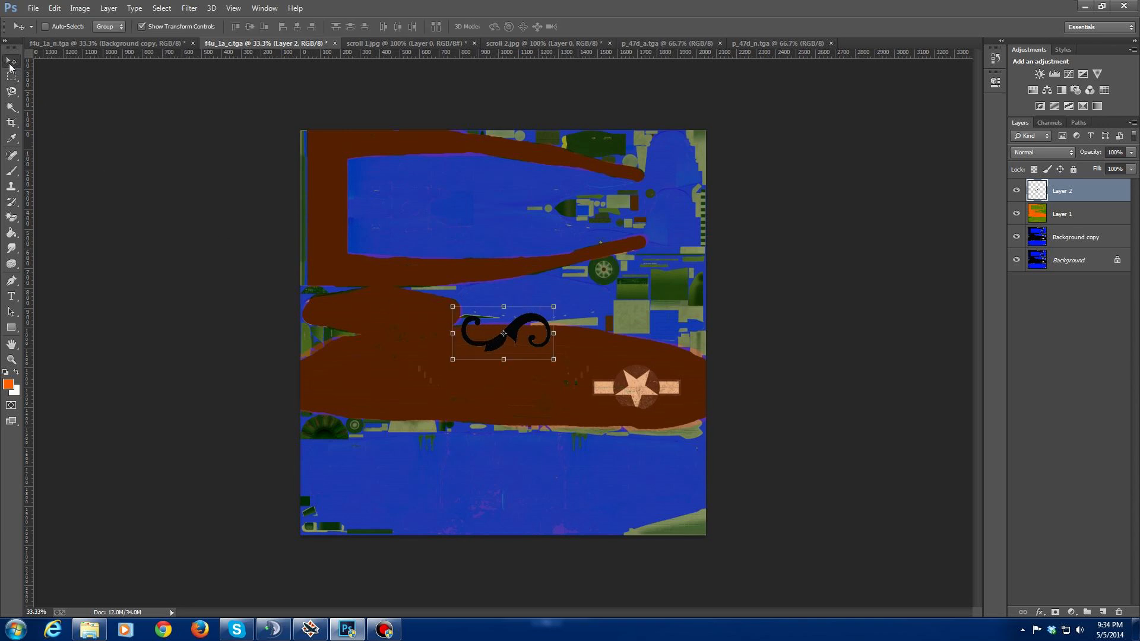
pyautogui.moveTo(477, 336); pyautogui.dragTo(381, 523)
pyautogui.moveTo(379, 451); pyautogui.dragTo(380, 442)
pyautogui.moveTo(459, 483); pyautogui.dragTo(462, 482)
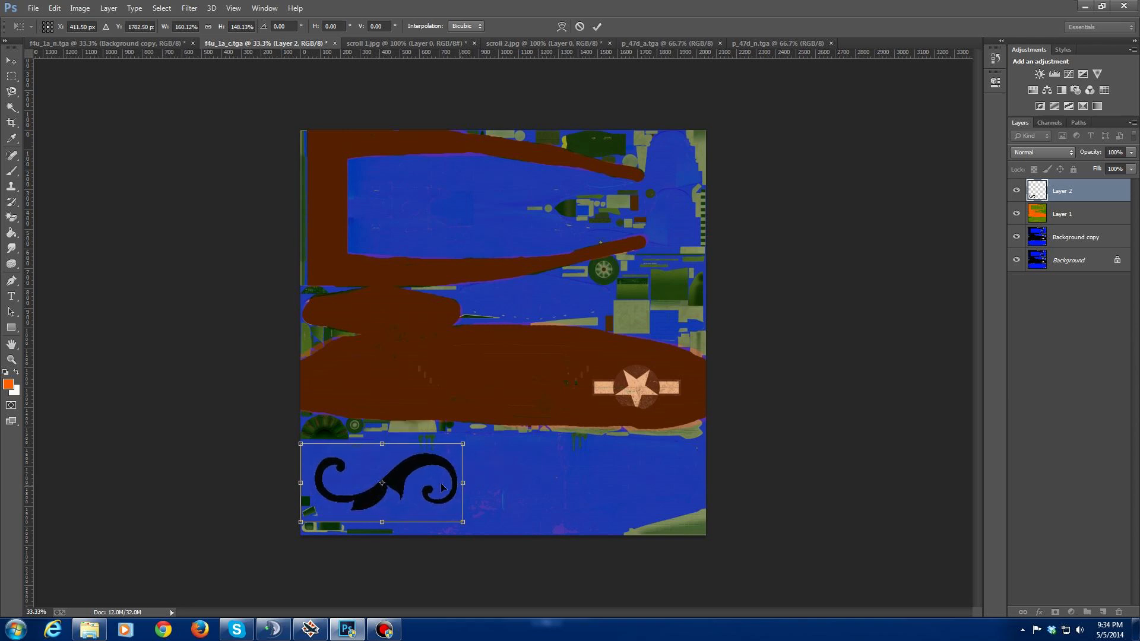
pyautogui.moveTo(300, 482); pyautogui.dragTo(297, 482)
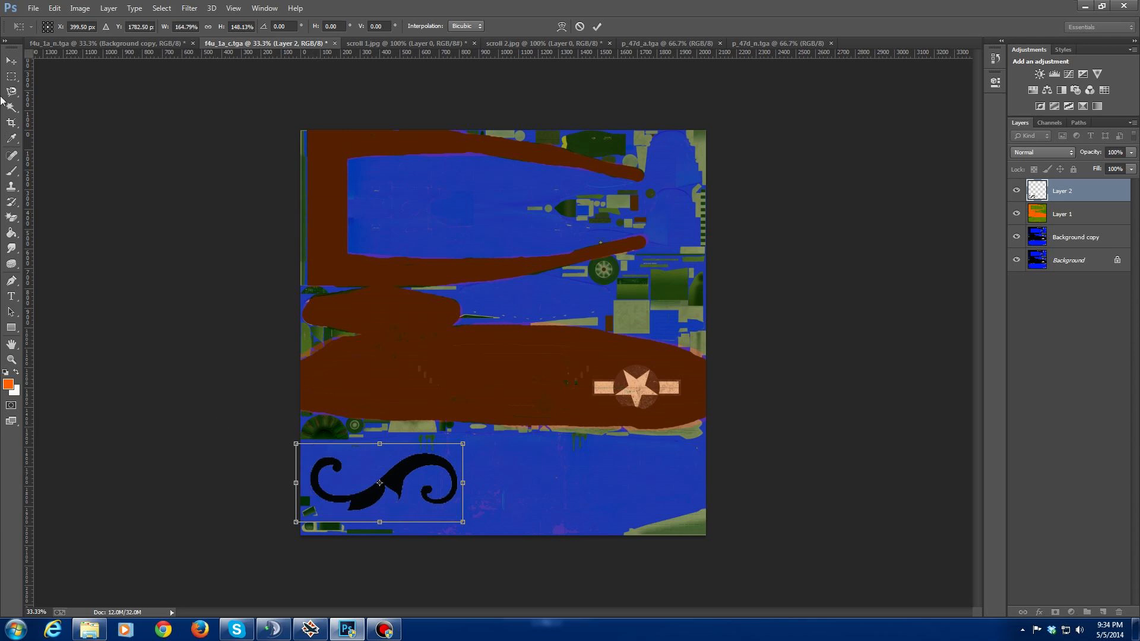
pyautogui.click(10, 62)
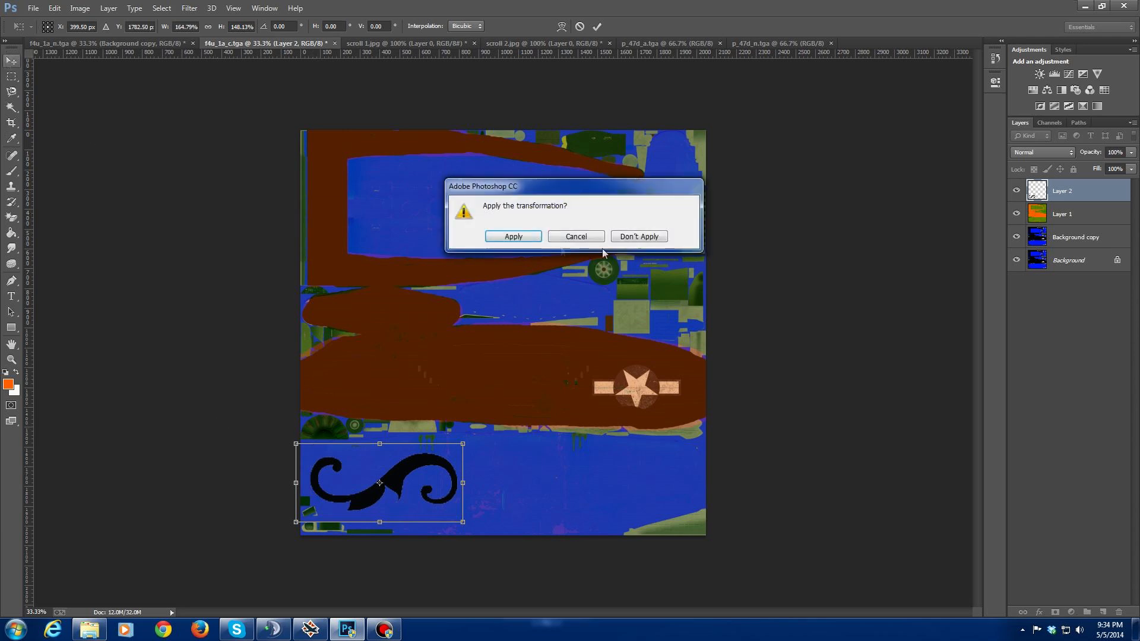
pyautogui.click(508, 237)
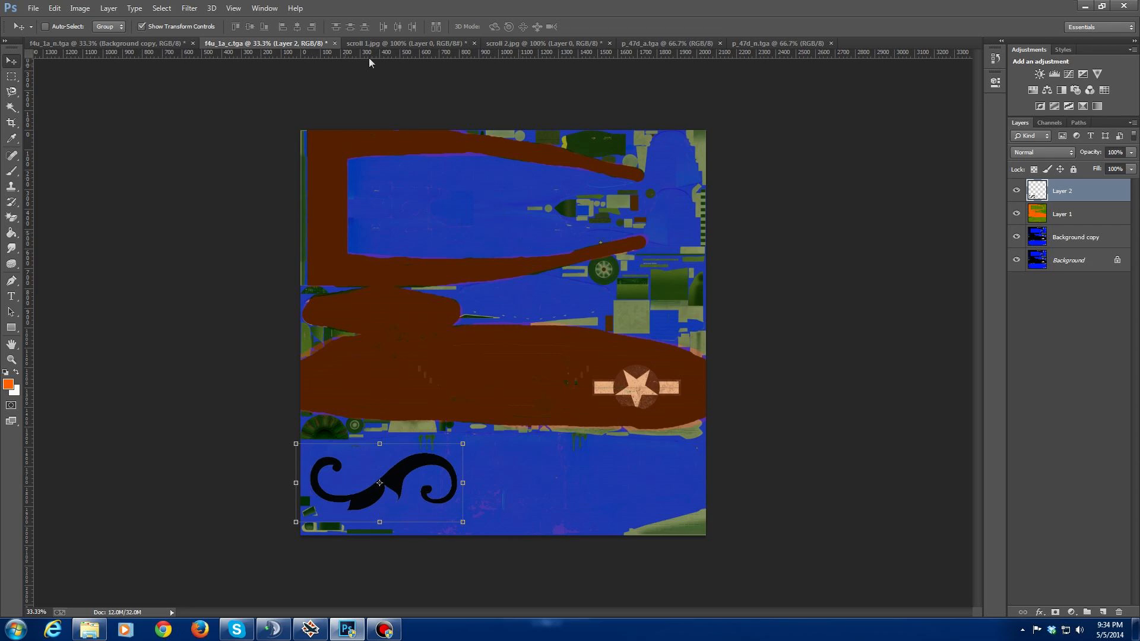
# Step: Copy the right scroll ornament from scroll 1.jpg and paste it into f4u_1a_c.tga as a new layer
pyautogui.click(544, 44)
pyautogui.click(416, 41)
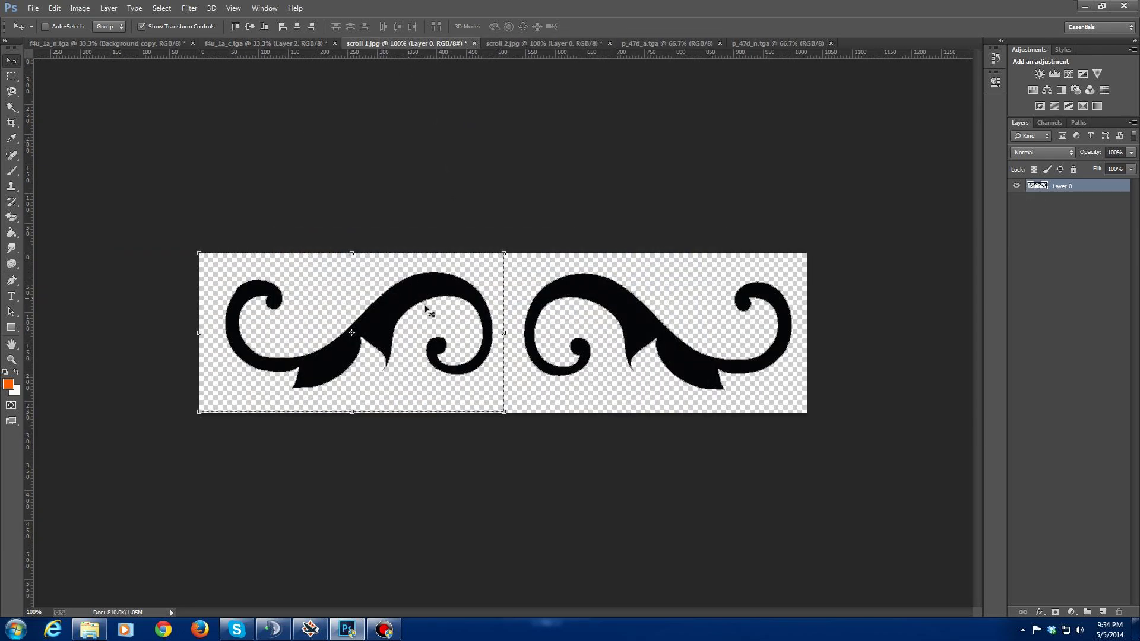
pyautogui.click(11, 77)
pyautogui.moveTo(499, 251); pyautogui.dragTo(837, 436)
pyautogui.click(99, 44)
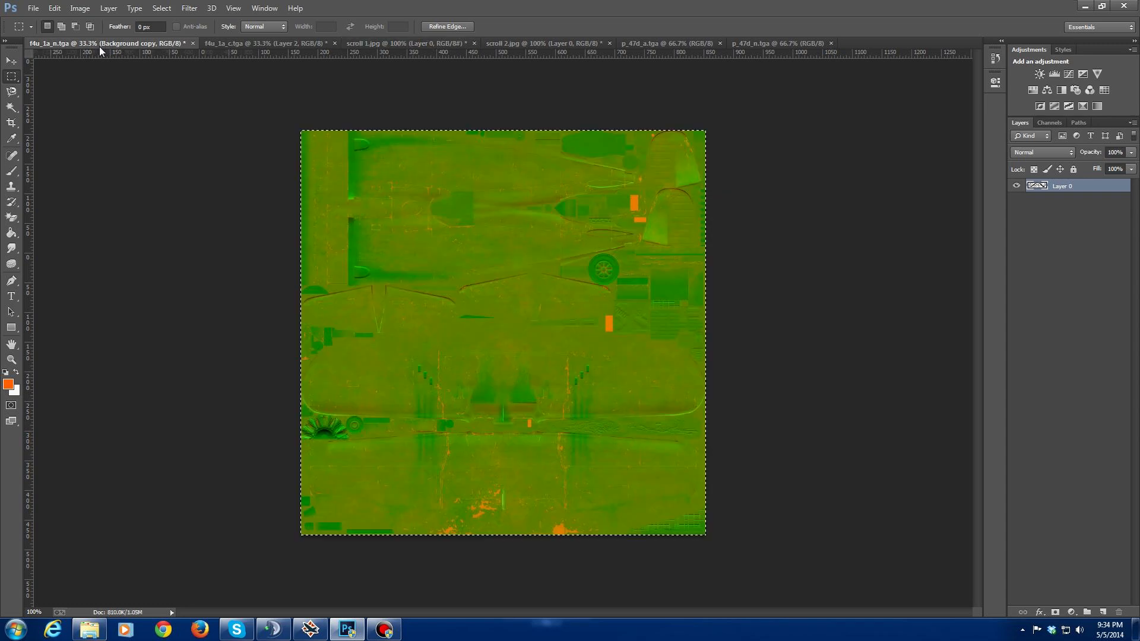
pyautogui.click(269, 44)
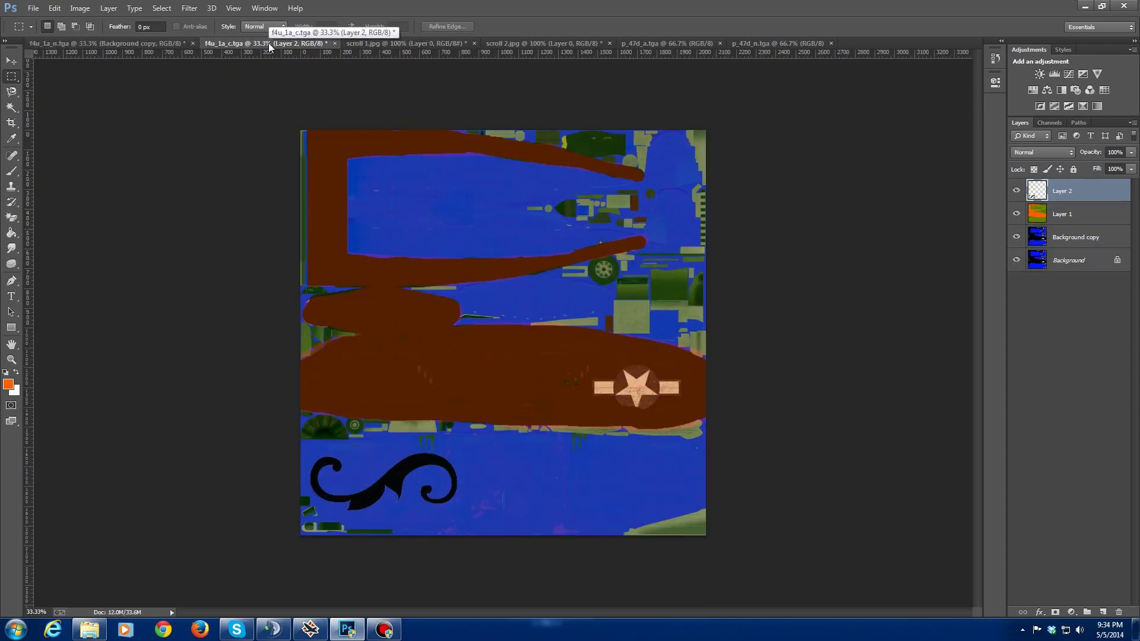
pyautogui.hotkey('ctrl', 'v')
# Step: Clear the stray rectangular selection and move the newly pasted scroll onto the texture's lower-right blue area
pyautogui.moveTo(502, 332); pyautogui.dragTo(570, 404)
pyautogui.click(10, 61)
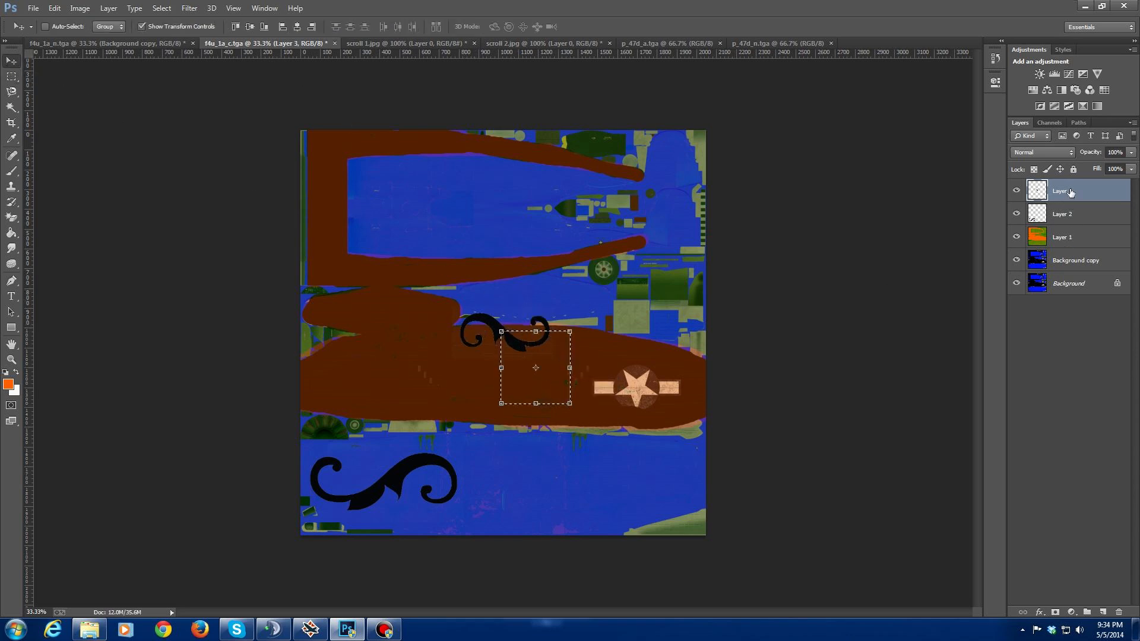
pyautogui.click(11, 76)
pyautogui.click(155, 163)
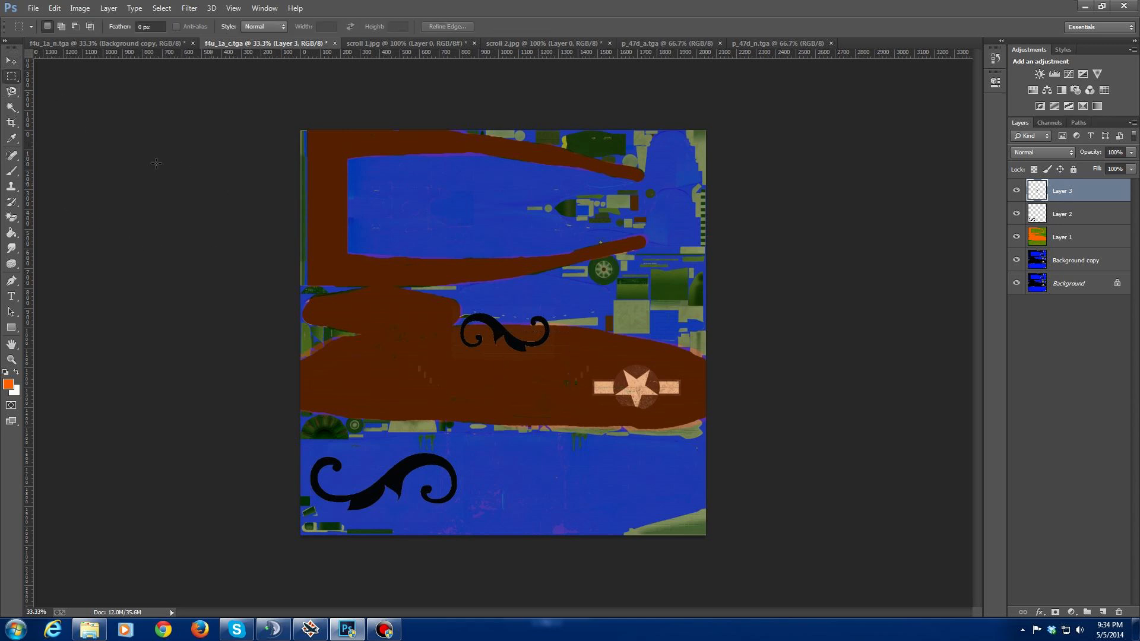
pyautogui.click(6, 61)
pyautogui.moveTo(480, 336); pyautogui.dragTo(555, 485)
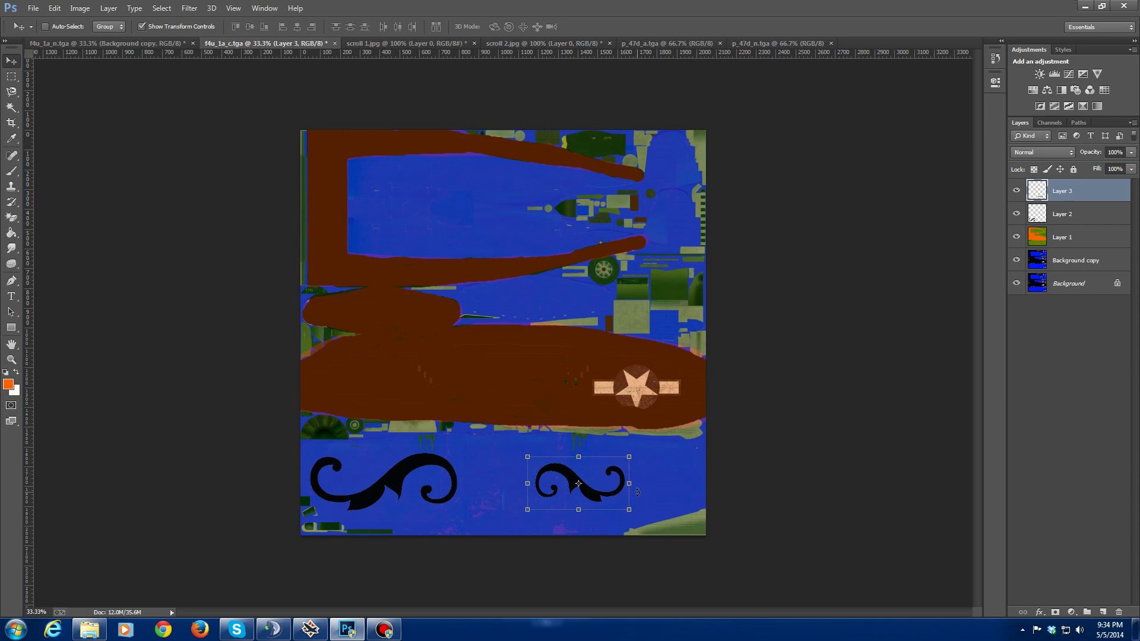
# Step: Scale the lower-right scroll to about 167% width and 147% height, and apply the transformation
pyautogui.moveTo(630, 484); pyautogui.dragTo(690, 484)
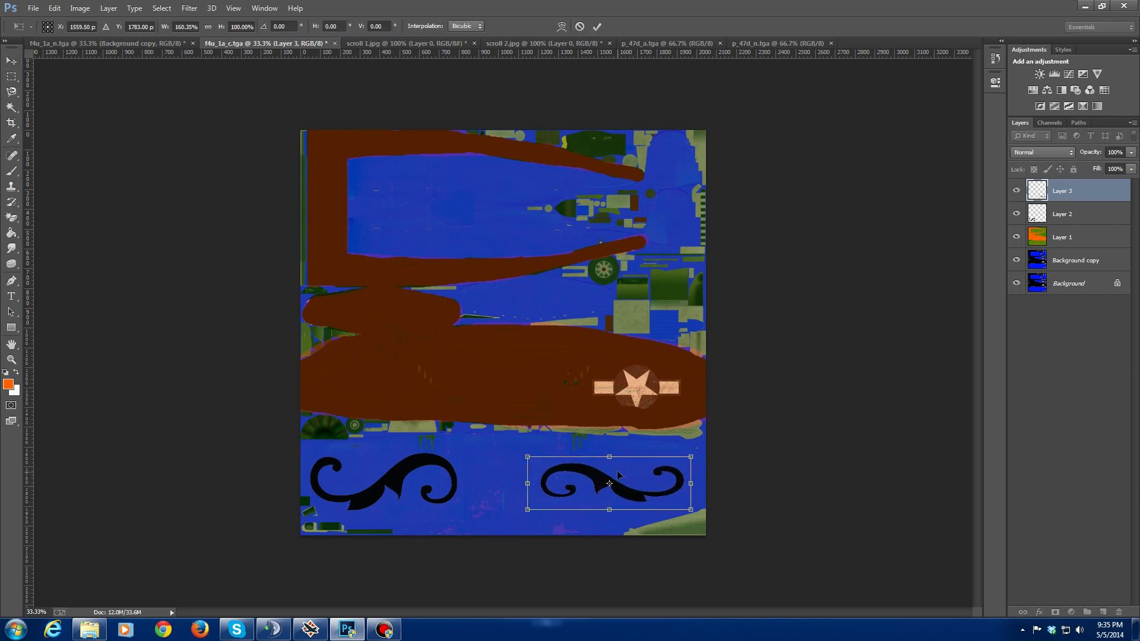
pyautogui.moveTo(609, 457); pyautogui.dragTo(608, 443)
pyautogui.moveTo(609, 508); pyautogui.dragTo(610, 523)
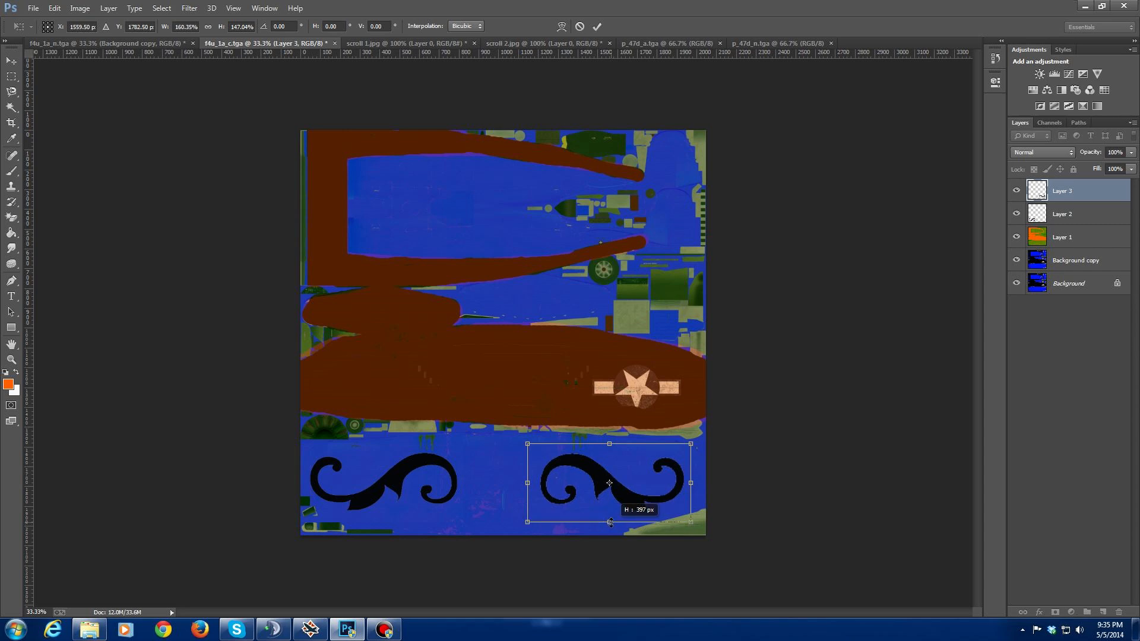
pyautogui.moveTo(528, 486); pyautogui.dragTo(521, 485)
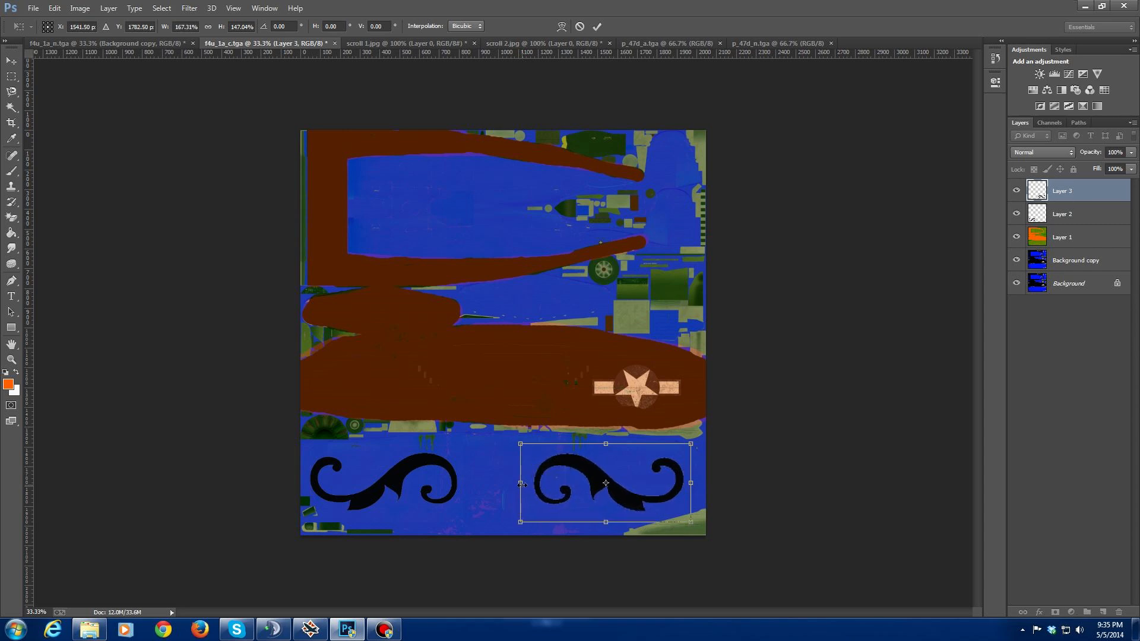
pyautogui.moveTo(608, 442); pyautogui.dragTo(608, 444)
pyautogui.click(11, 60)
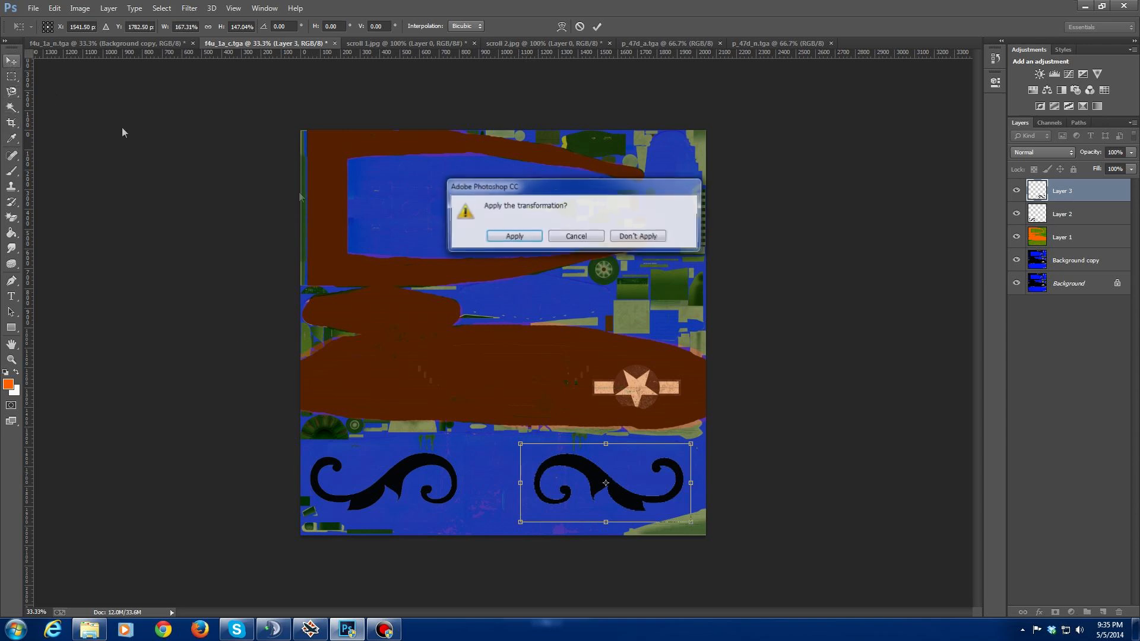
pyautogui.click(513, 237)
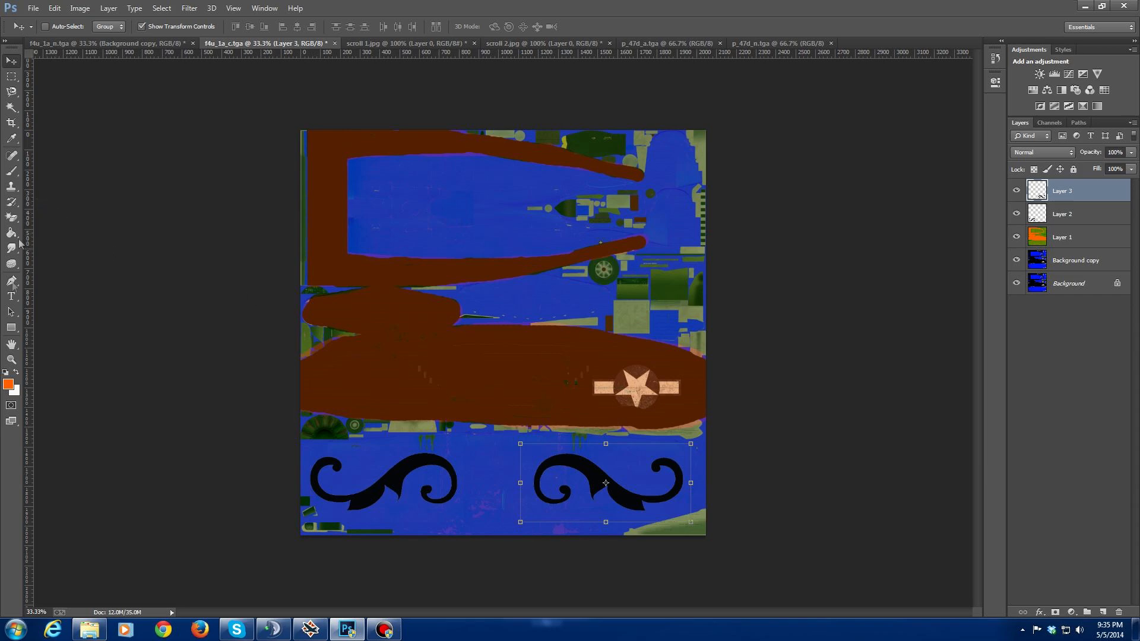
pyautogui.click(7, 384)
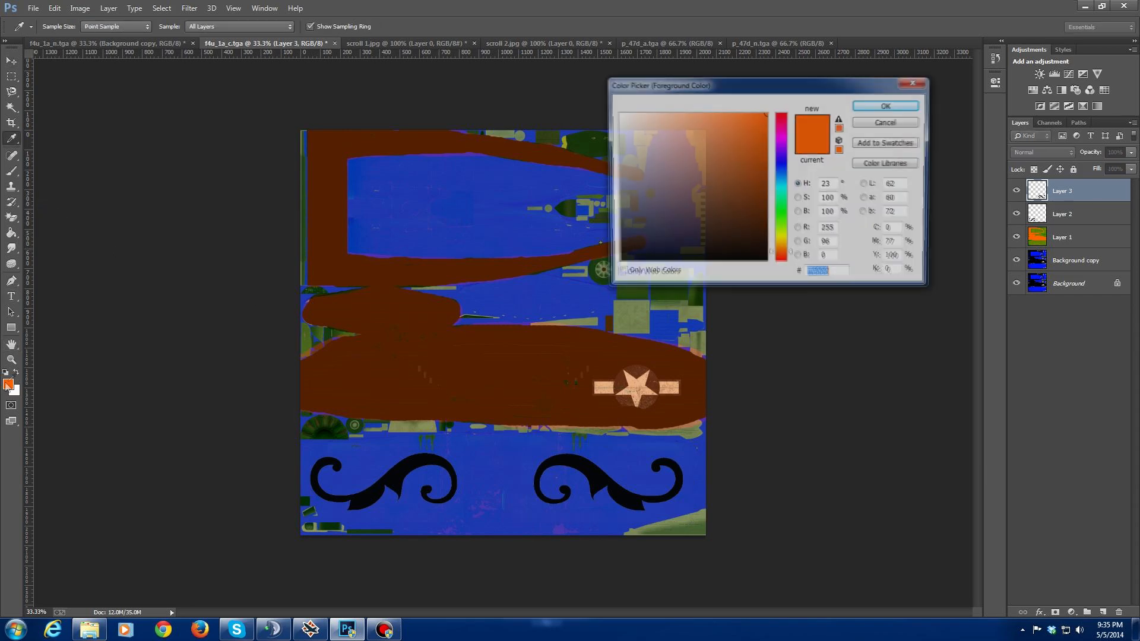
pyautogui.click(874, 108)
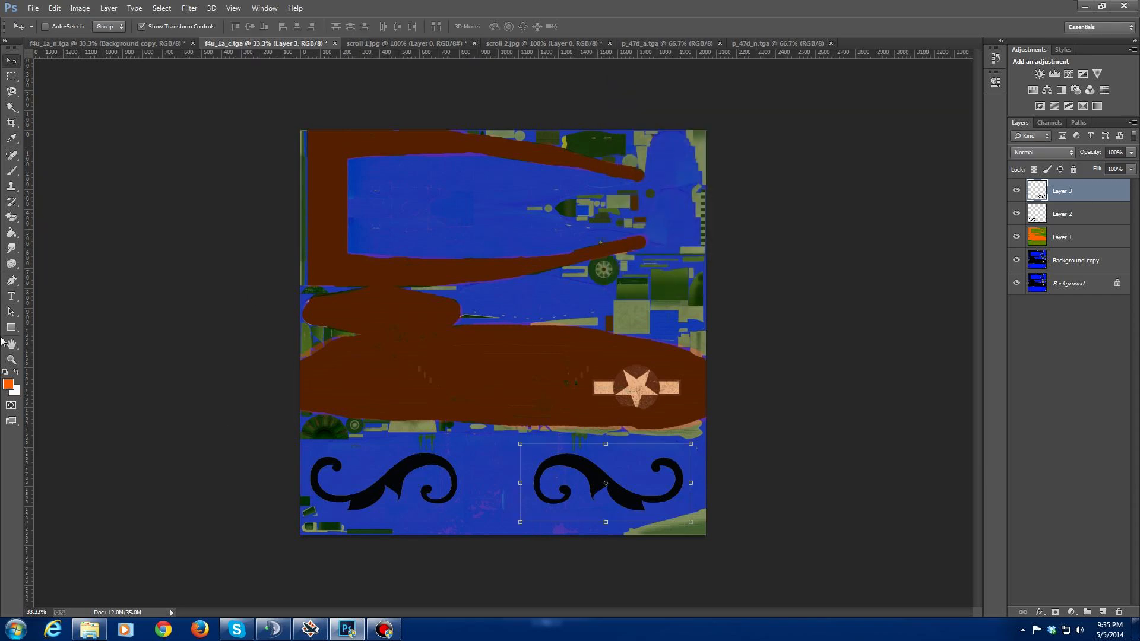
pyautogui.moveTo(11, 233); pyautogui.dragTo(63, 247)
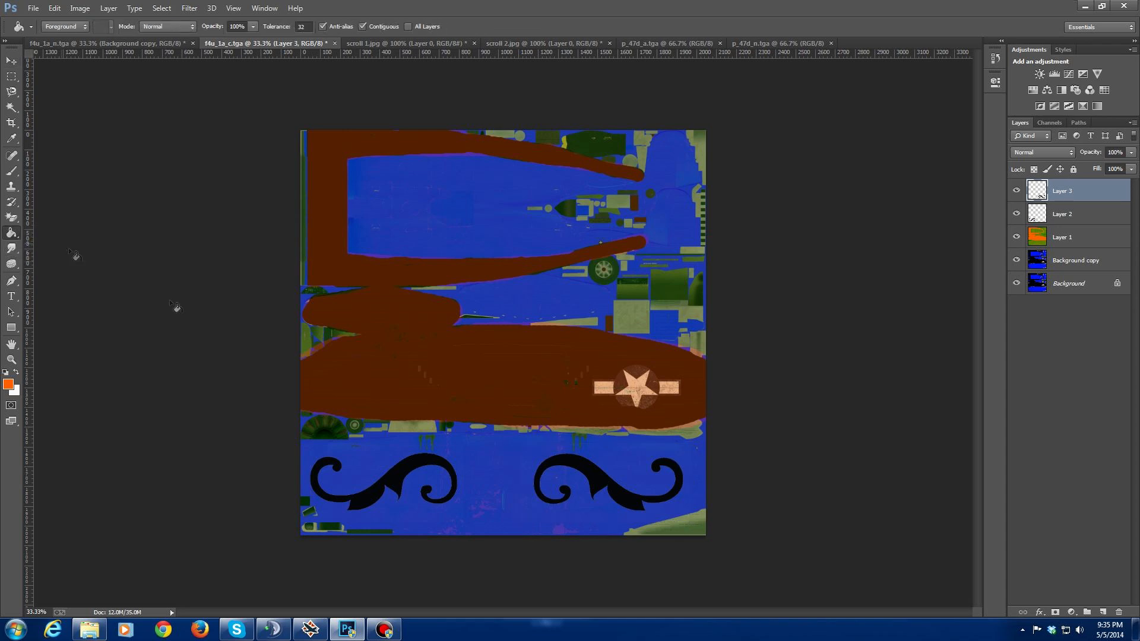
pyautogui.click(394, 483)
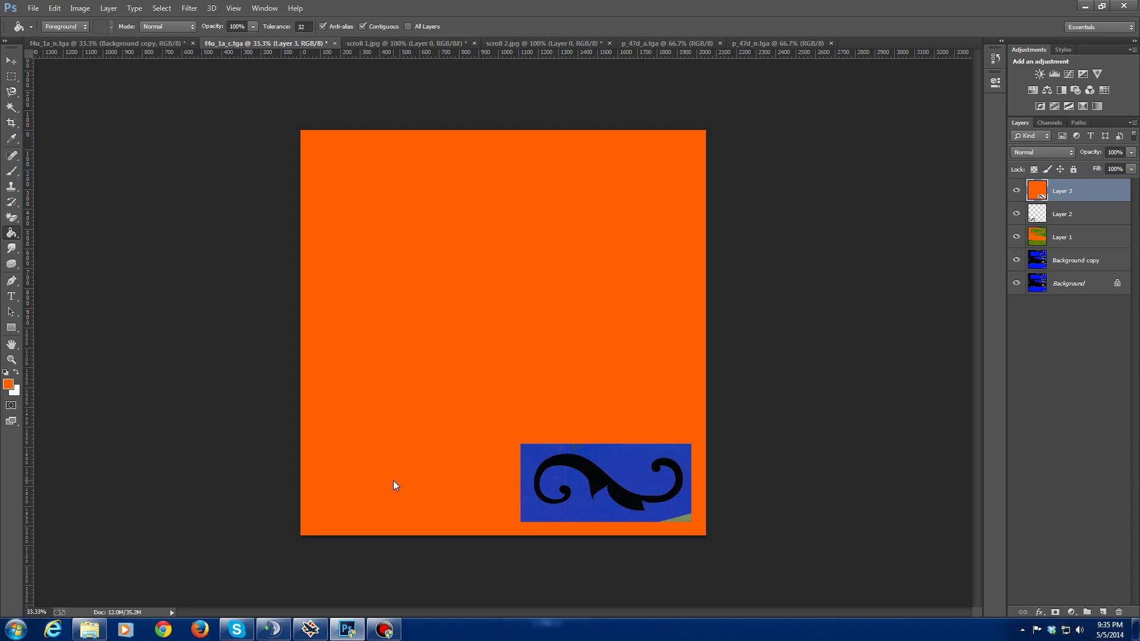
pyautogui.hotkey('ctrl', 'z')
pyautogui.click(11, 62)
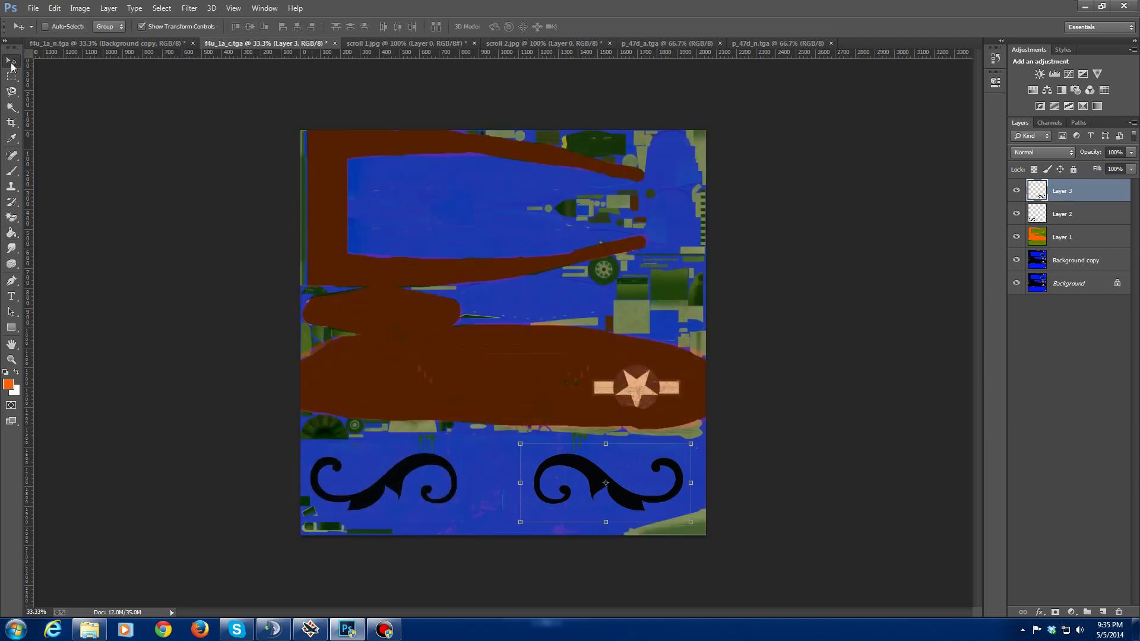
# Step: Fill the left scroll on Layer 2 and the right scroll on Layer 3 with orange using the Paint Bucket
pyautogui.click(1083, 213)
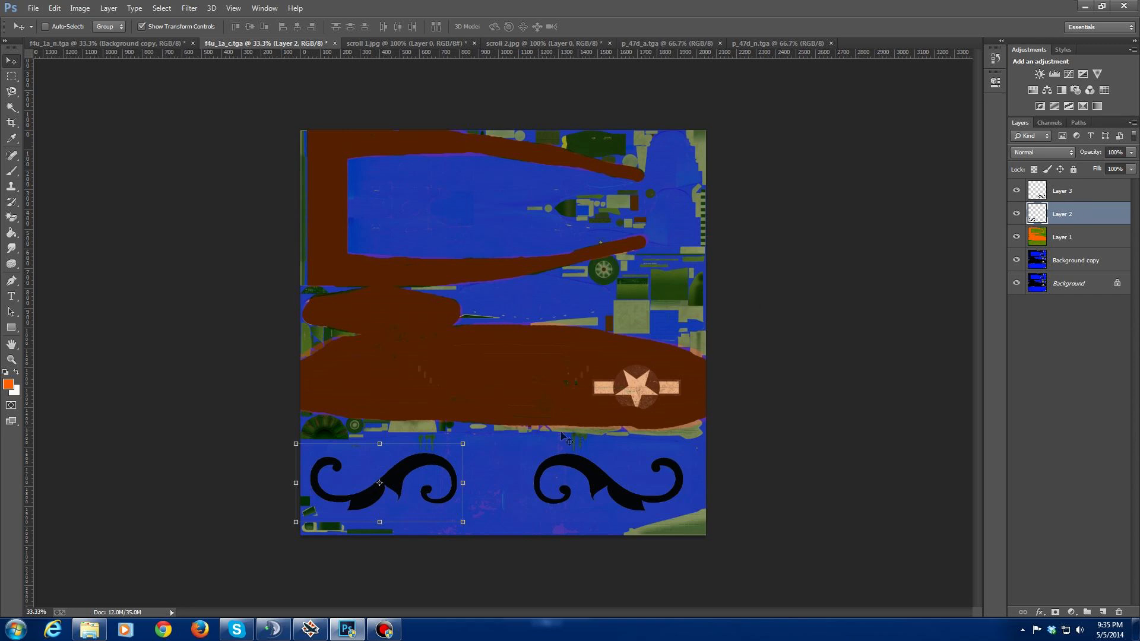
pyautogui.click(12, 77)
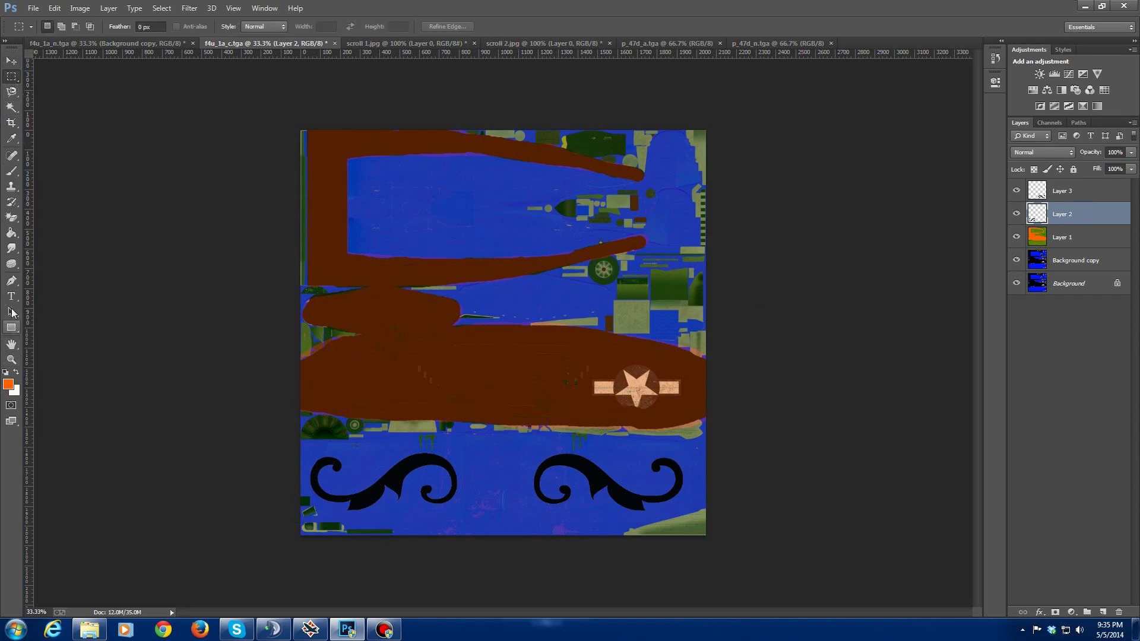
pyautogui.click(11, 232)
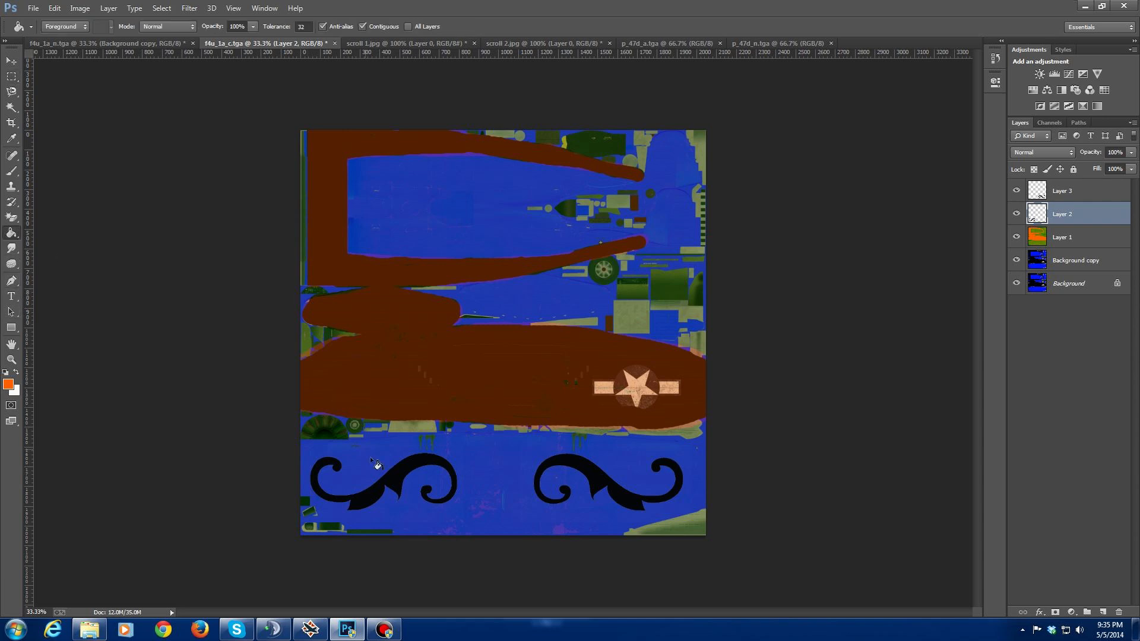
pyautogui.click(396, 484)
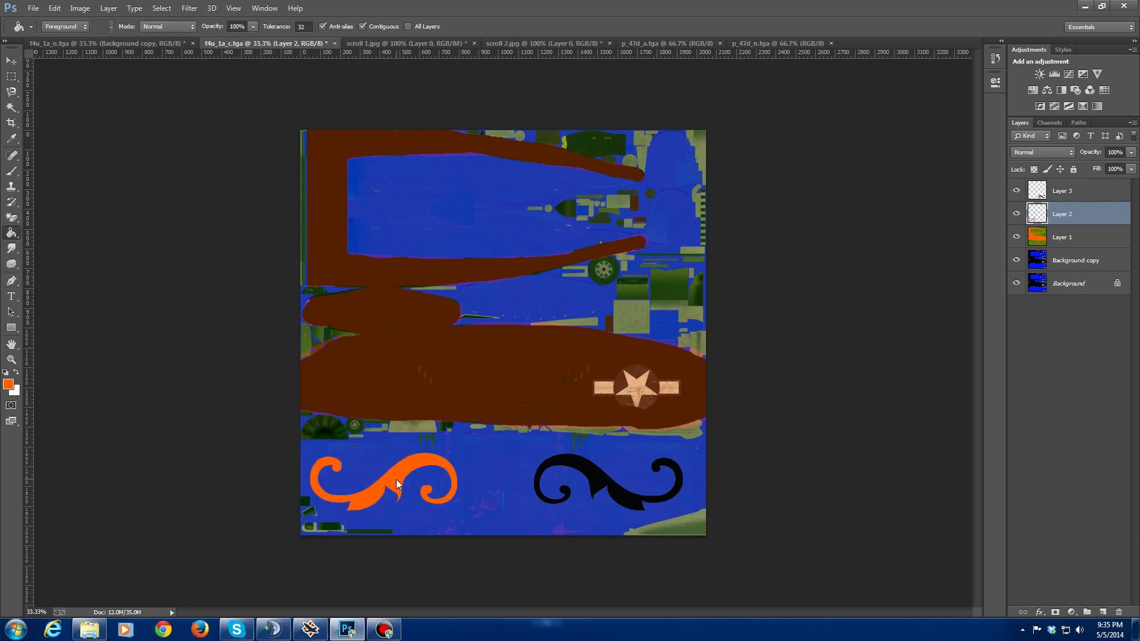
pyautogui.click(600, 484)
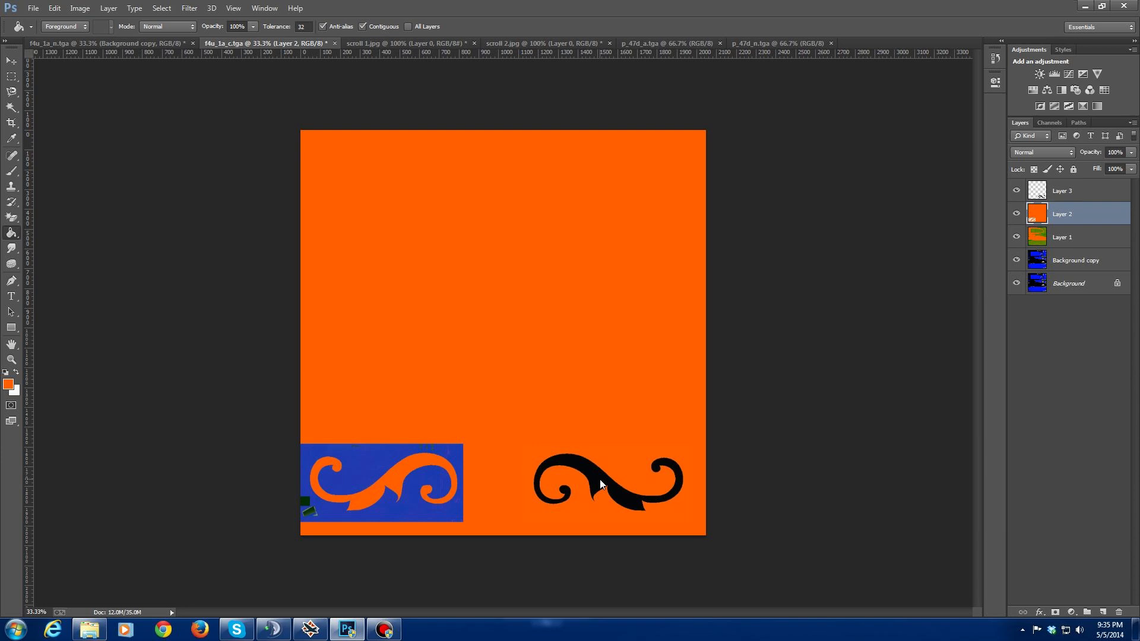
pyautogui.hotkey('ctrl', 'z')
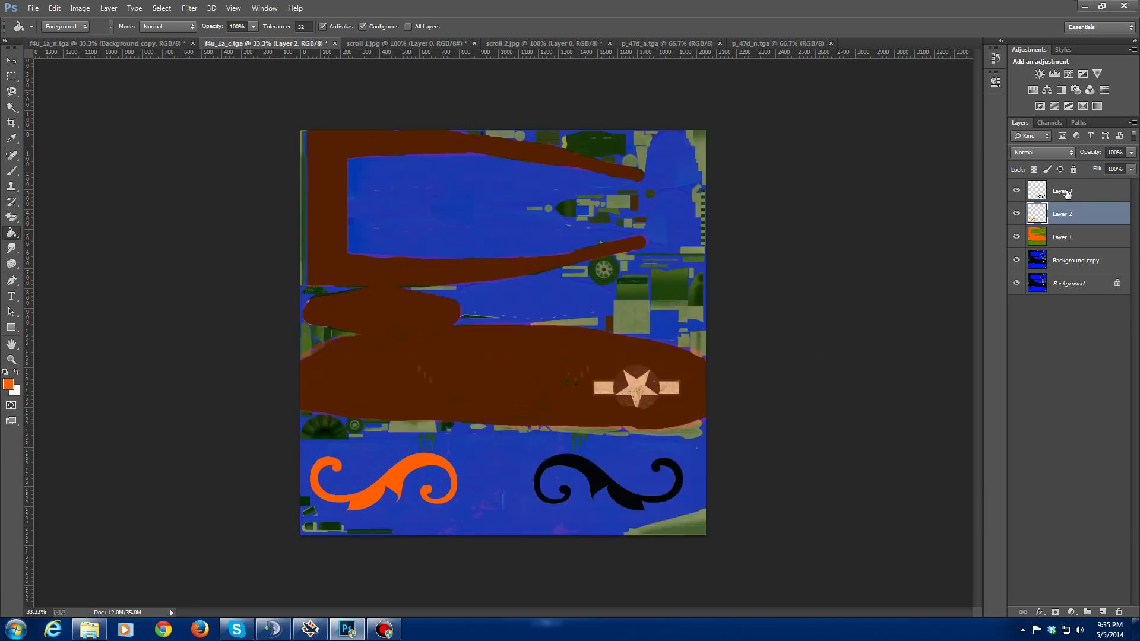
pyautogui.click(1063, 193)
pyautogui.click(594, 478)
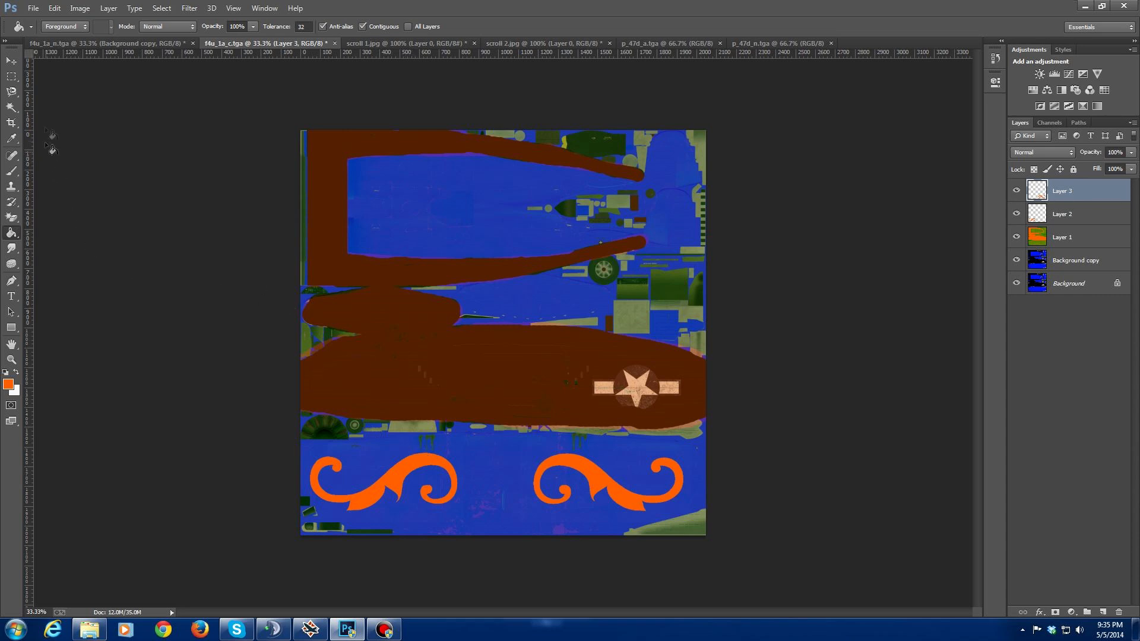
# Step: Duplicate Layer 2 and move the copied scroll up onto the left part of the dark orange fuselage
pyautogui.click(1062, 217)
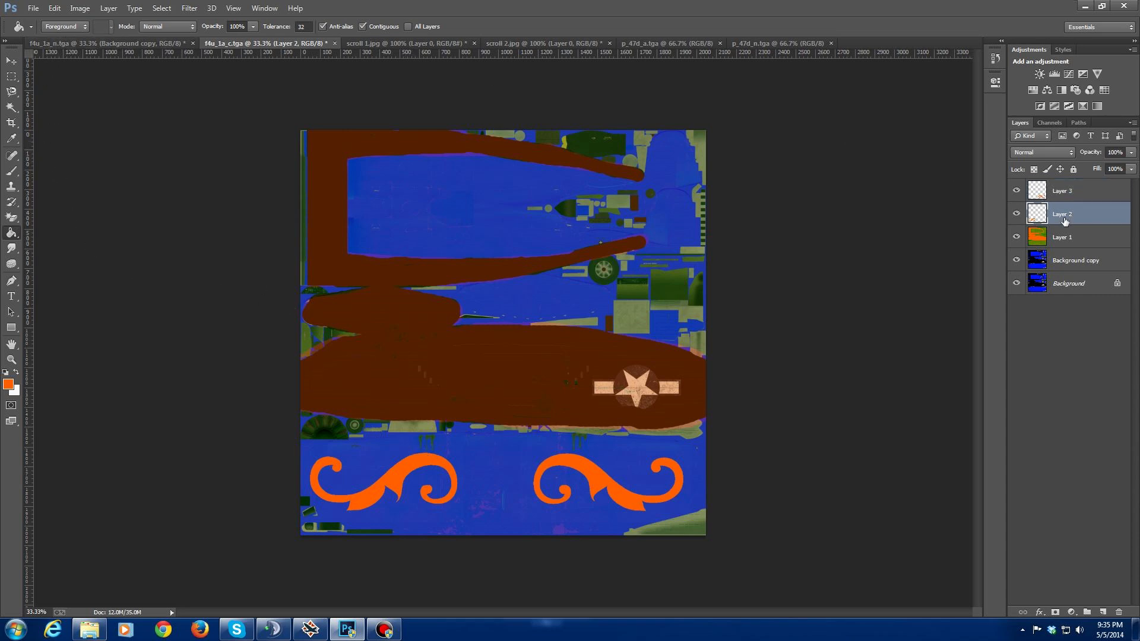
pyautogui.rightClick(1063, 218)
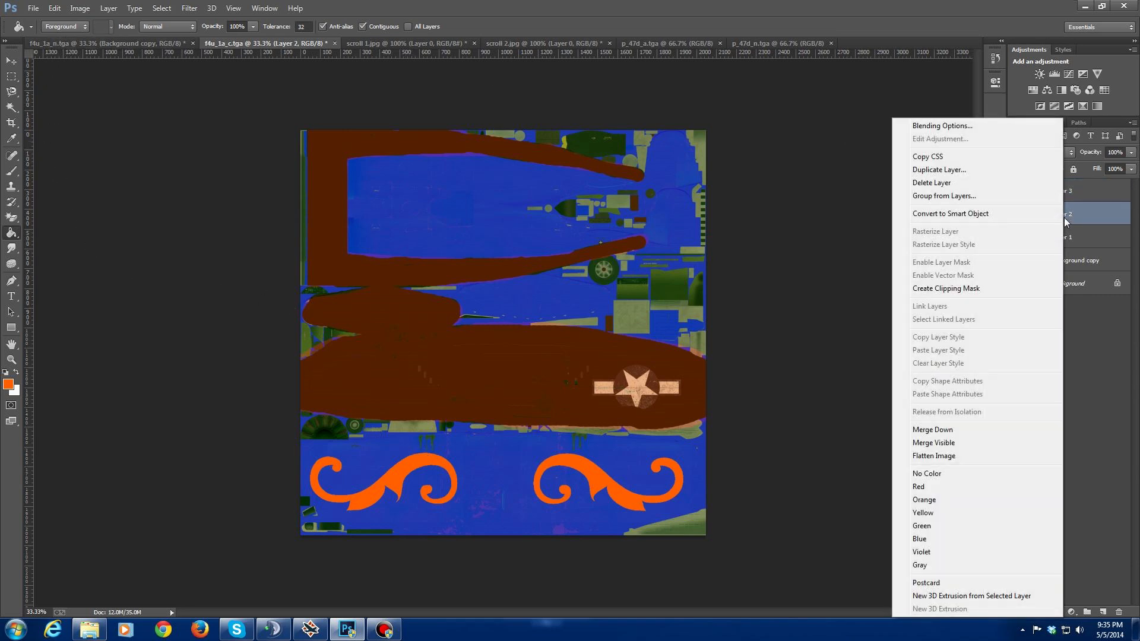
pyautogui.click(962, 172)
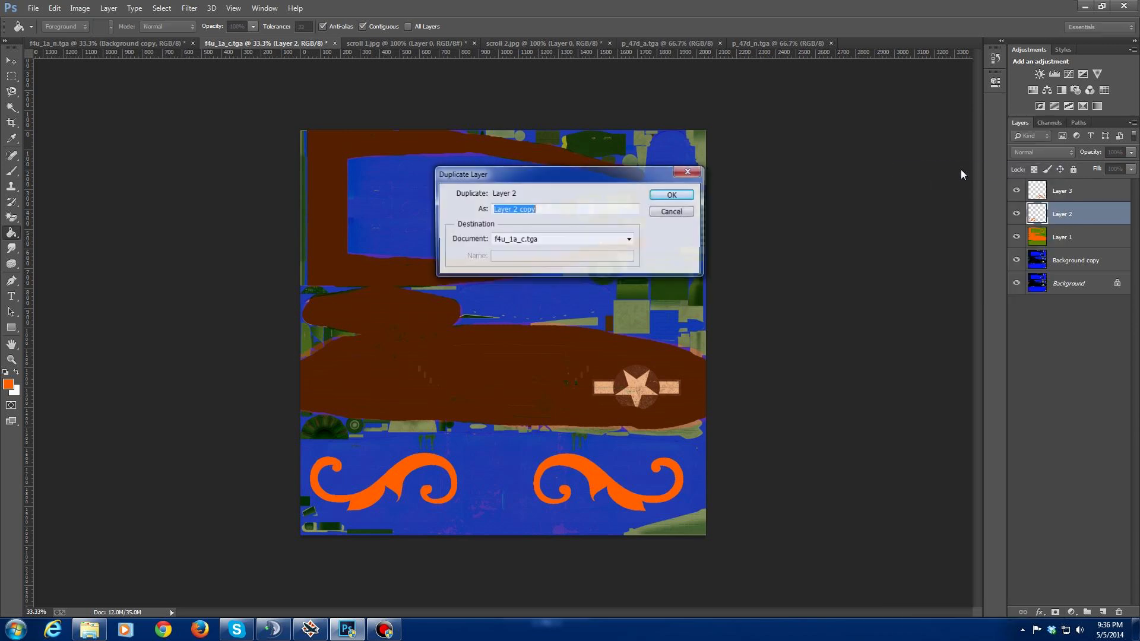
pyautogui.click(677, 196)
pyautogui.press('v')
pyautogui.moveTo(389, 481); pyautogui.dragTo(403, 373)
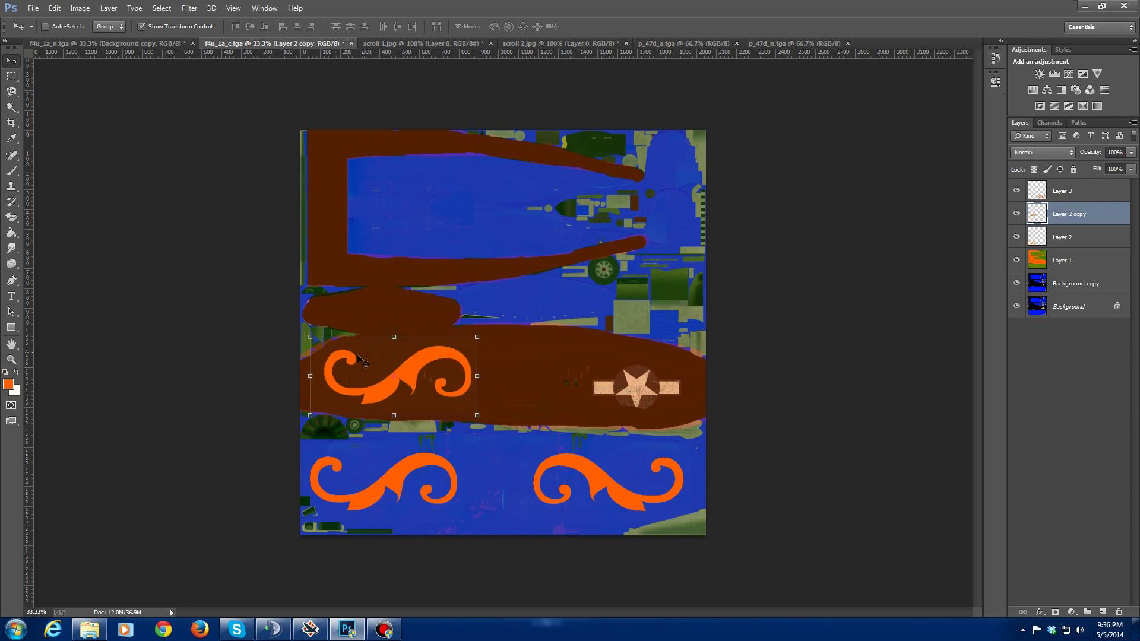
# Step: Erase the faint leftover background around the fuselage scroll on Layer 2 copy with the Magic Eraser
pyautogui.click(13, 79)
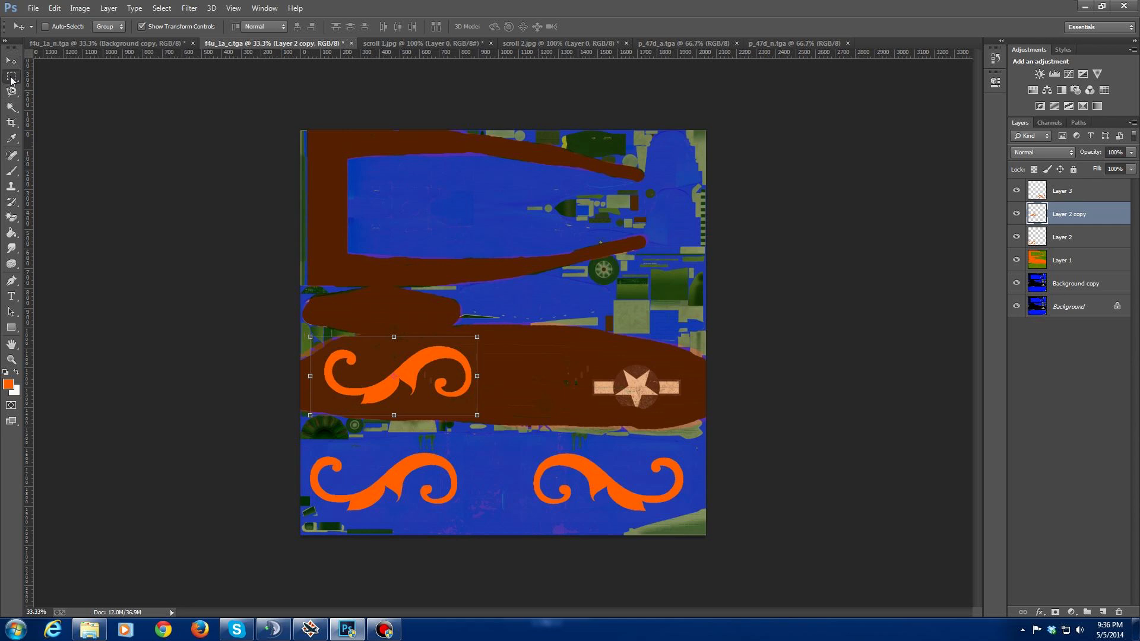
pyautogui.click(12, 217)
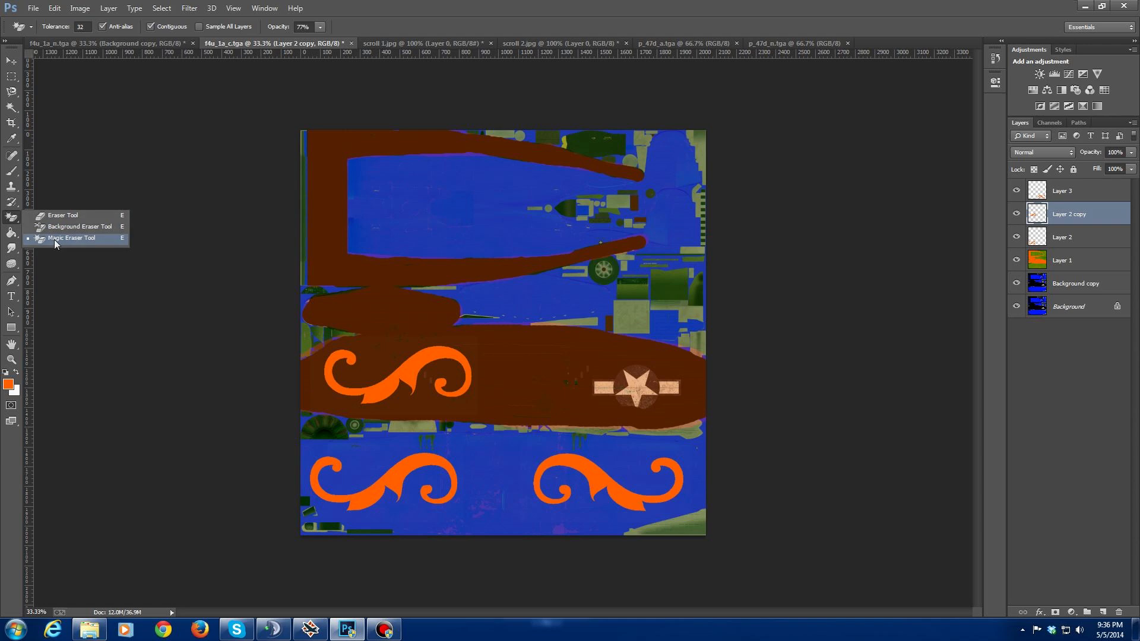
pyautogui.click(55, 239)
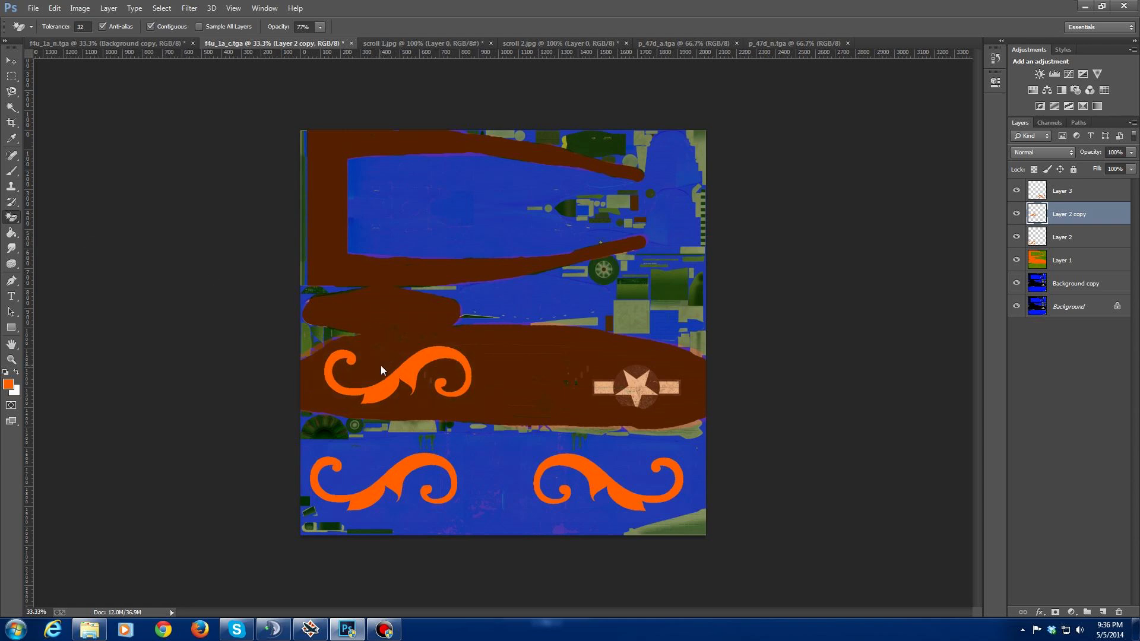
pyautogui.click(11, 62)
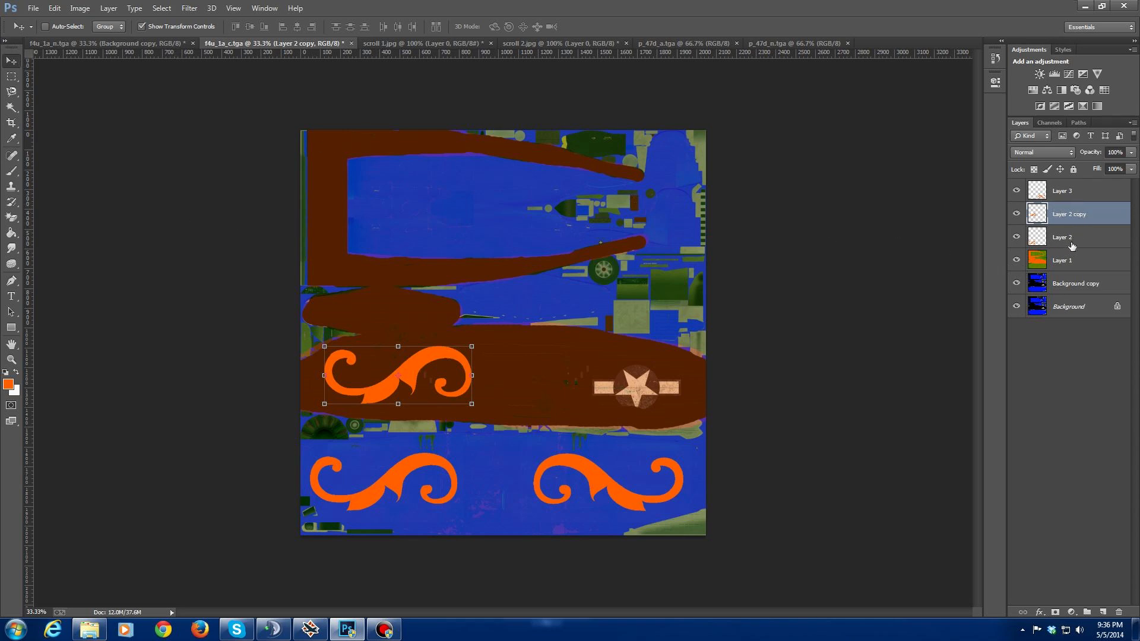
# Step: Duplicate Layer 3 and move the copied scroll up onto the right part of the fuselage, over the star insignia
pyautogui.click(1074, 192)
pyautogui.rightClick(1074, 192)
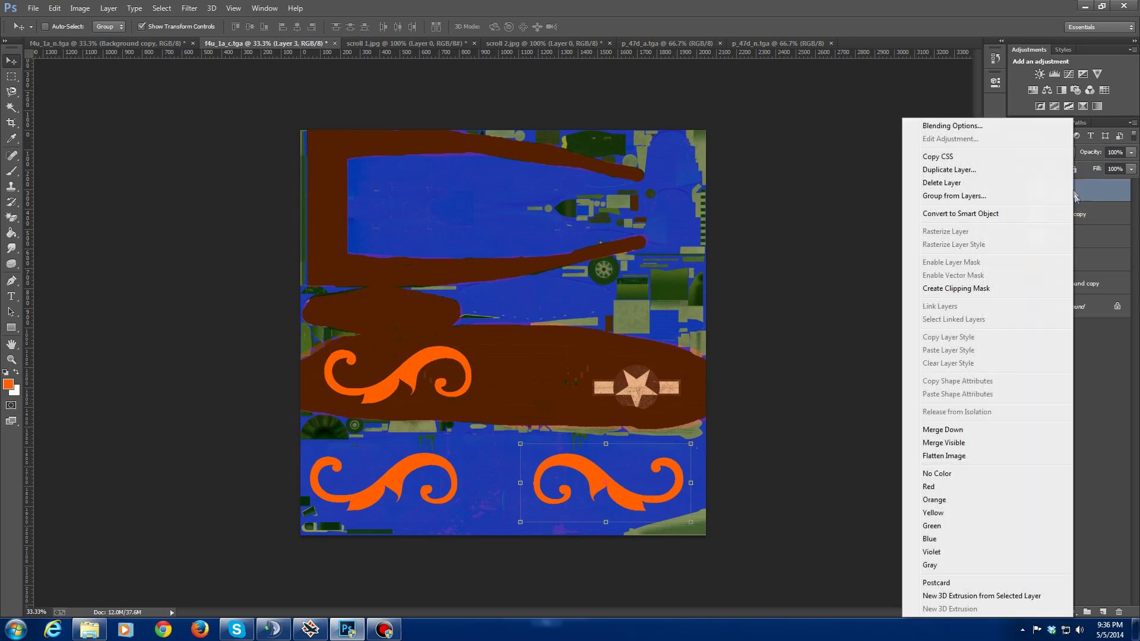
pyautogui.click(985, 171)
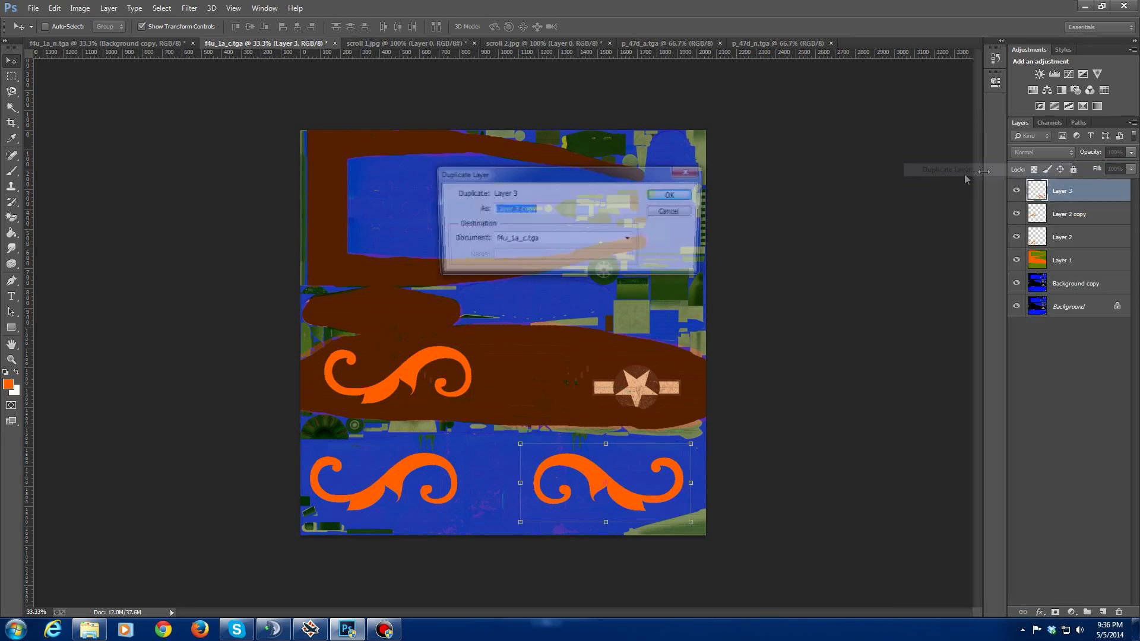
pyautogui.click(672, 195)
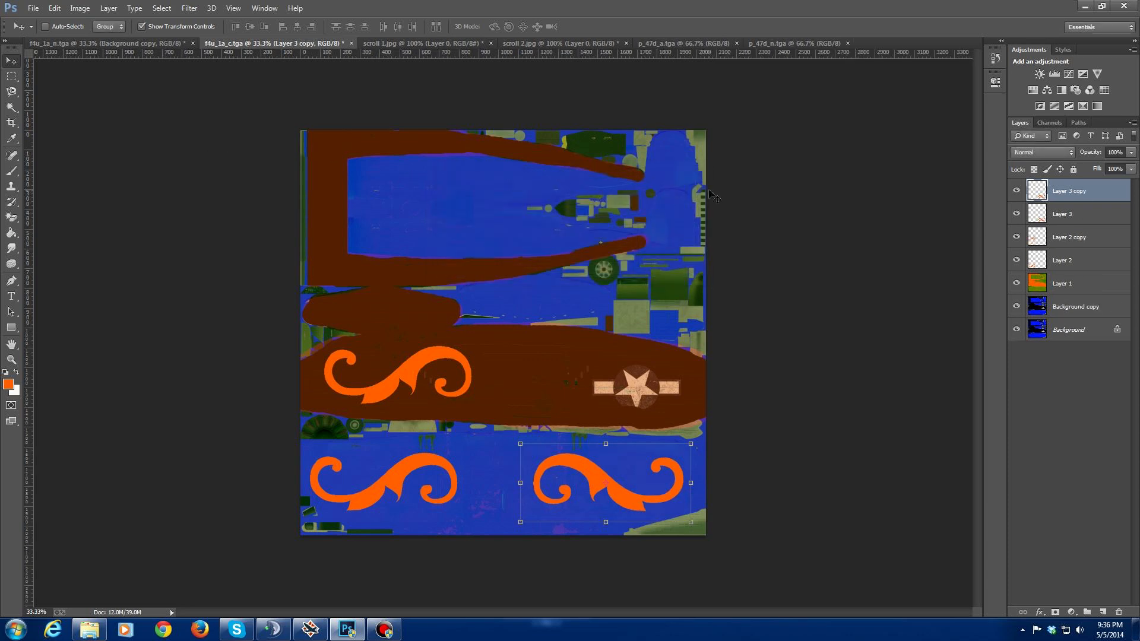
pyautogui.moveTo(620, 499); pyautogui.dragTo(609, 390)
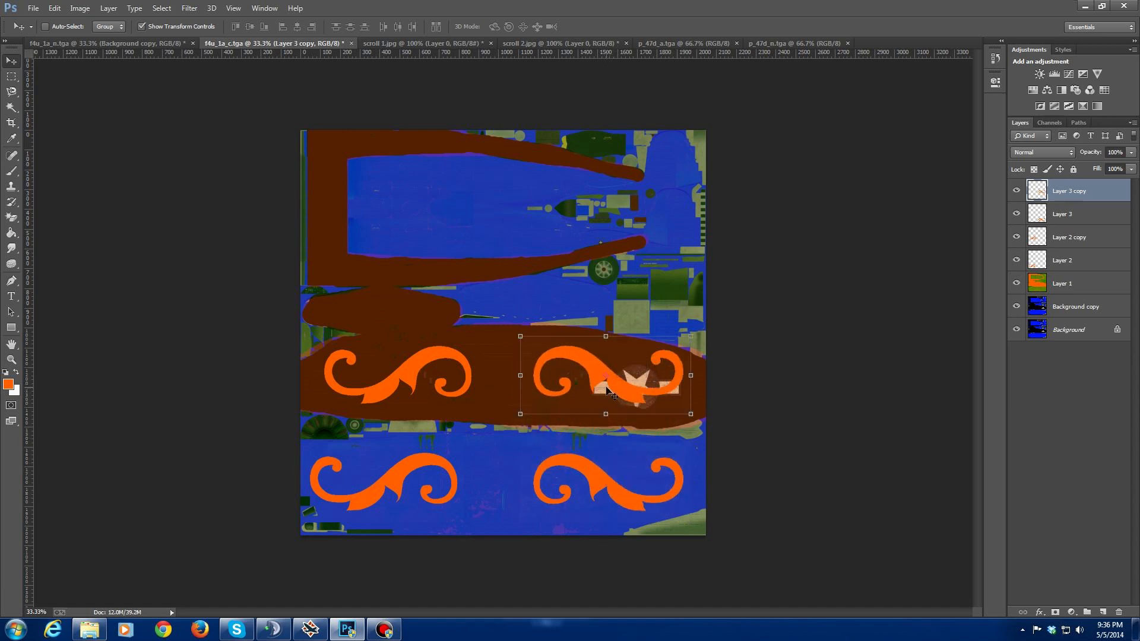
# Step: Nudge the Layer 3 copy scroll slightly down over the fuselage's star insignia and apply the transformation
pyautogui.hotkey('ctrl', 't')
pyautogui.moveTo(605, 380); pyautogui.dragTo(602, 374)
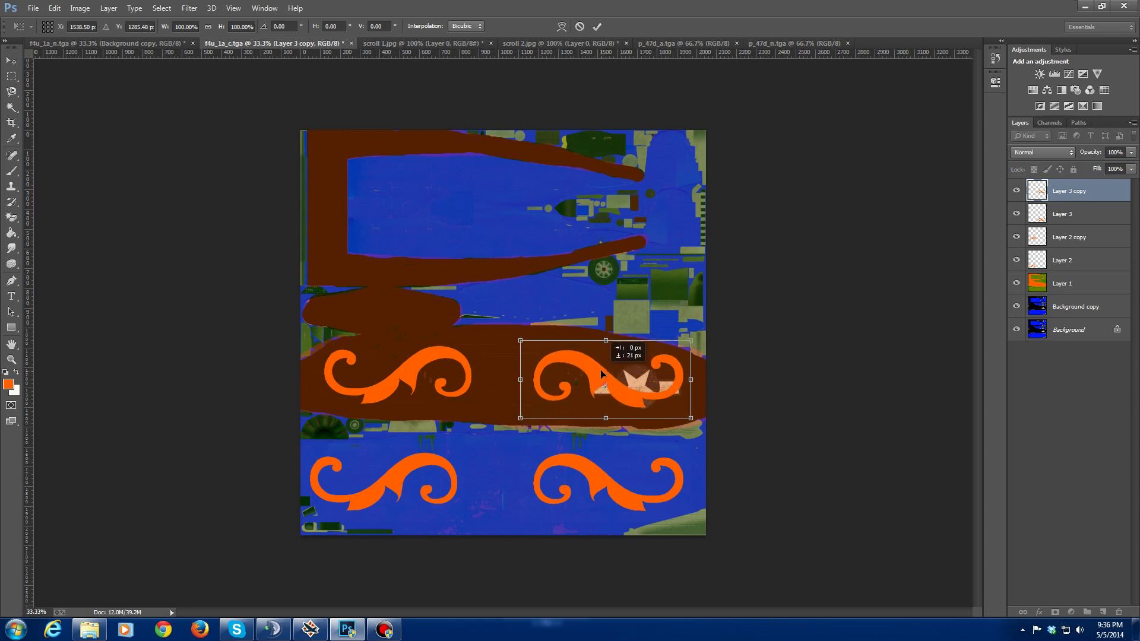
pyautogui.click(11, 60)
pyautogui.click(500, 241)
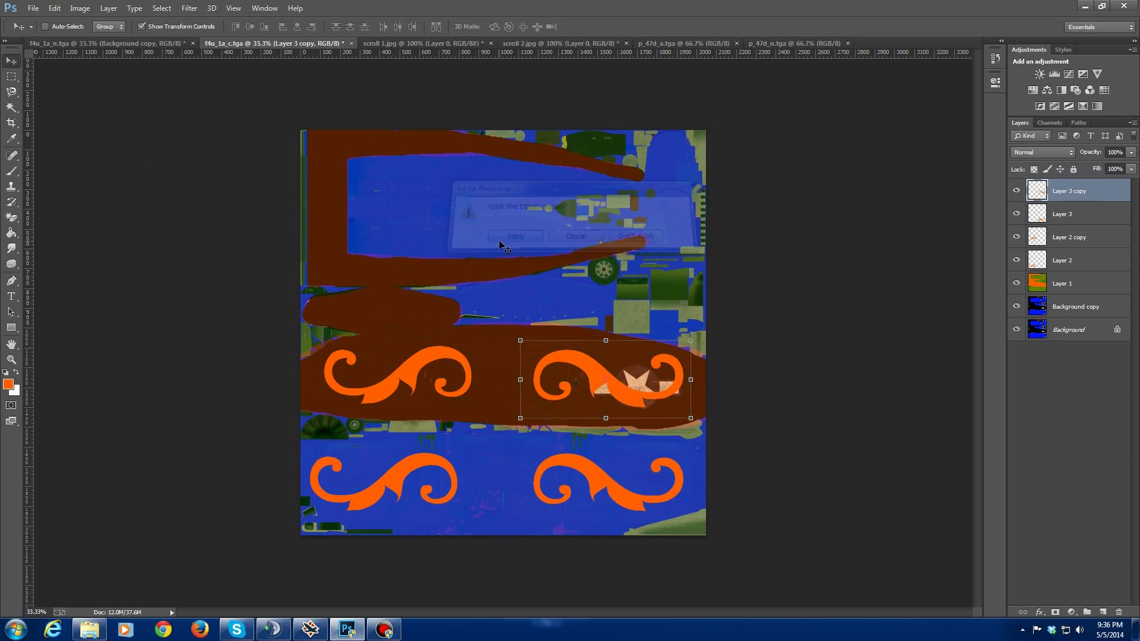
pyautogui.click(11, 217)
pyautogui.click(68, 238)
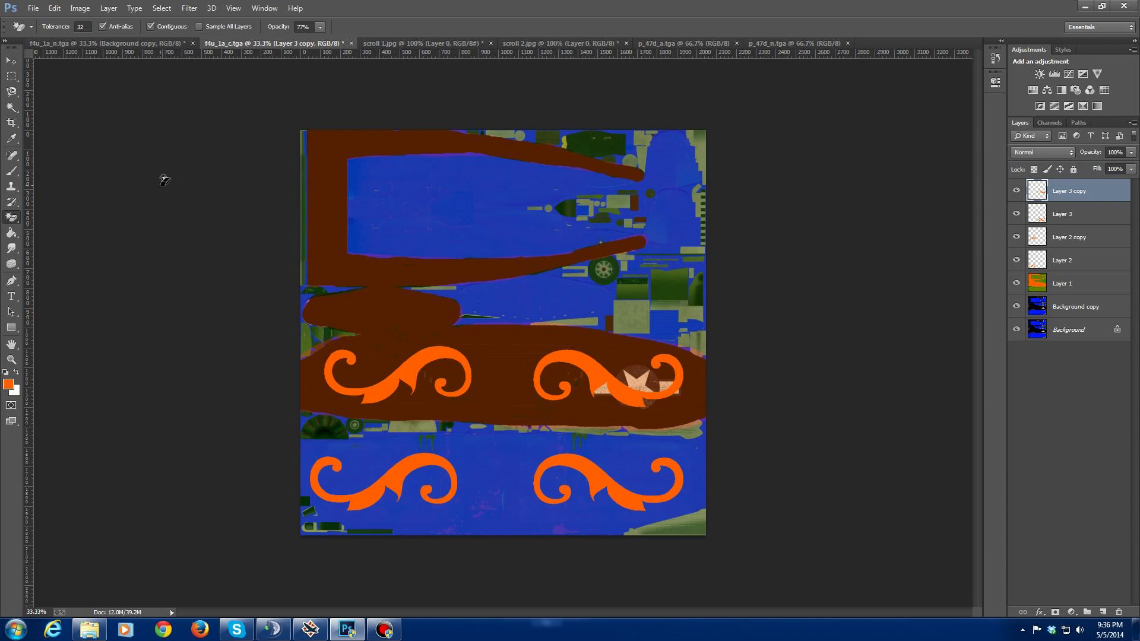
pyautogui.click(10, 66)
# Step: Copy the left half of scroll 2.jpg and paste it into f4u_1a_c.tga as a new layer
pyautogui.click(445, 45)
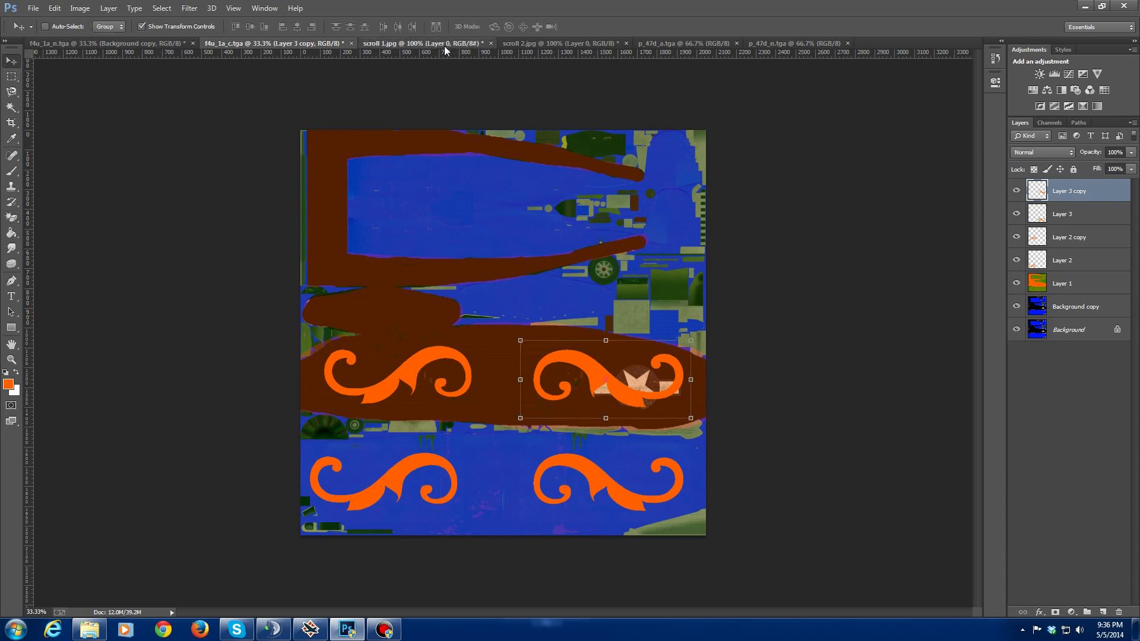
pyautogui.click(554, 47)
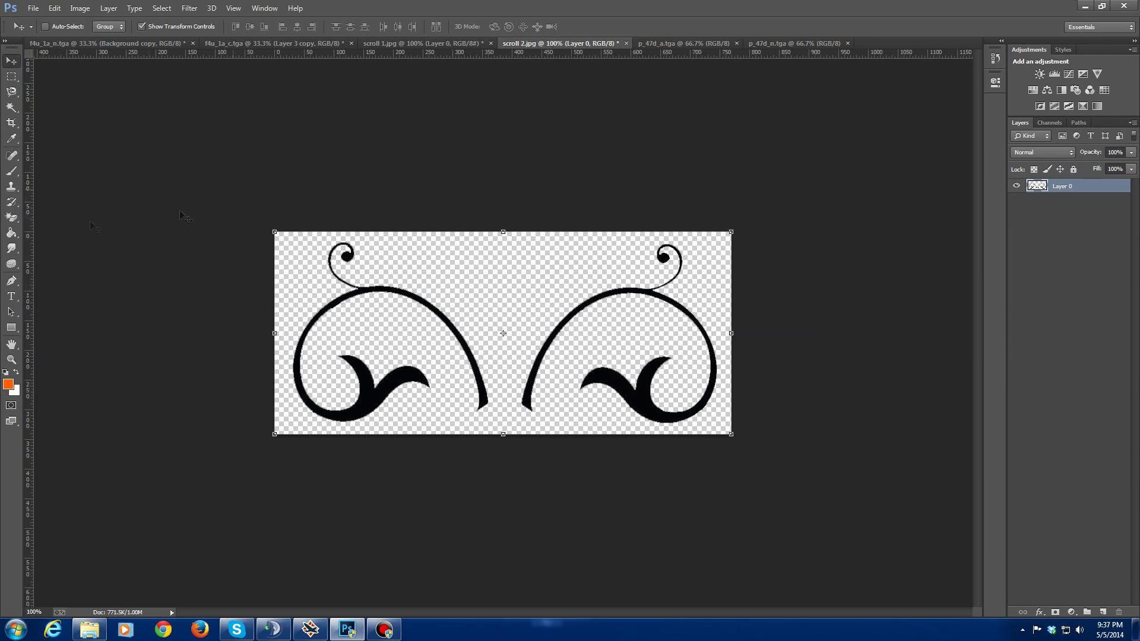
pyautogui.click(11, 76)
pyautogui.moveTo(274, 228); pyautogui.dragTo(504, 435)
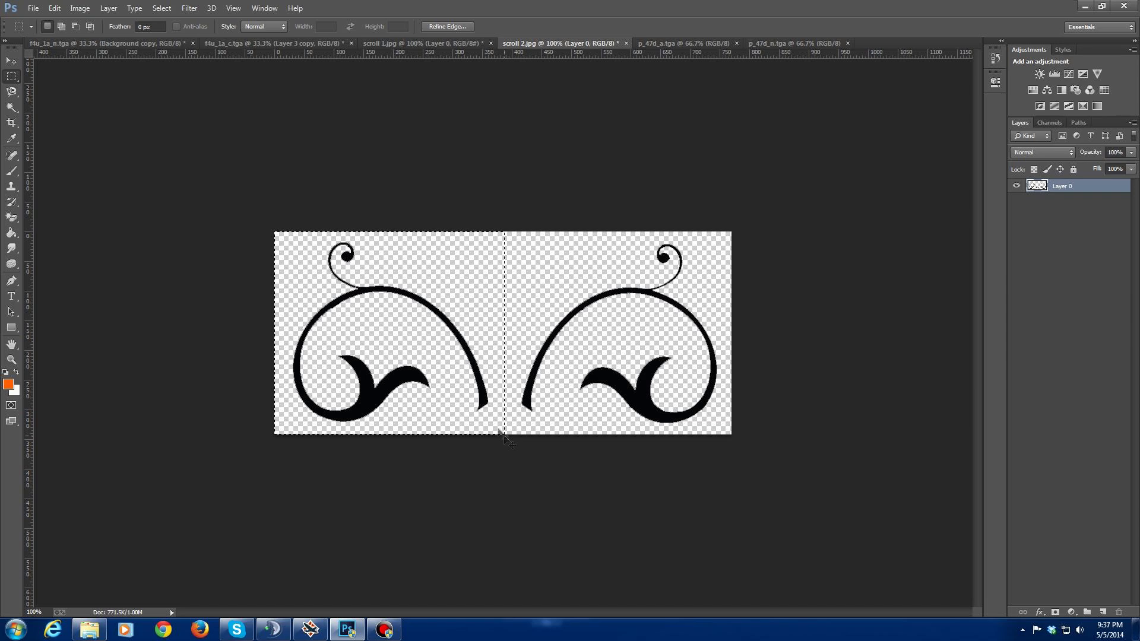
pyautogui.click(109, 42)
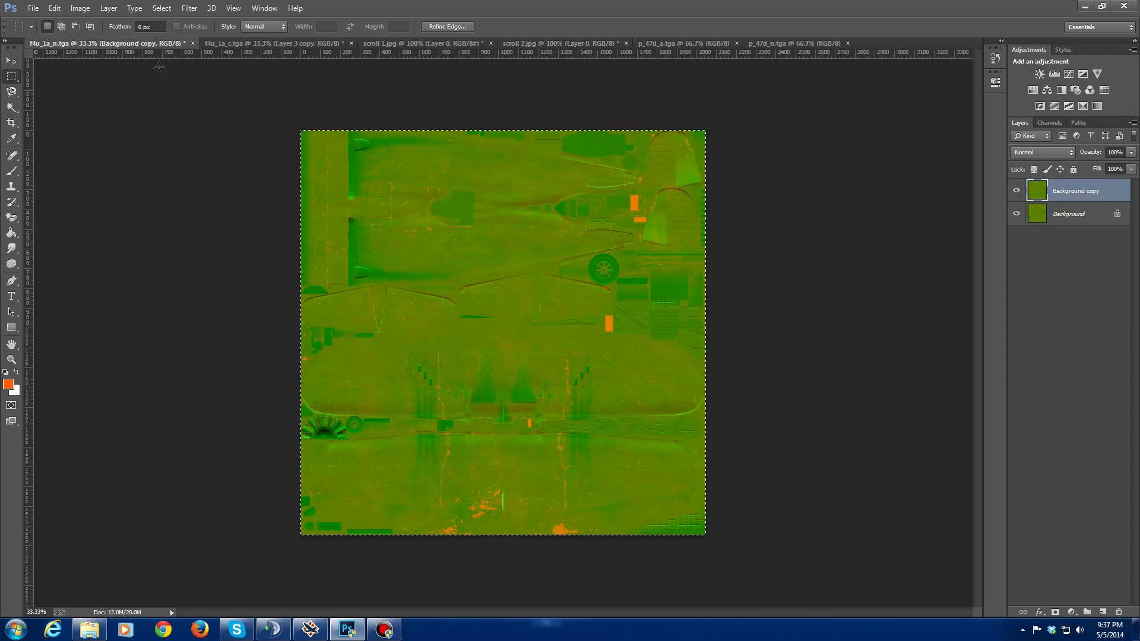
pyautogui.click(274, 44)
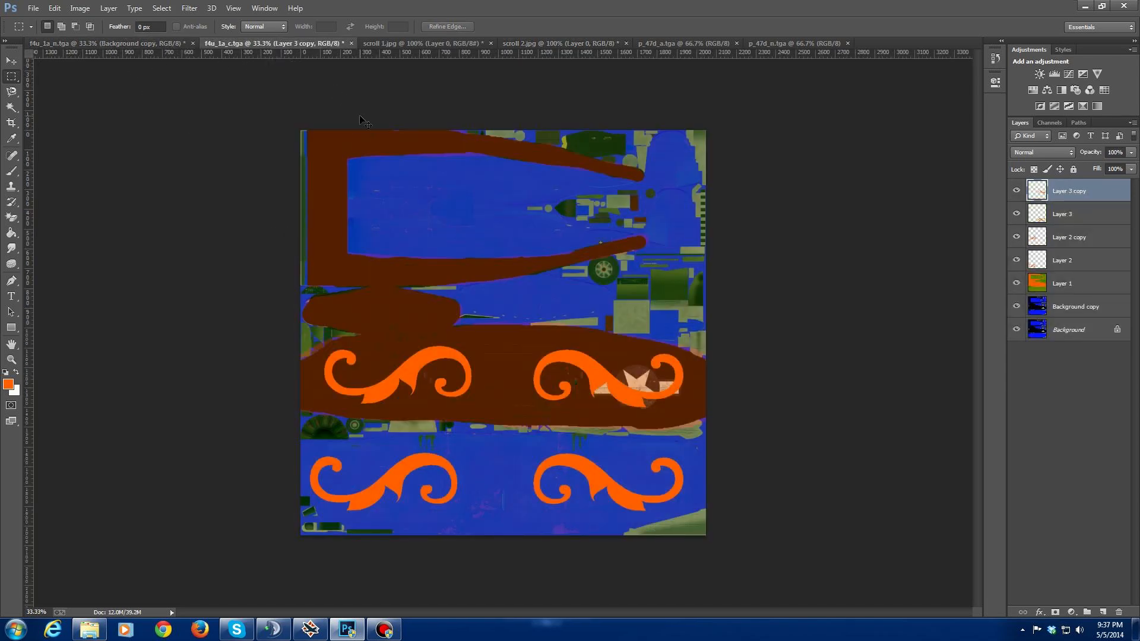
pyautogui.hotkey('ctrl', 'v')
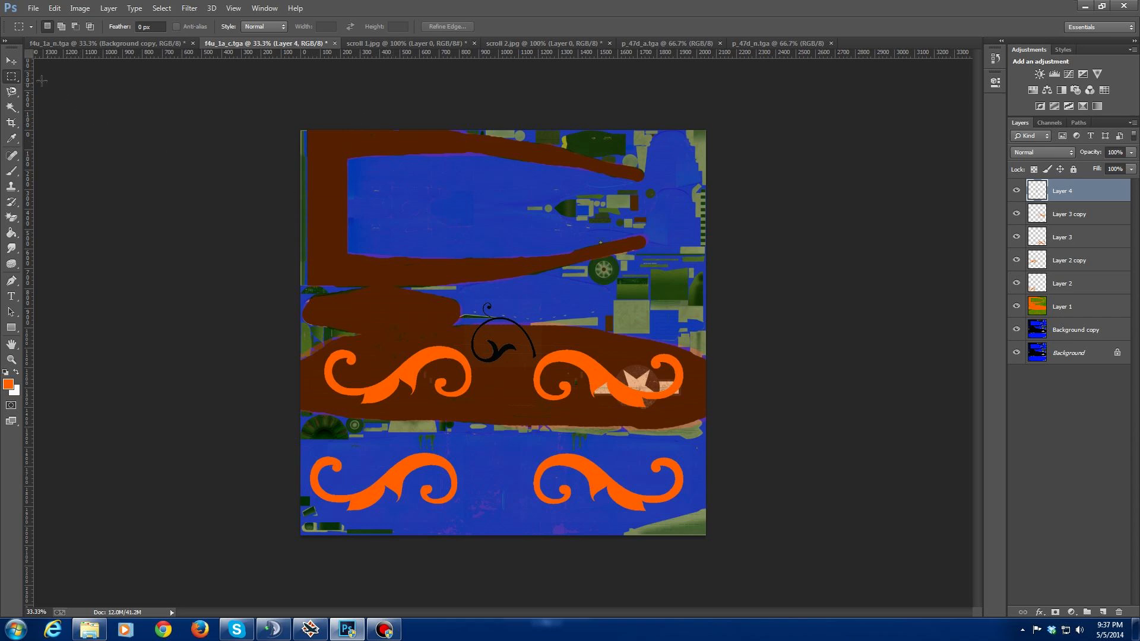
# Step: Rotate the Layer 4 scroll to about -177.33°, widen it to about 256%, and place it along the upper edge of the blue wing
pyautogui.click(12, 63)
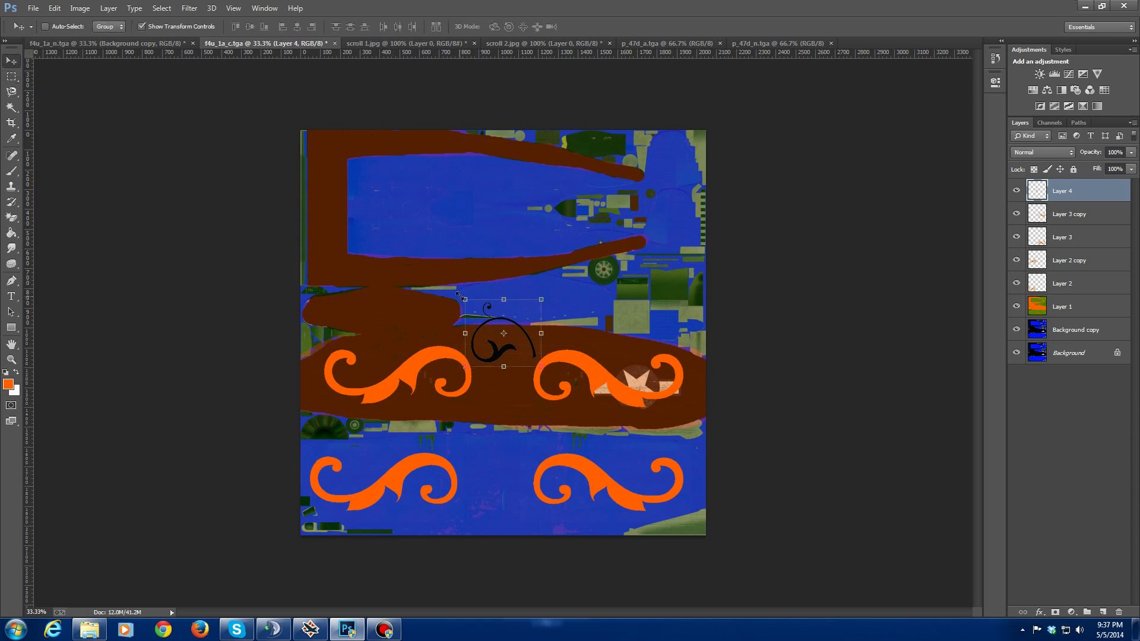
pyautogui.hotkey('ctrl', 't')
pyautogui.moveTo(460, 289); pyautogui.dragTo(434, 195)
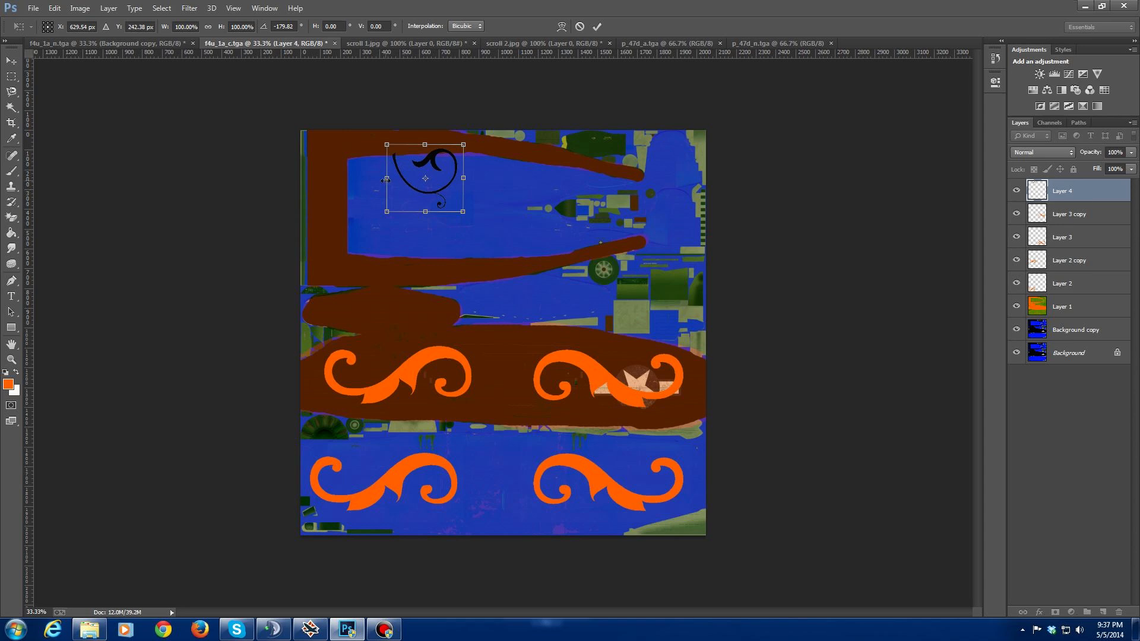
pyautogui.moveTo(383, 179); pyautogui.dragTo(346, 179)
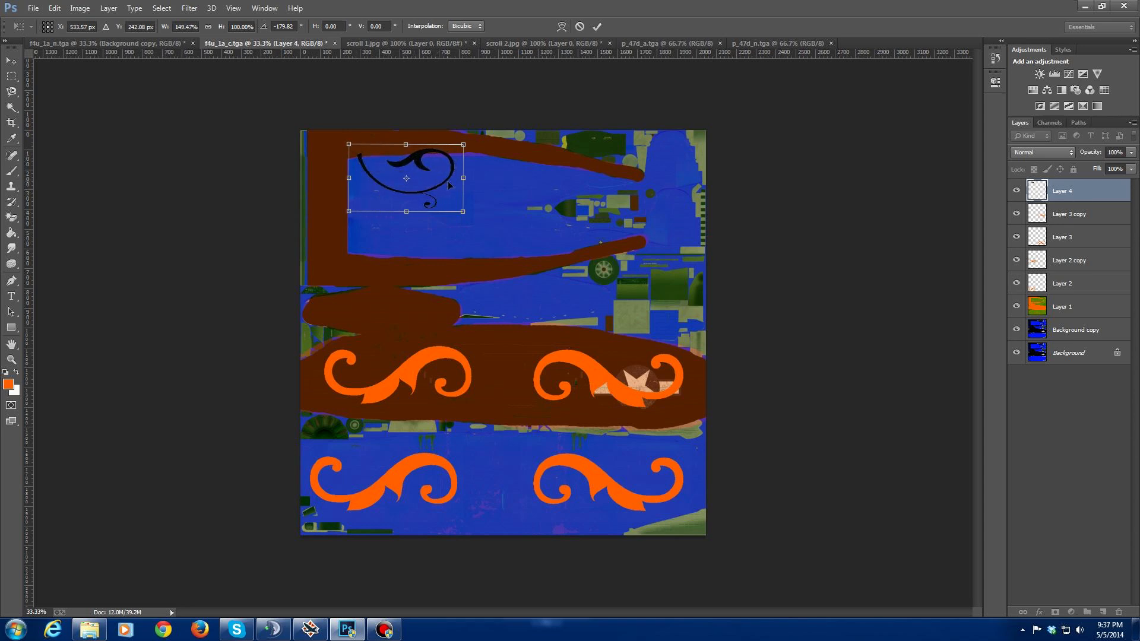
pyautogui.moveTo(463, 178); pyautogui.dragTo(487, 189)
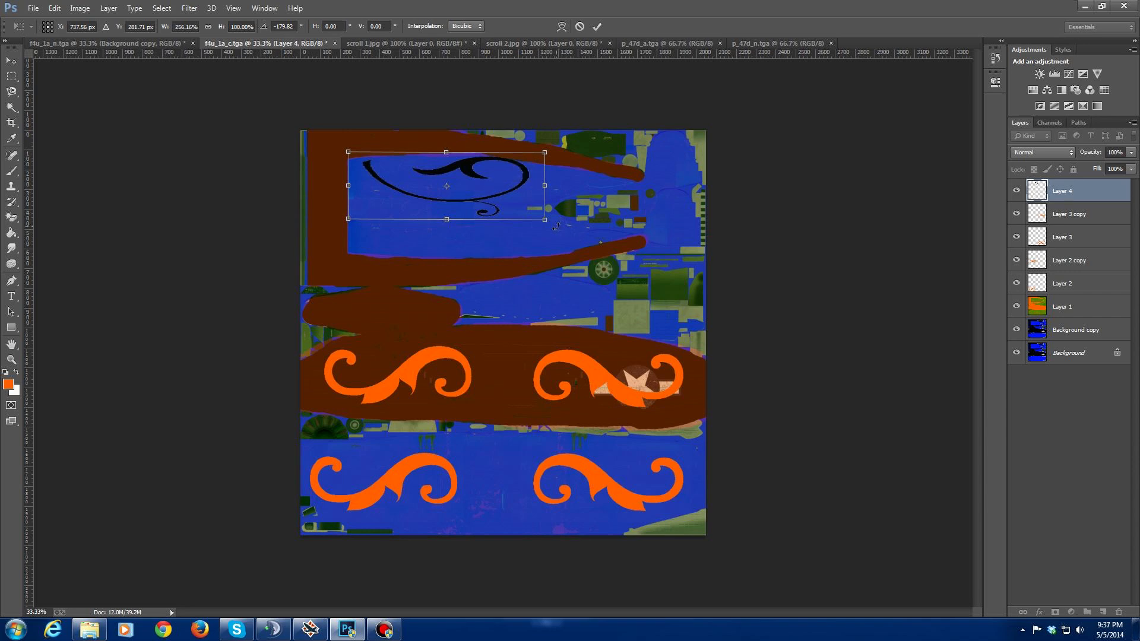
pyautogui.moveTo(556, 223); pyautogui.dragTo(554, 228)
pyautogui.moveTo(423, 188); pyautogui.dragTo(423, 185)
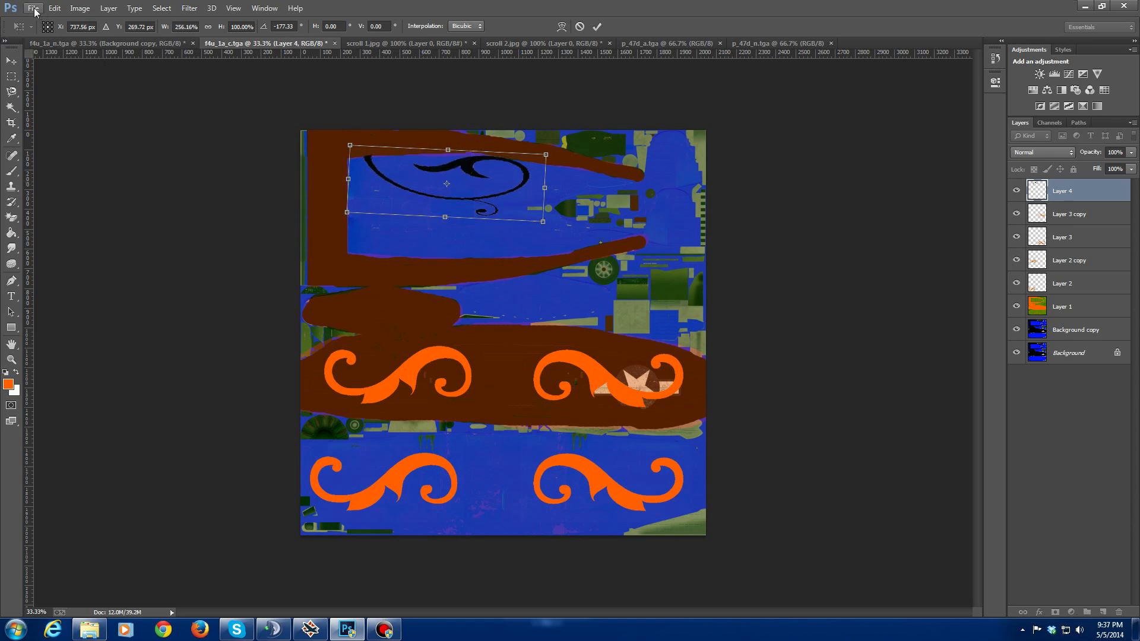
pyautogui.click(12, 61)
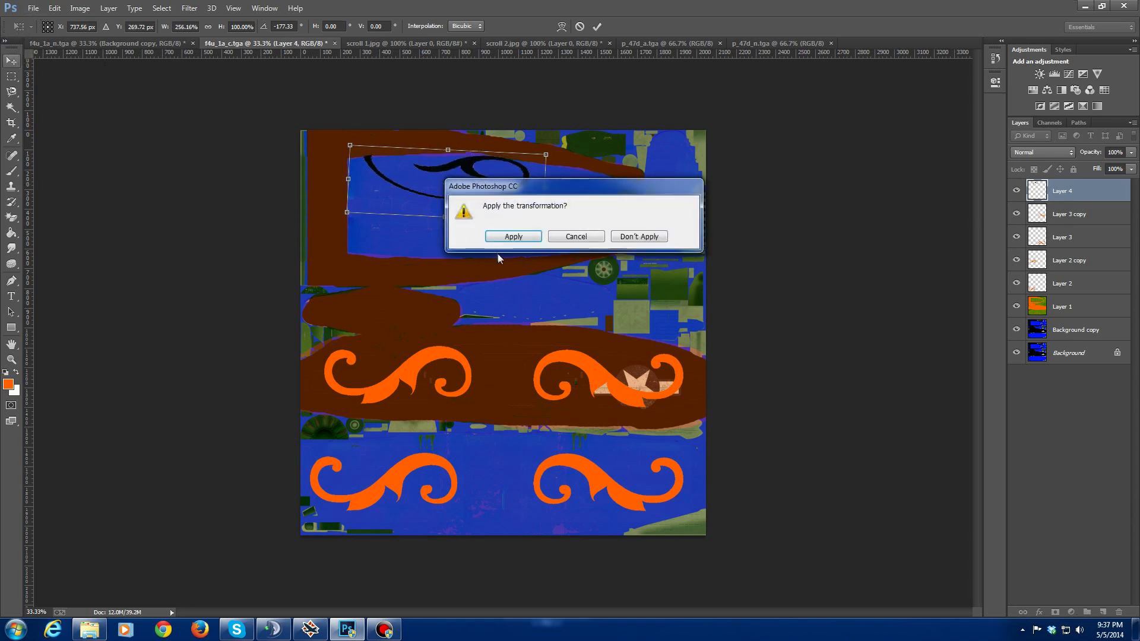
pyautogui.click(513, 236)
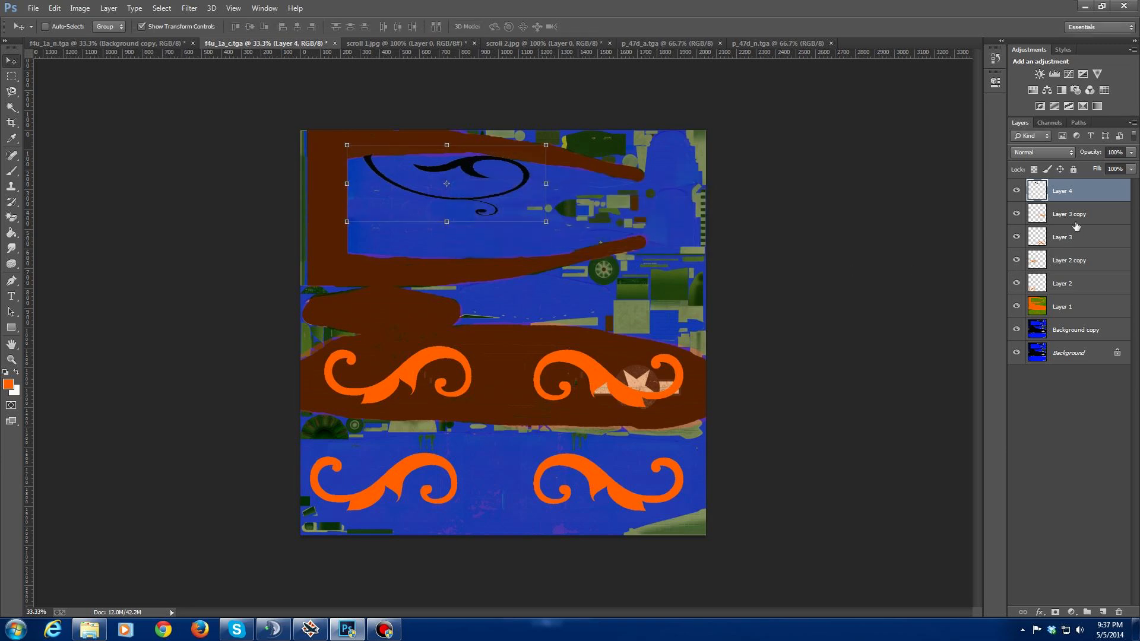
# Step: Copy the right half of scroll 2.jpg and paste it into f4u_1a_c.tga as a new layer
pyautogui.click(460, 43)
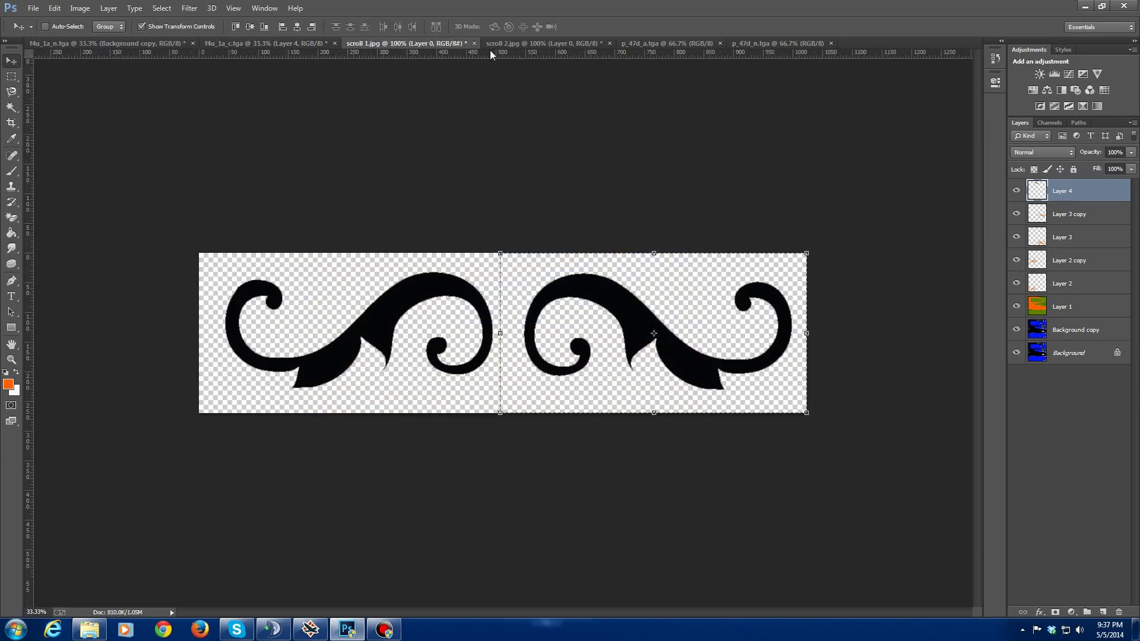
pyautogui.click(561, 43)
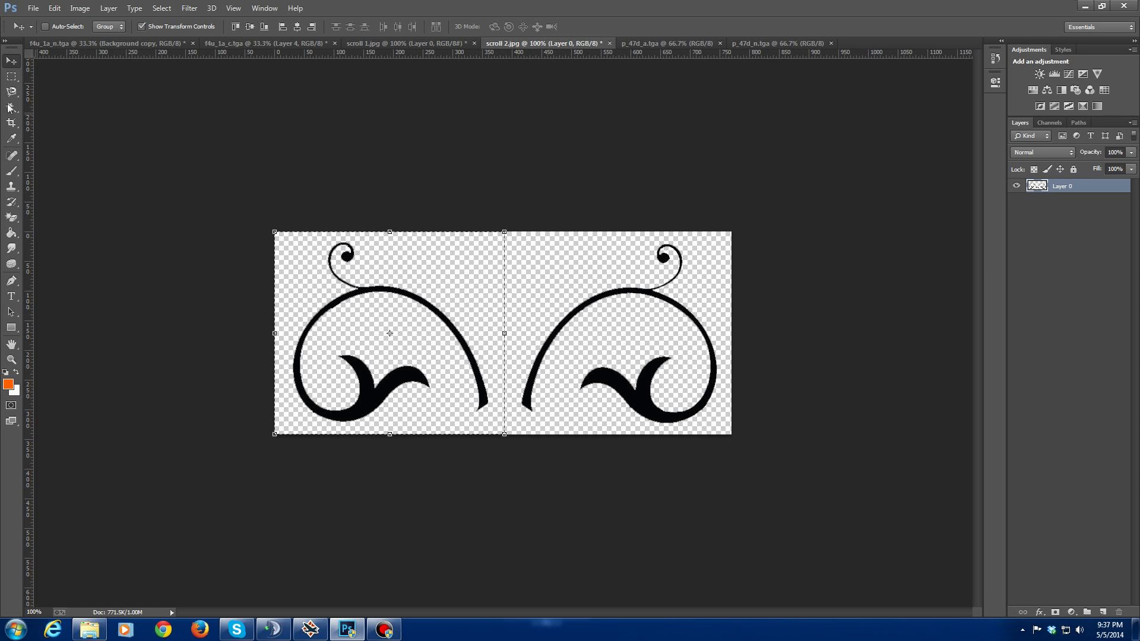
pyautogui.click(9, 77)
pyautogui.moveTo(504, 232); pyautogui.dragTo(756, 451)
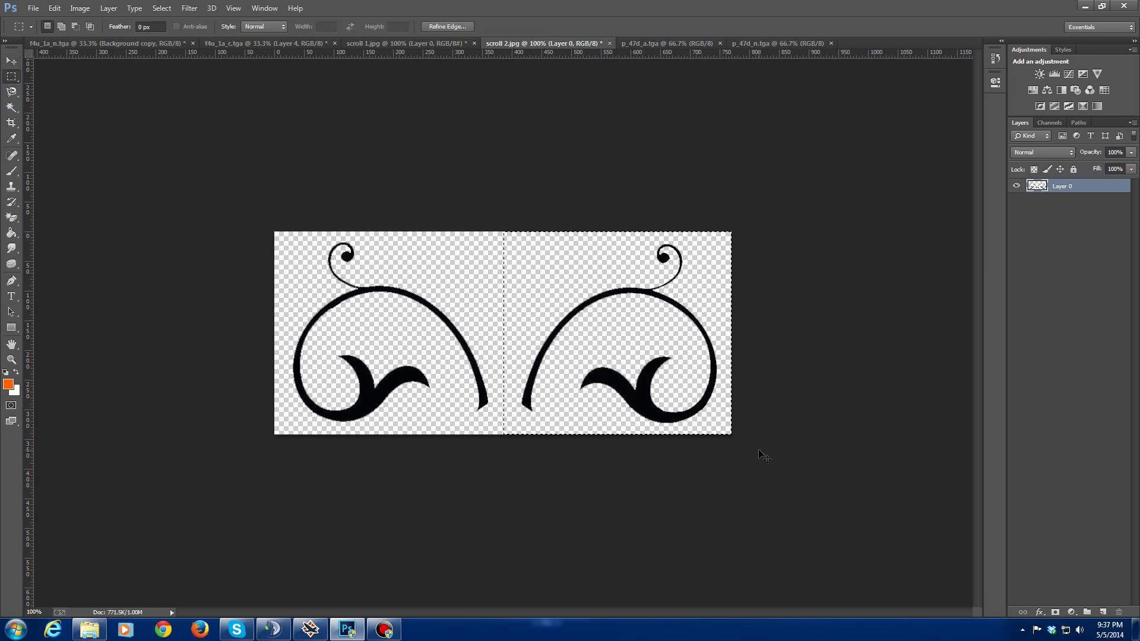
pyautogui.click(124, 43)
pyautogui.click(275, 42)
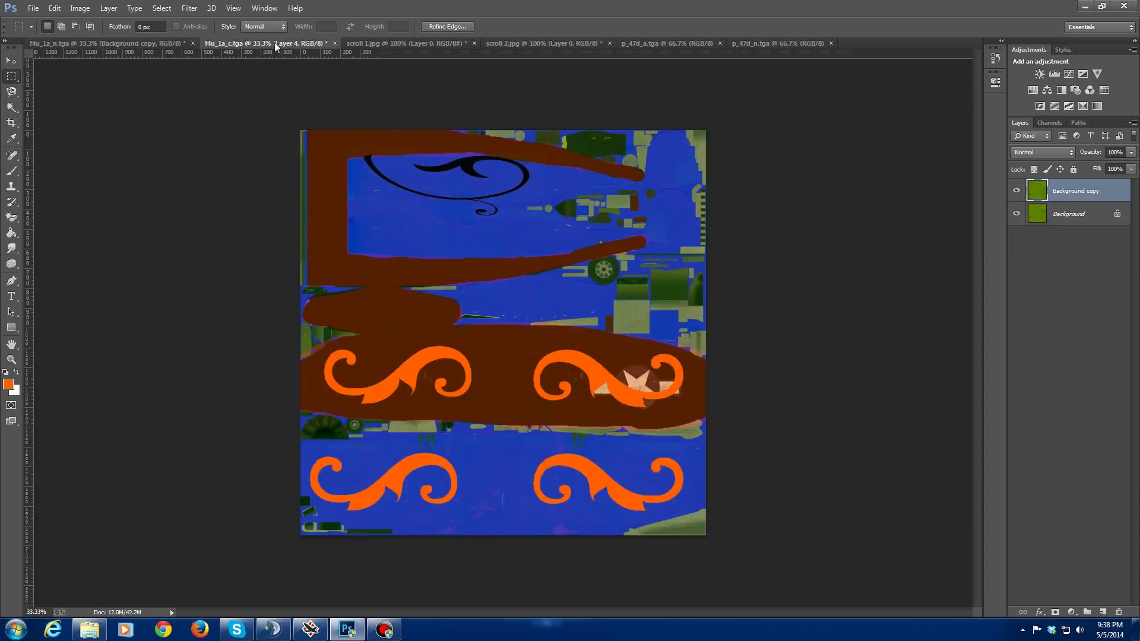
pyautogui.hotkey('ctrl', 'v')
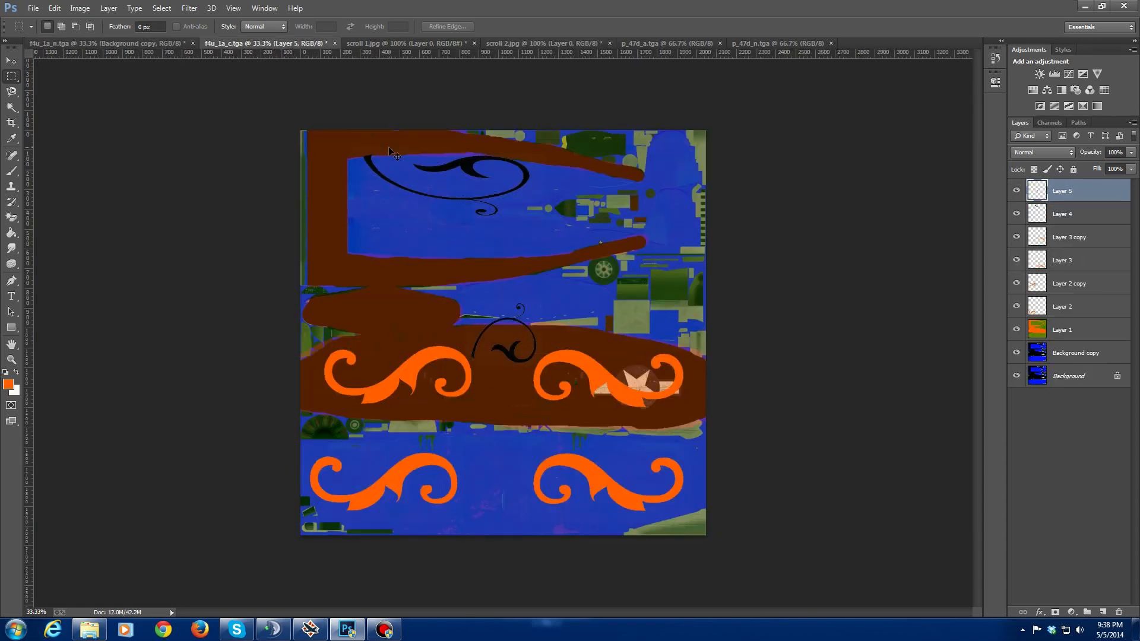
# Step: Place the Layer 5 scroll along the blue wing's lower edge, mirroring the upper one, scaled to about 254% width and 108% height
pyautogui.click(11, 61)
pyautogui.moveTo(484, 328); pyautogui.dragTo(541, 244)
pyautogui.hotkey('ctrl', 't')
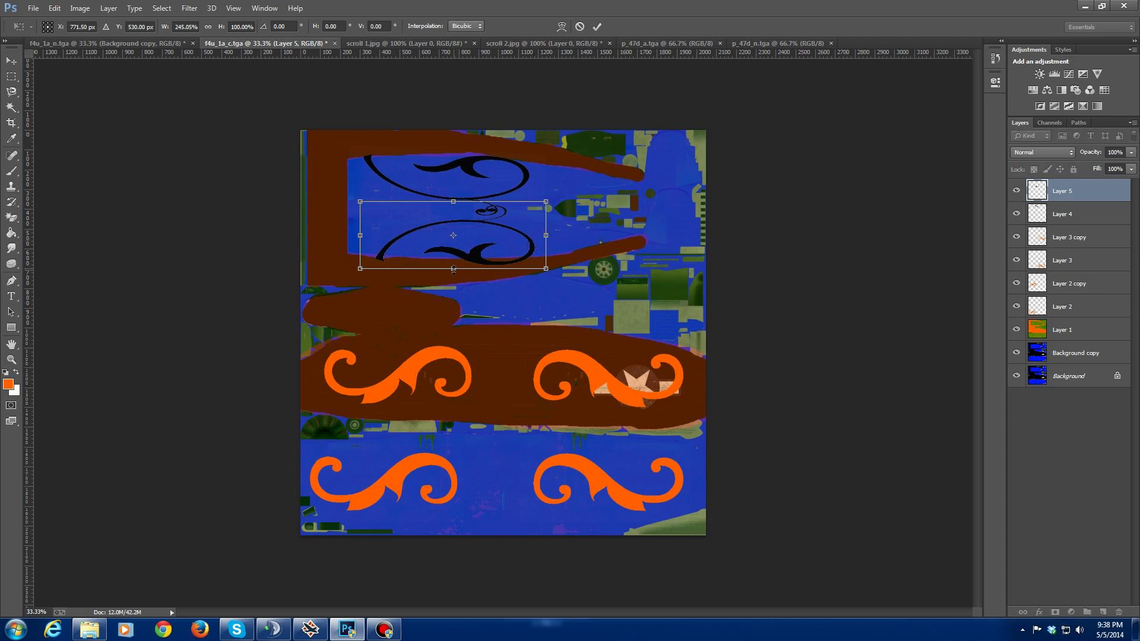
pyautogui.moveTo(450, 266); pyautogui.dragTo(450, 264)
pyautogui.moveTo(453, 201); pyautogui.dragTo(453, 195)
pyautogui.moveTo(415, 237); pyautogui.dragTo(407, 233)
pyautogui.moveTo(540, 234); pyautogui.dragTo(547, 233)
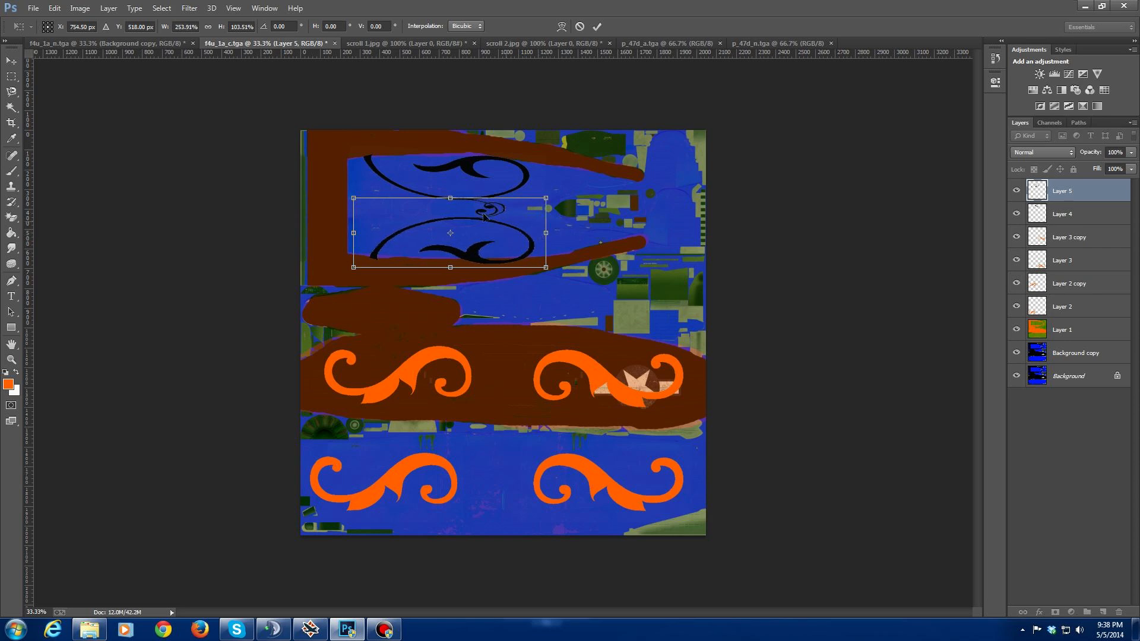
pyautogui.moveTo(452, 198); pyautogui.dragTo(451, 192)
pyautogui.press('v')
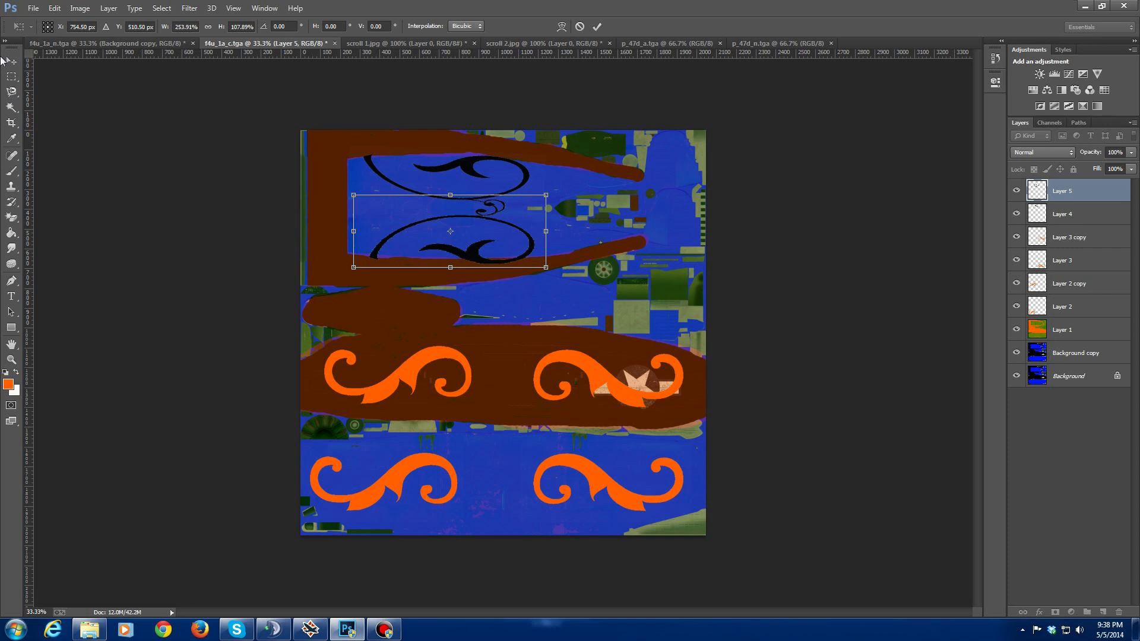
pyautogui.click(515, 236)
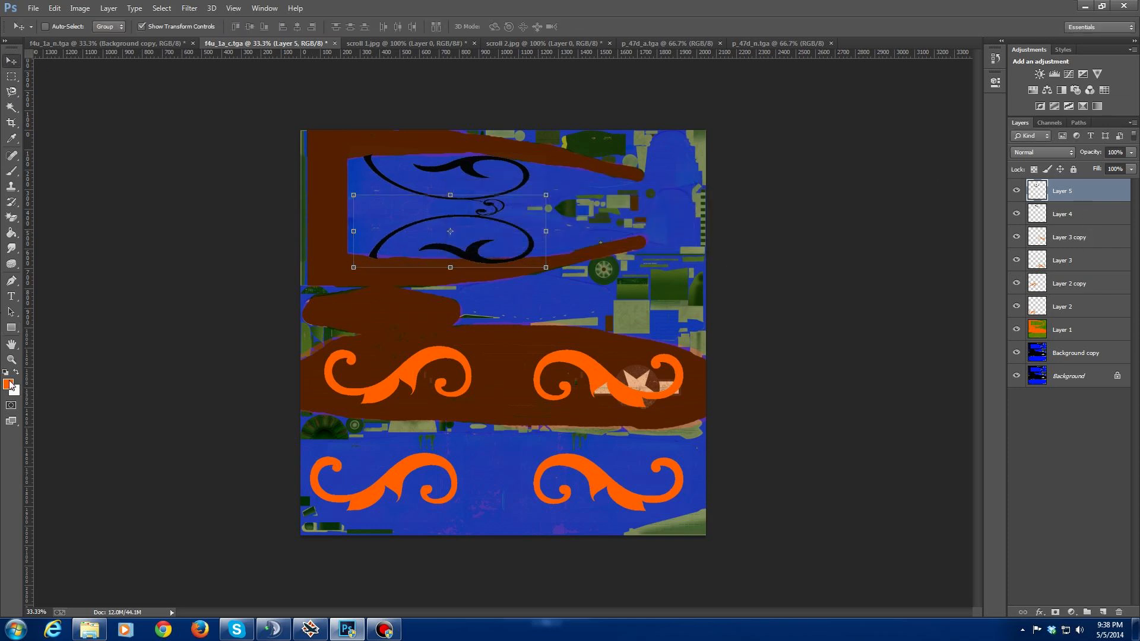
# Step: Fill the black wing scrolls on Layer 5 and Layer 4 with orange using the Paint Bucket
pyautogui.moveTo(11, 232); pyautogui.dragTo(67, 246)
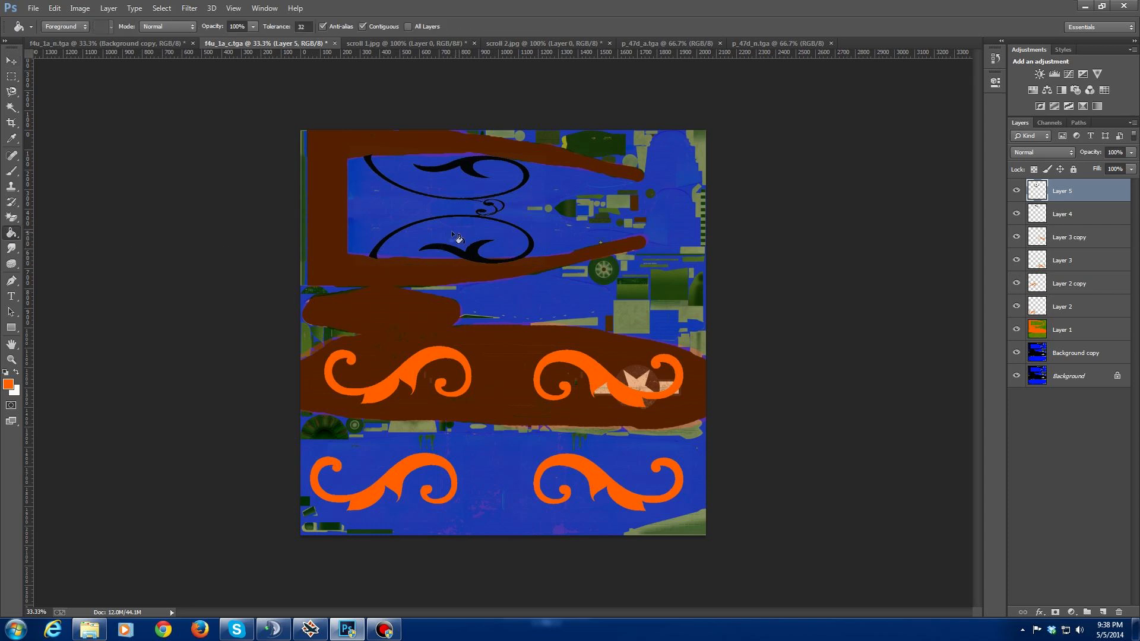
pyautogui.click(474, 260)
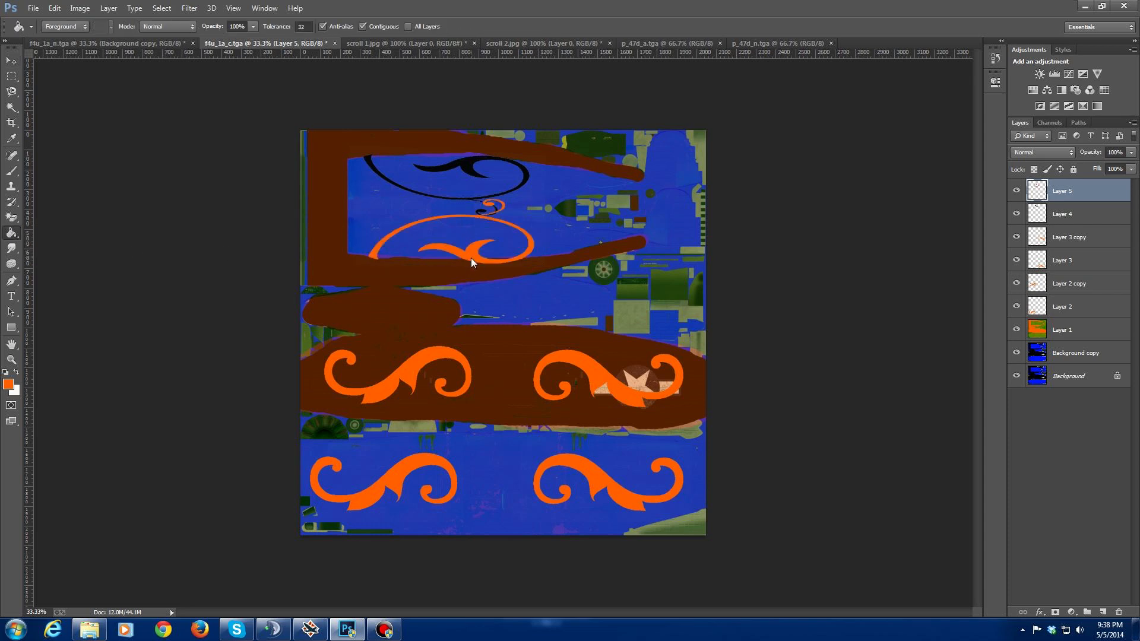
pyautogui.click(1063, 220)
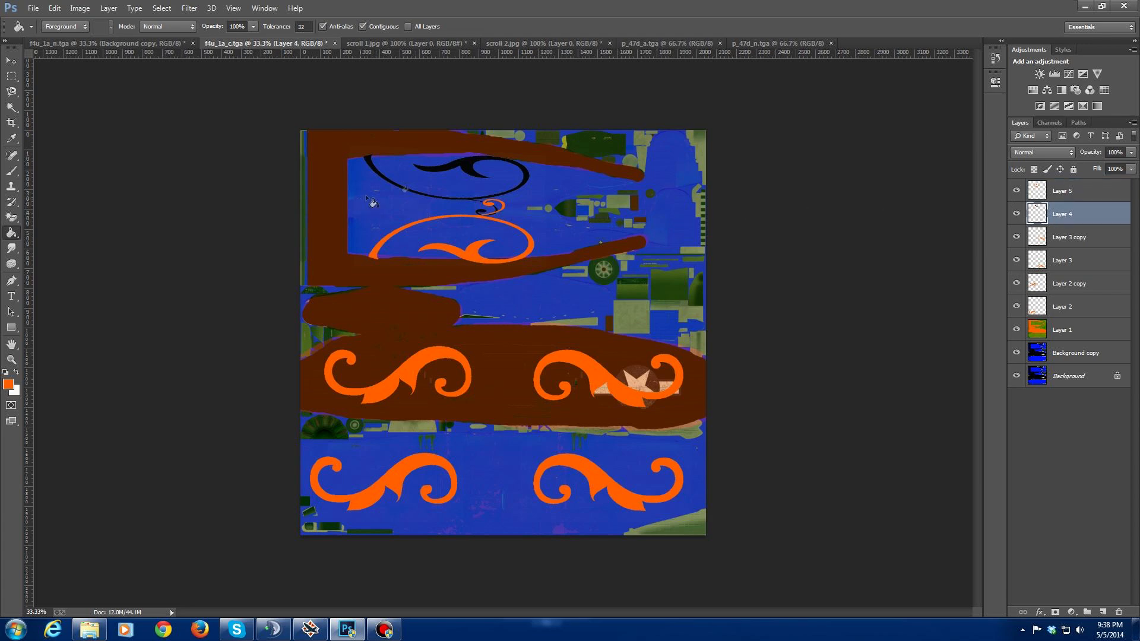
pyautogui.click(465, 165)
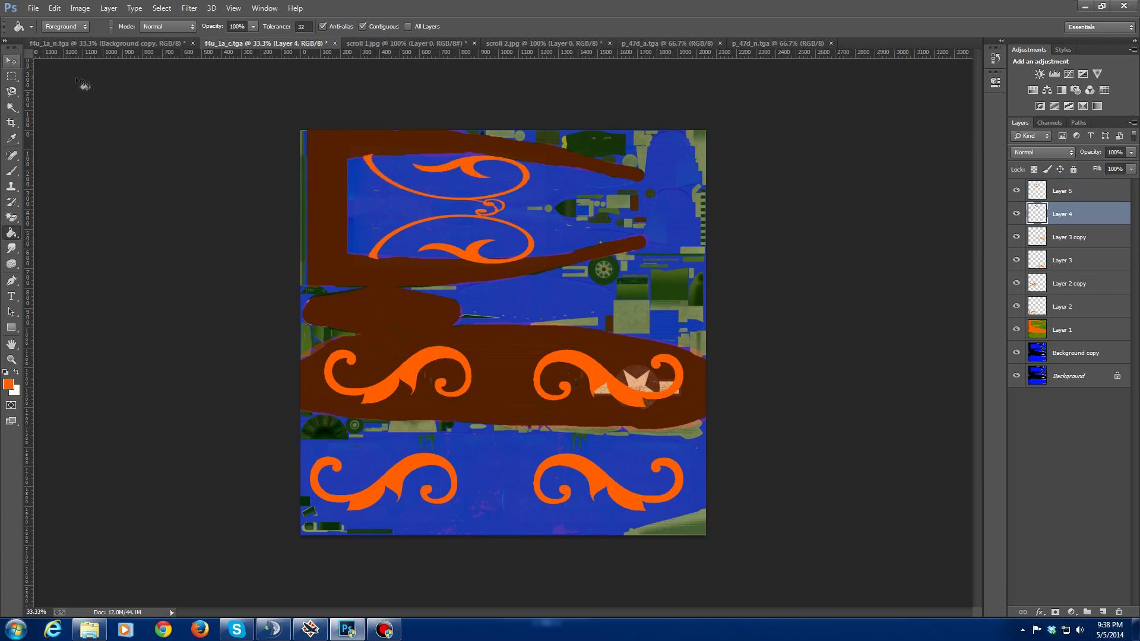
# Step: Raise the opacity of Layer 1 to 100%
pyautogui.click(11, 63)
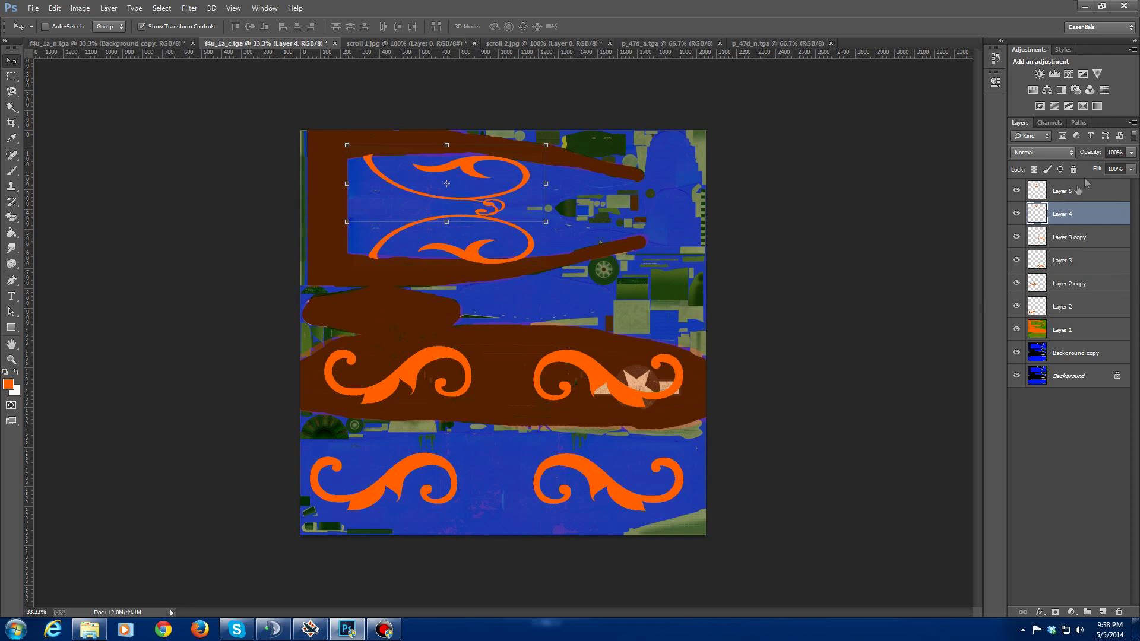
pyautogui.click(1065, 330)
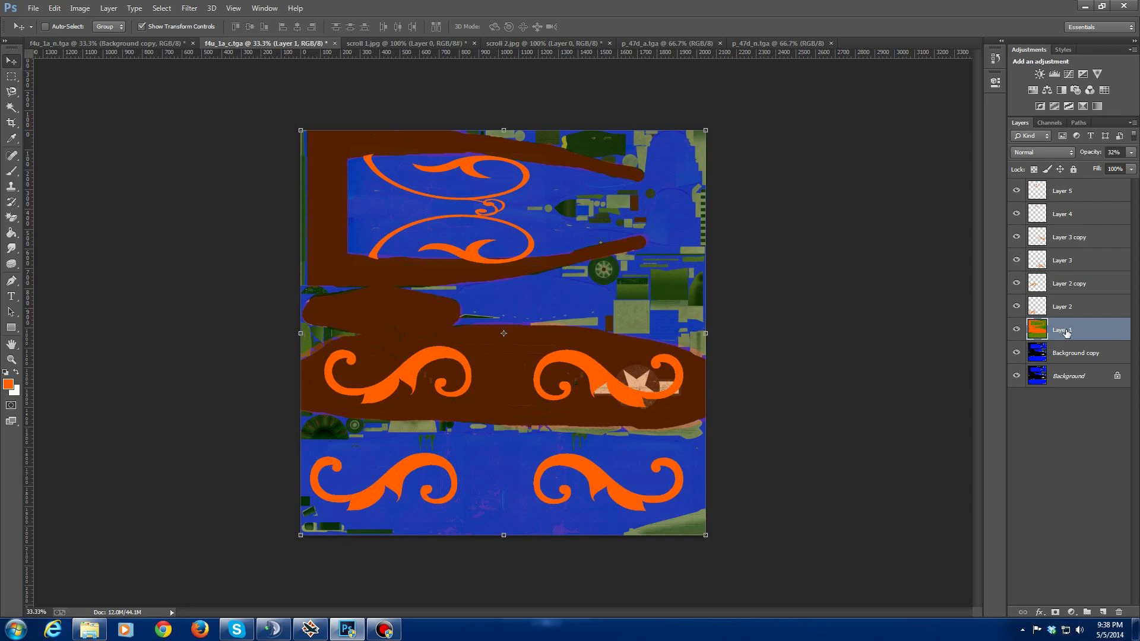
pyautogui.click(1132, 153)
pyautogui.moveTo(1096, 164); pyautogui.dragTo(1136, 169)
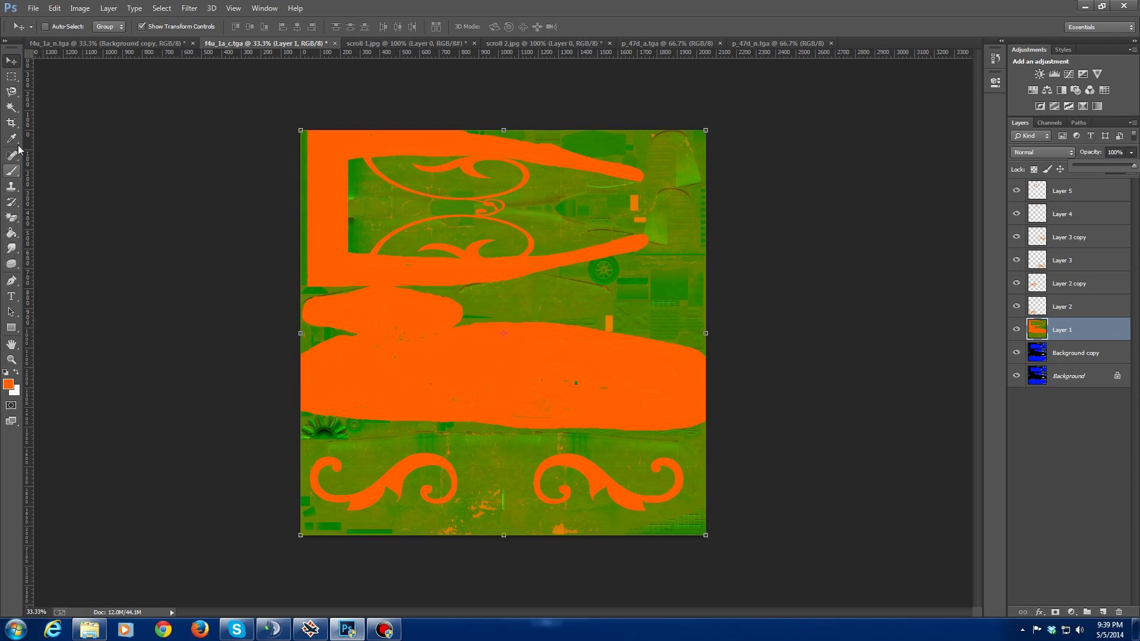
pyautogui.click(11, 171)
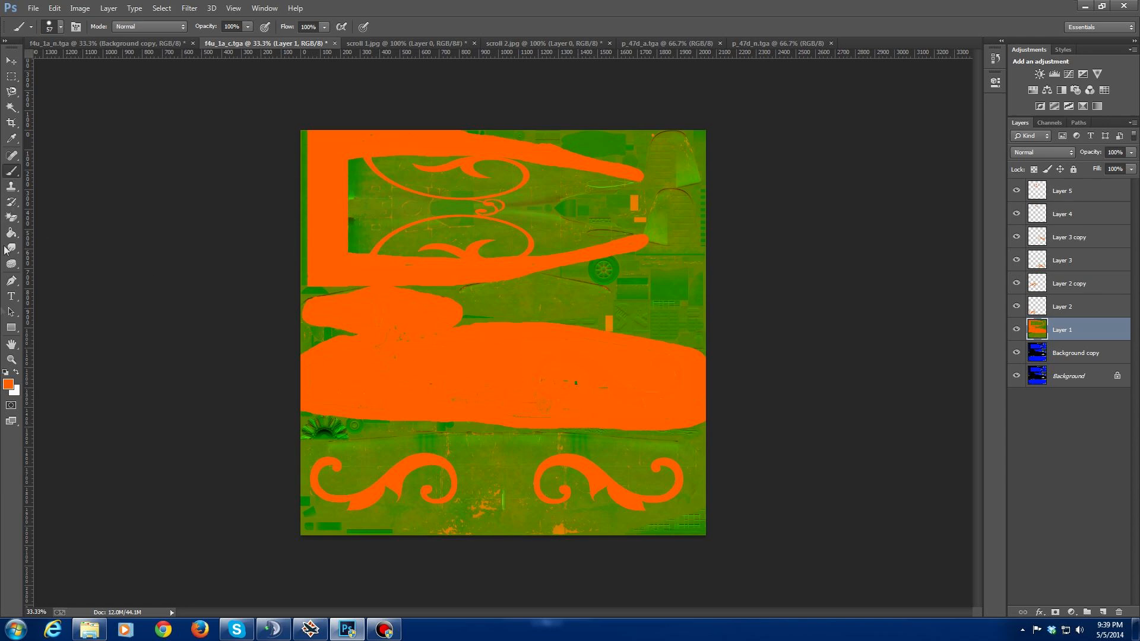
pyautogui.click(8, 385)
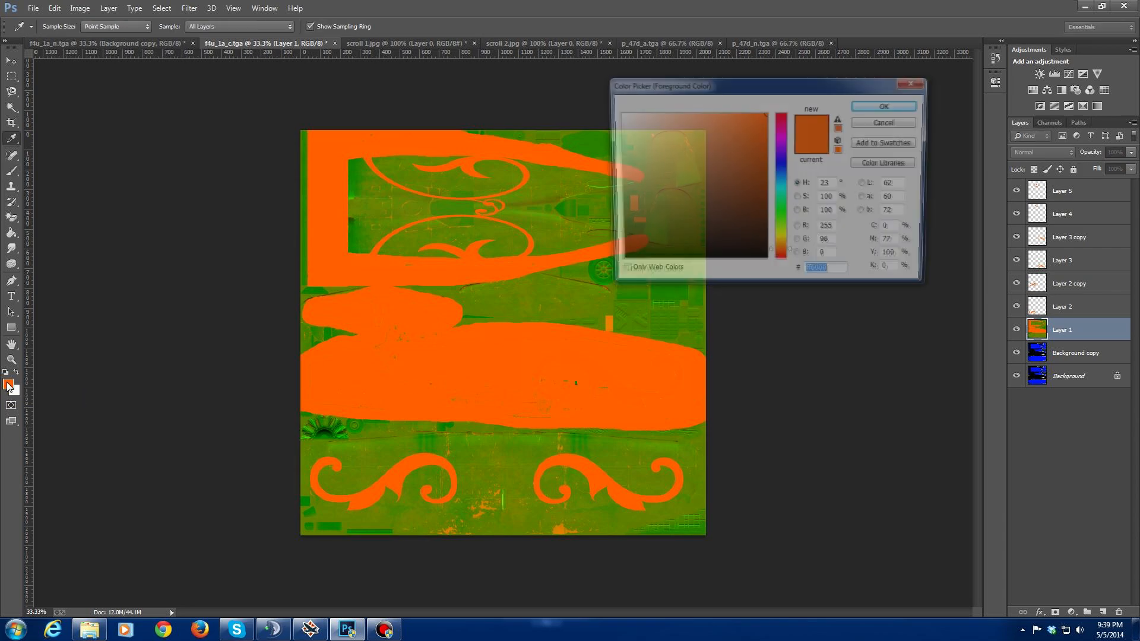
pyautogui.click(882, 106)
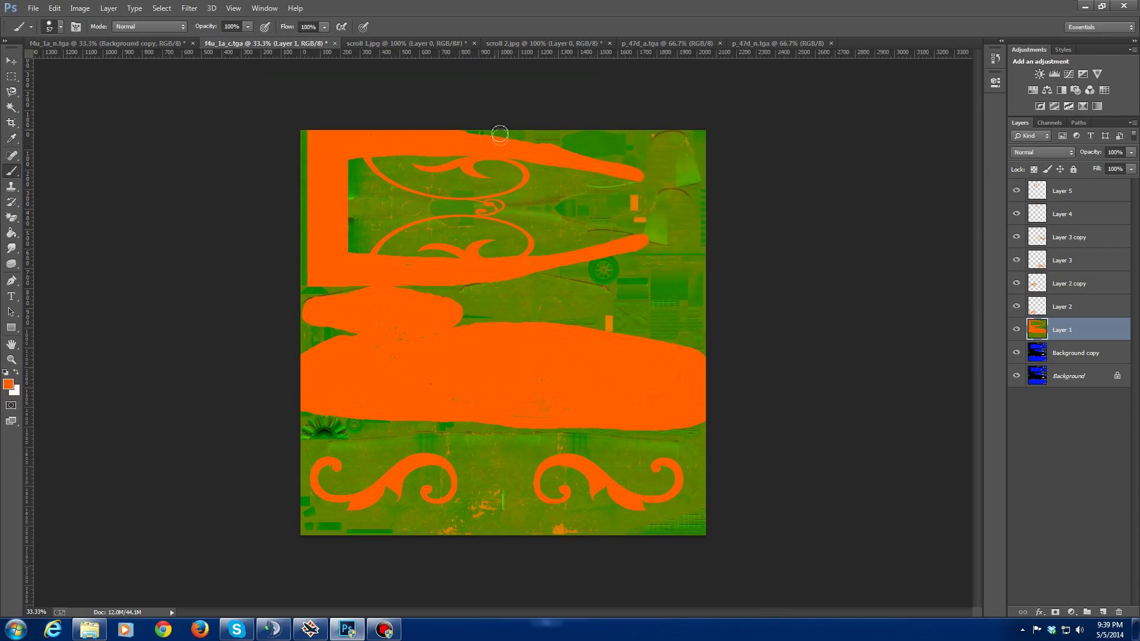
# Step: Merge the scroll layers down one after another, from Layer 5 through Layer 2, into Layer 1
pyautogui.click(11, 76)
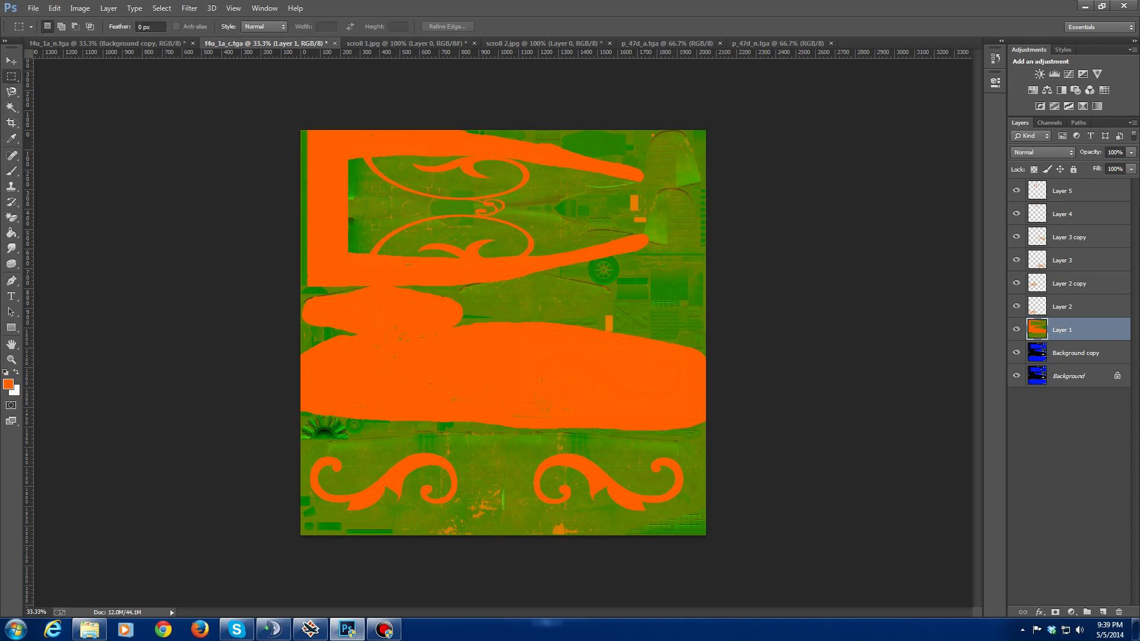
pyautogui.click(1048, 201)
pyautogui.rightClick(1061, 196)
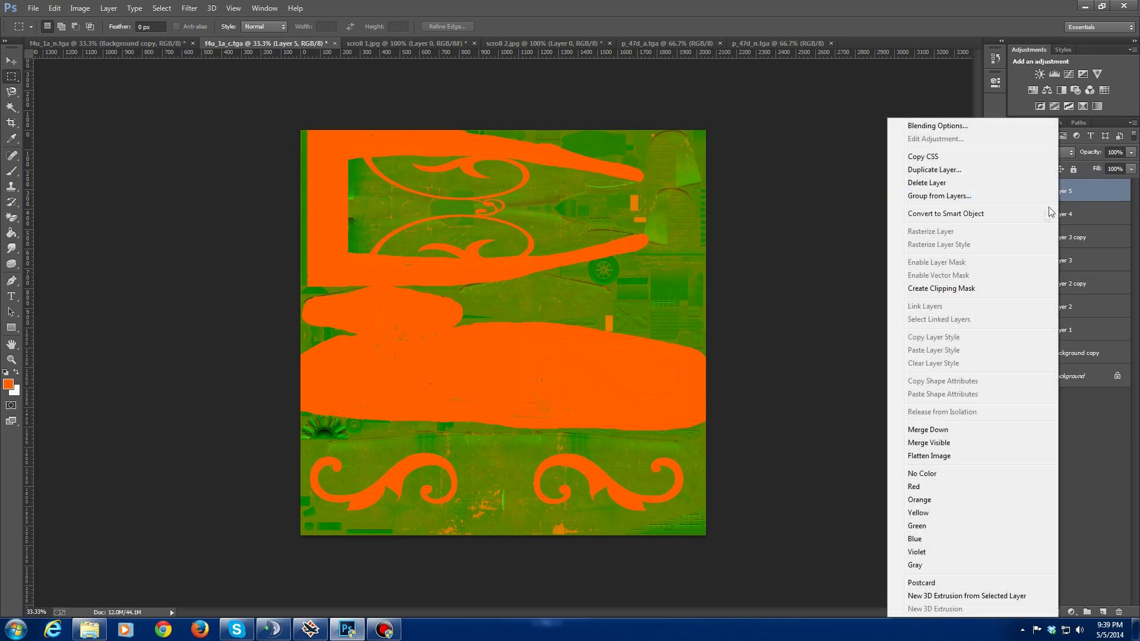
pyautogui.click(939, 429)
pyautogui.rightClick(1067, 193)
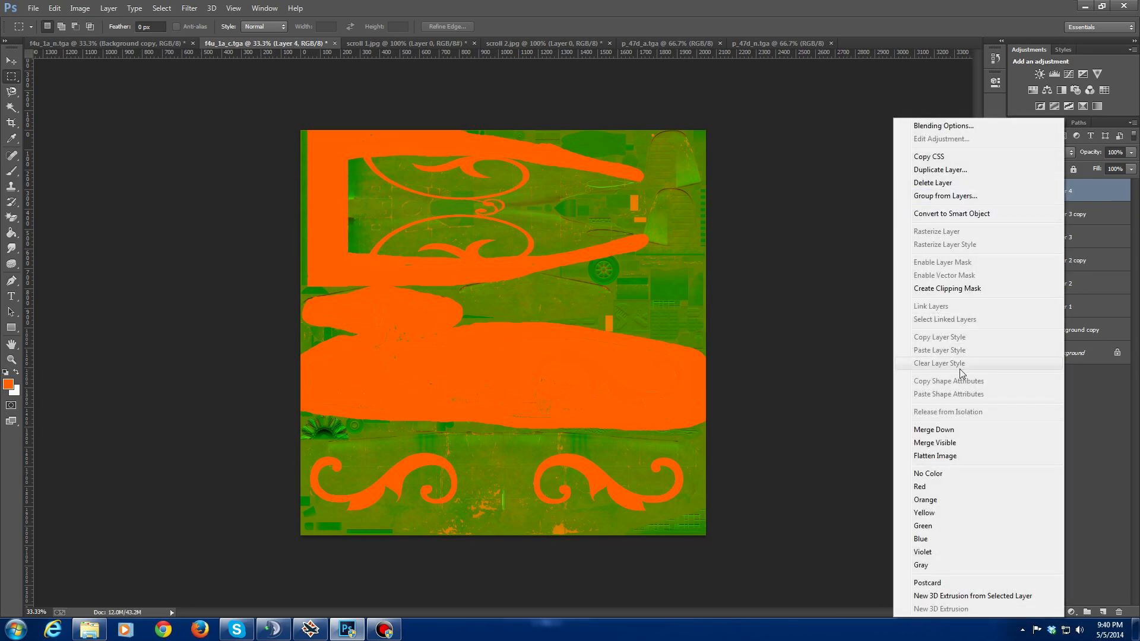
pyautogui.click(944, 429)
pyautogui.rightClick(1067, 193)
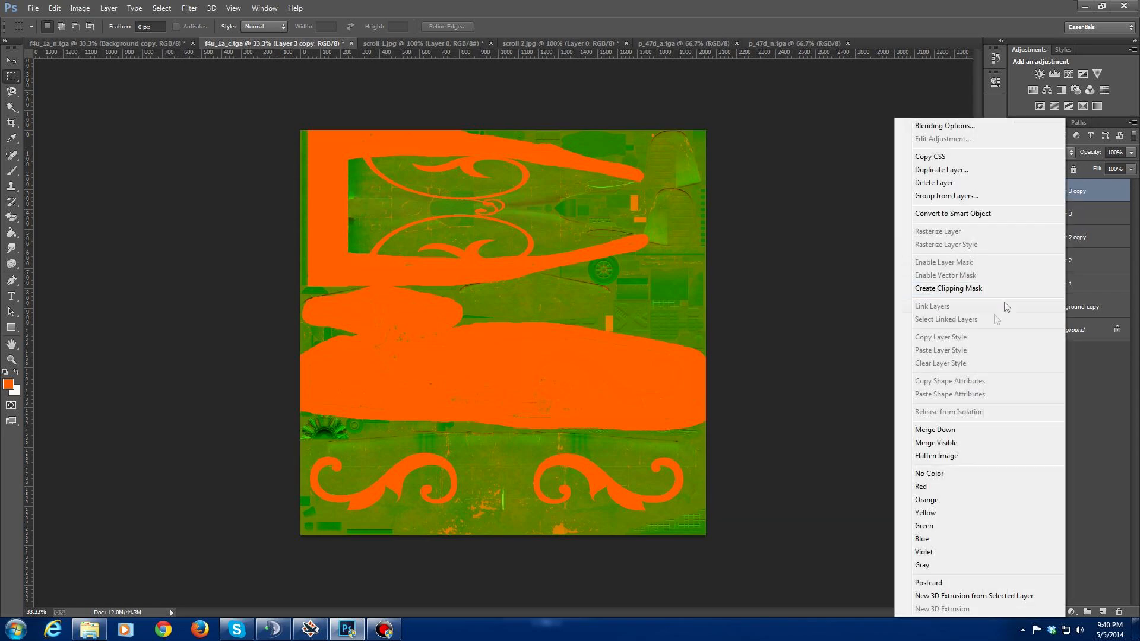
pyautogui.click(951, 429)
pyautogui.rightClick(1077, 191)
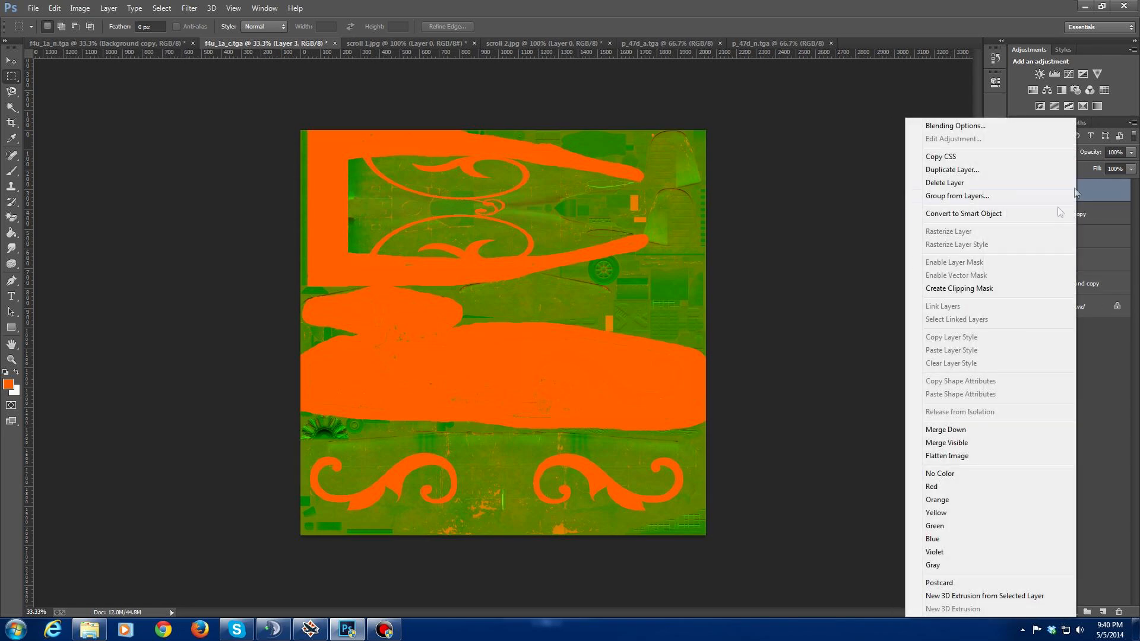
pyautogui.click(954, 430)
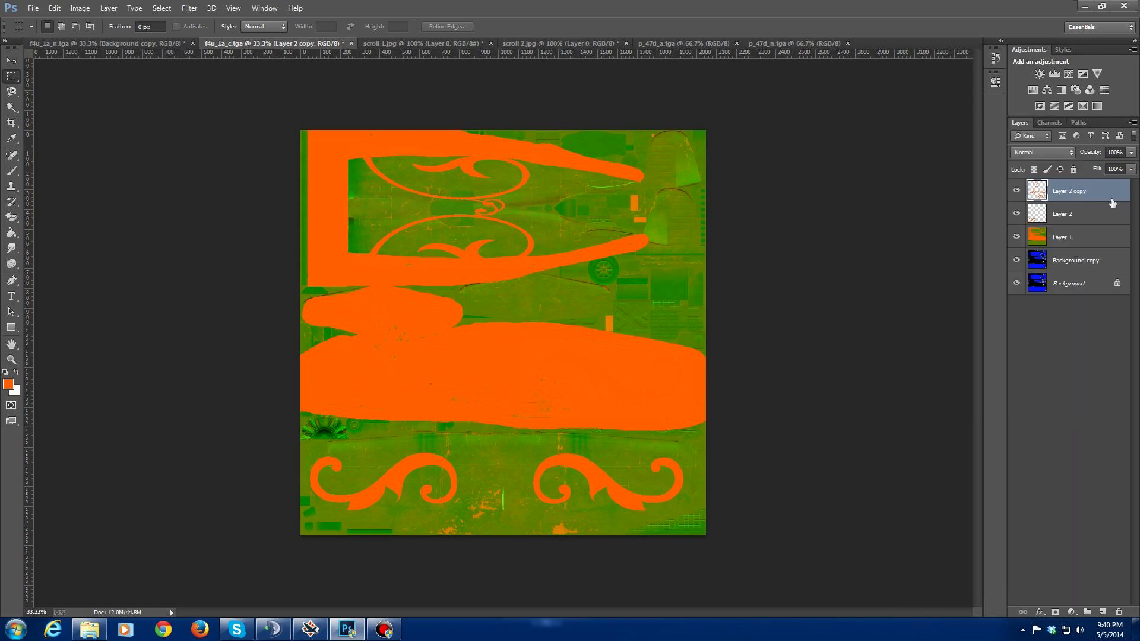
pyautogui.rightClick(1088, 191)
pyautogui.click(955, 430)
pyautogui.rightClick(1073, 191)
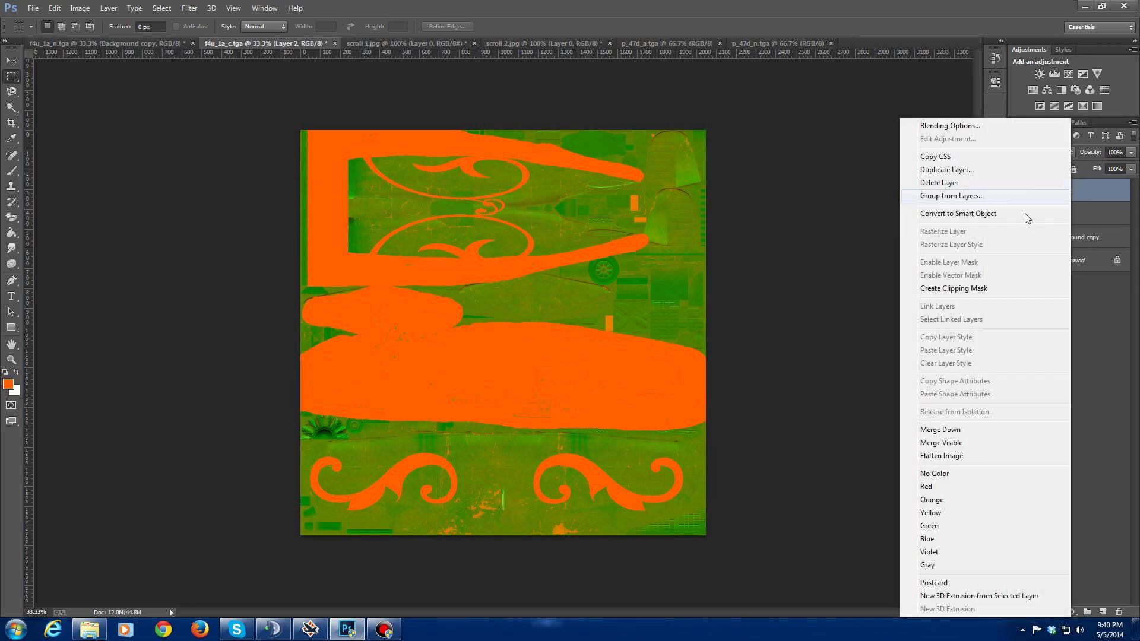
pyautogui.click(943, 430)
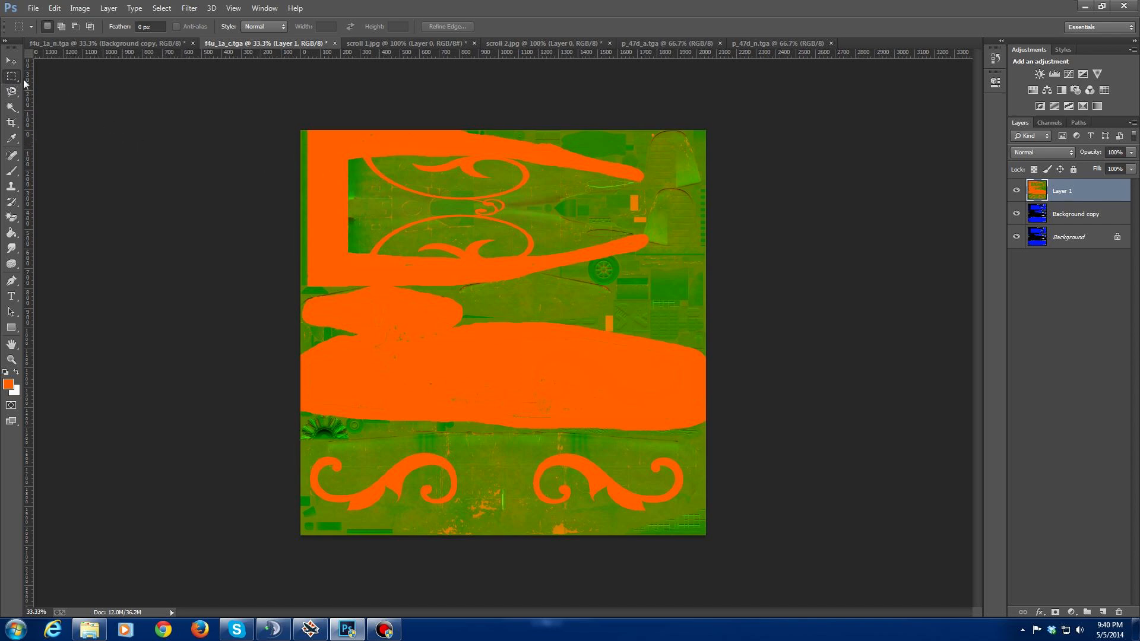
# Step: Copy the whole canvas of Layer 1 in f4u_1a_c.tga and paste it into f4u_1a_n.tga as a new layer
pyautogui.moveTo(288, 118); pyautogui.dragTo(739, 541)
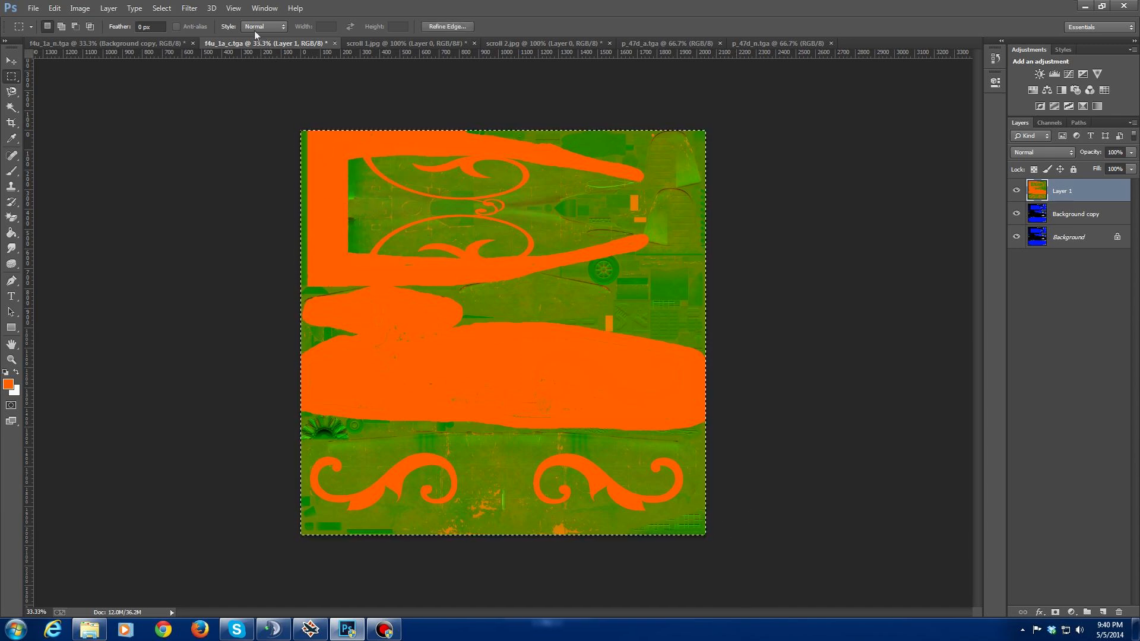
pyautogui.click(126, 45)
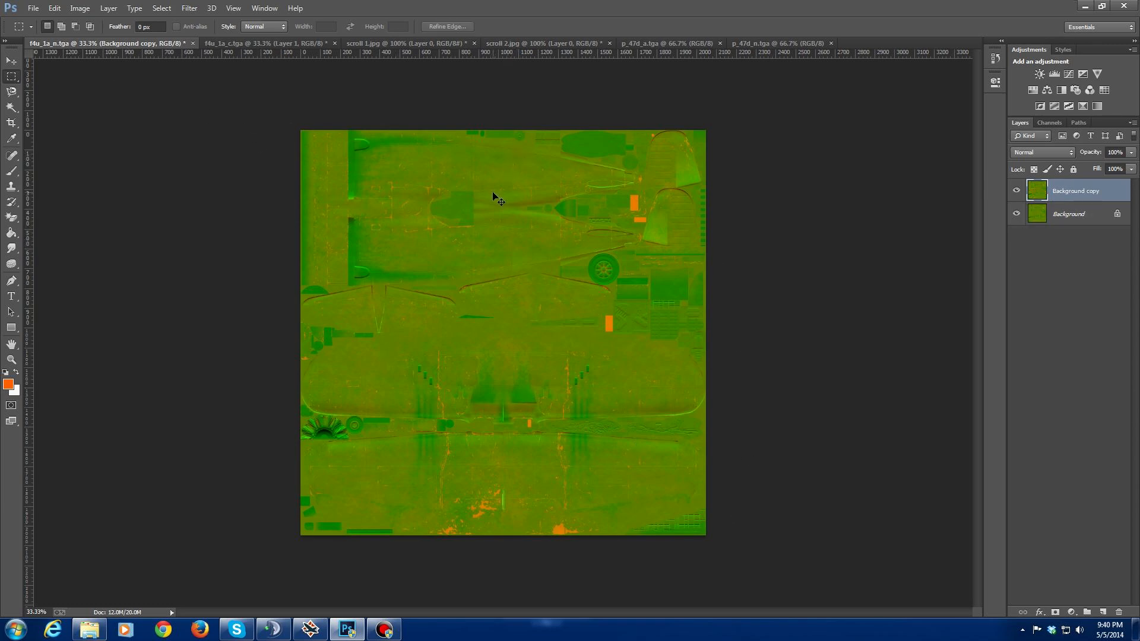
pyautogui.hotkey('ctrl', 'v')
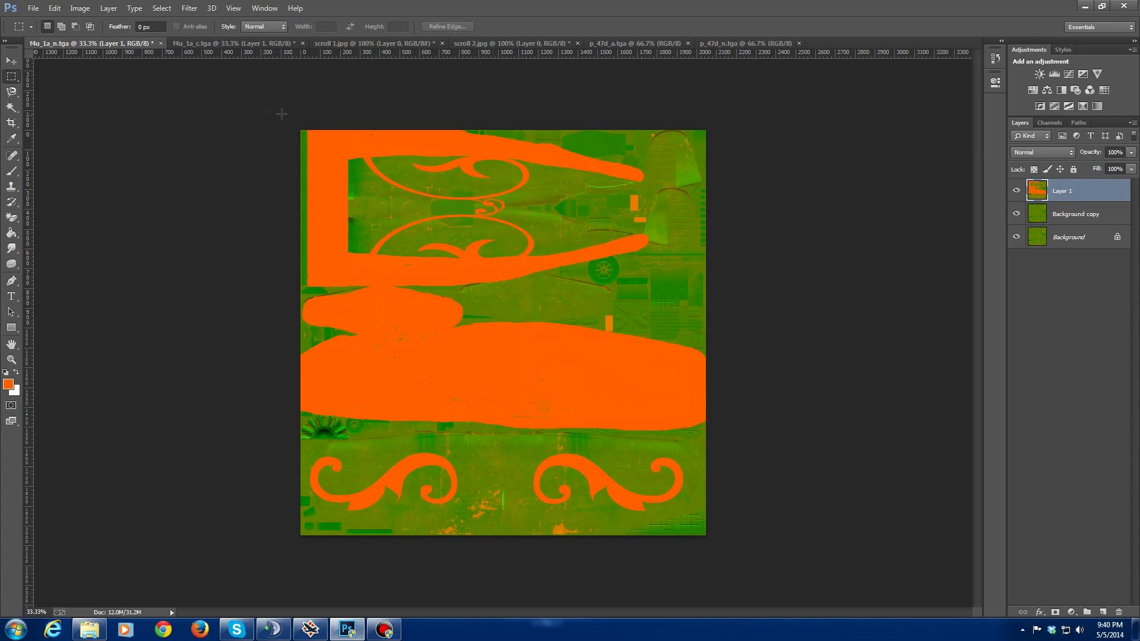
# Step: Save f4u_1a_n as a 32 bits/pixel Targa over the existing file in template_f4u-1a, and close the document without saving changes
pyautogui.click(33, 9)
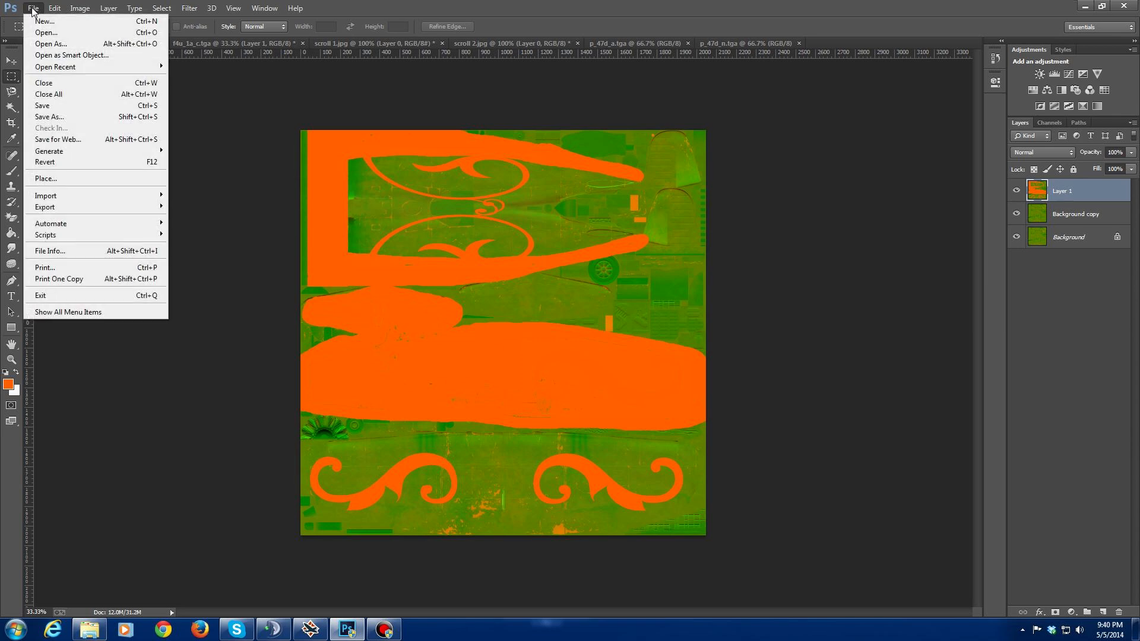
pyautogui.click(54, 117)
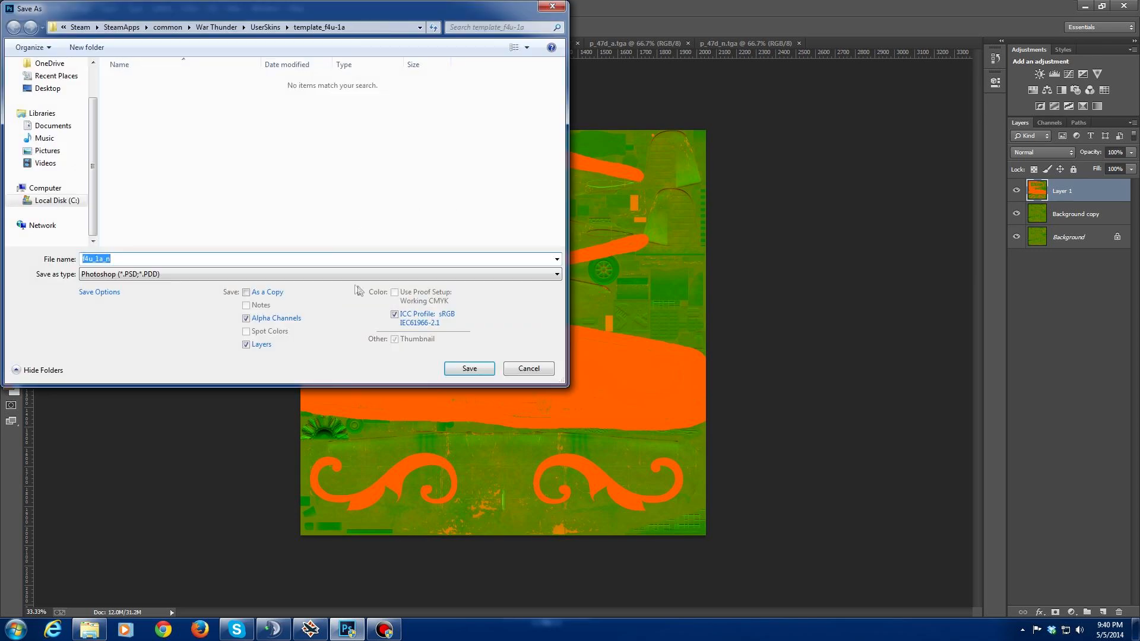
pyautogui.click(302, 276)
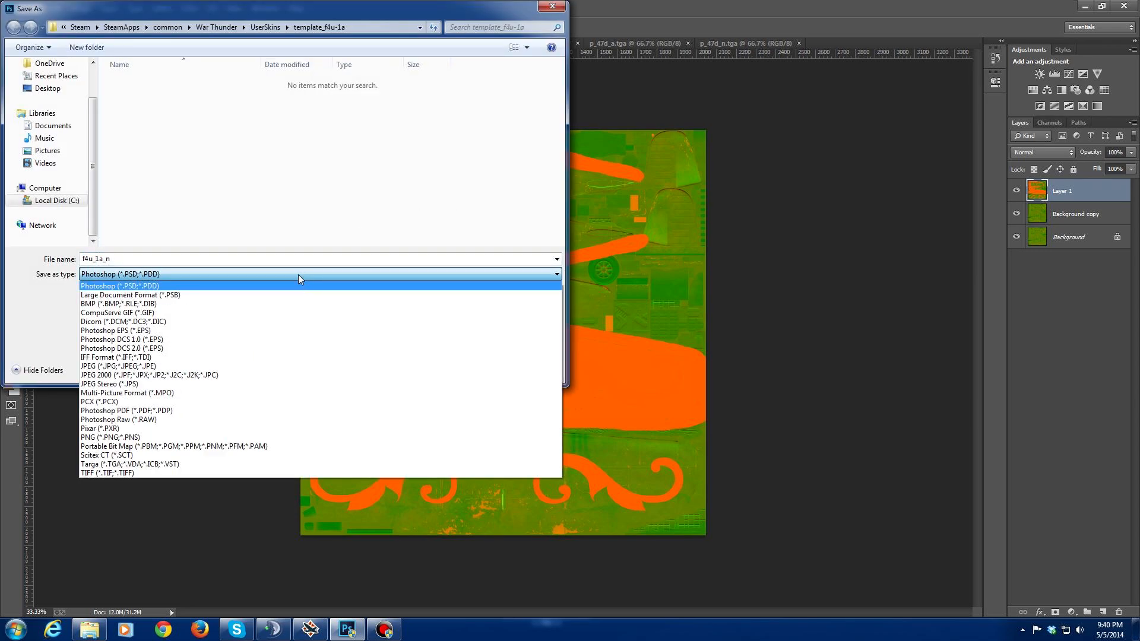
pyautogui.click(163, 464)
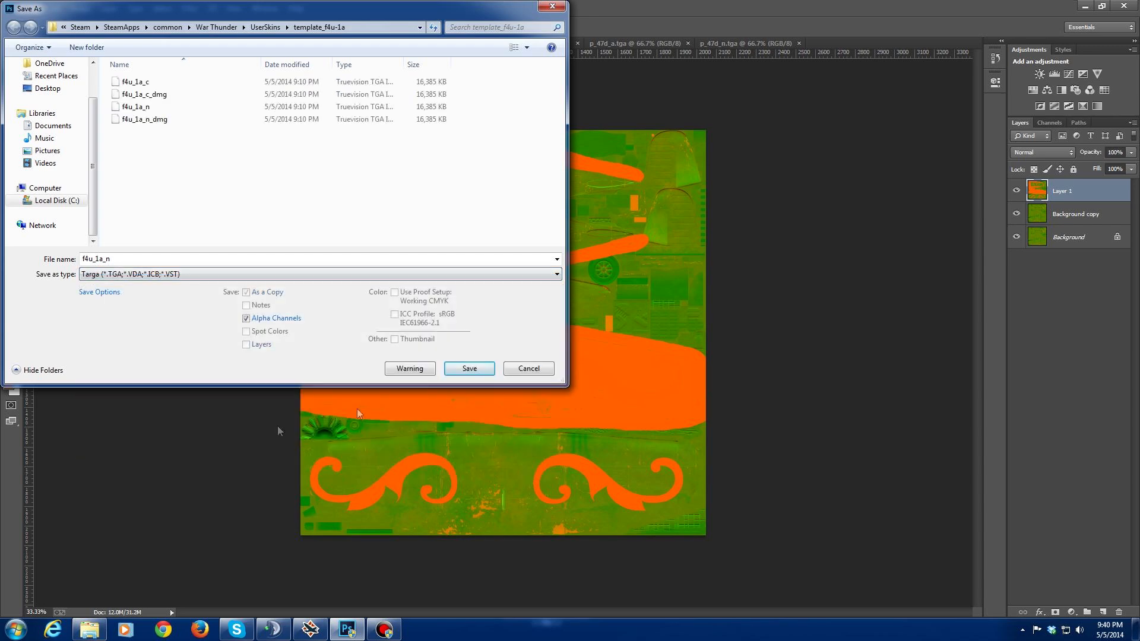
pyautogui.click(478, 373)
pyautogui.click(613, 317)
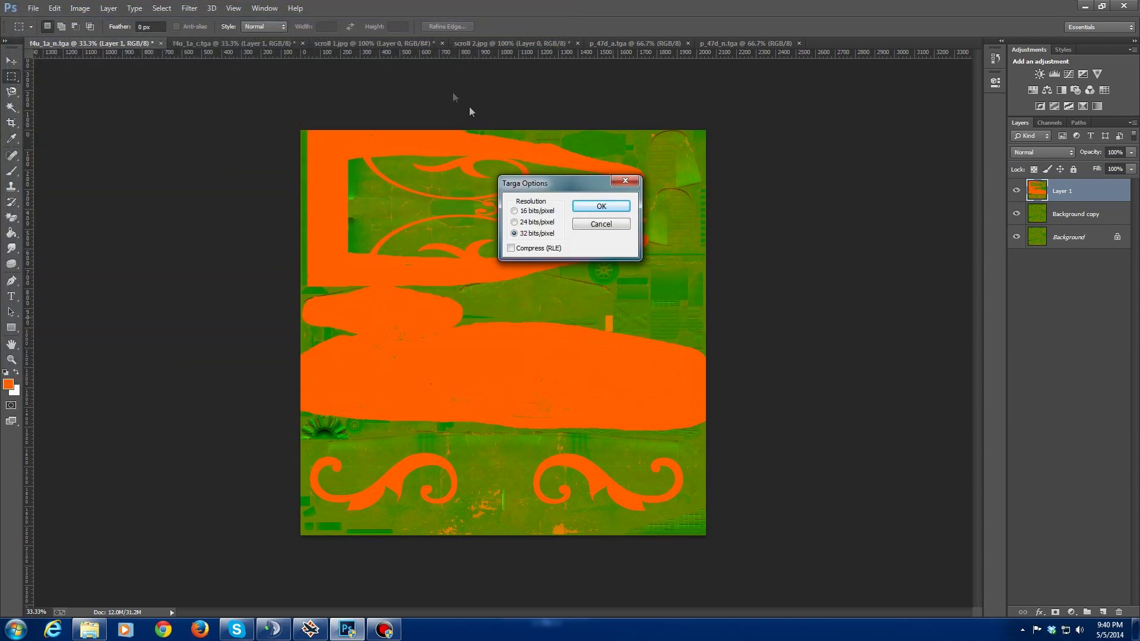
pyautogui.click(597, 208)
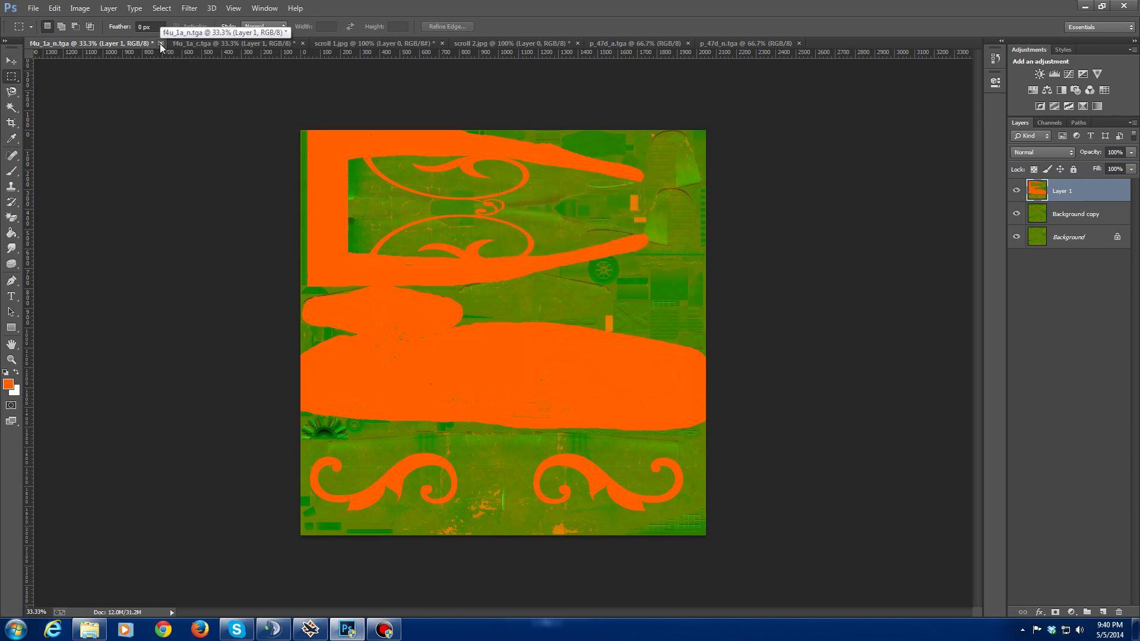
pyautogui.click(160, 43)
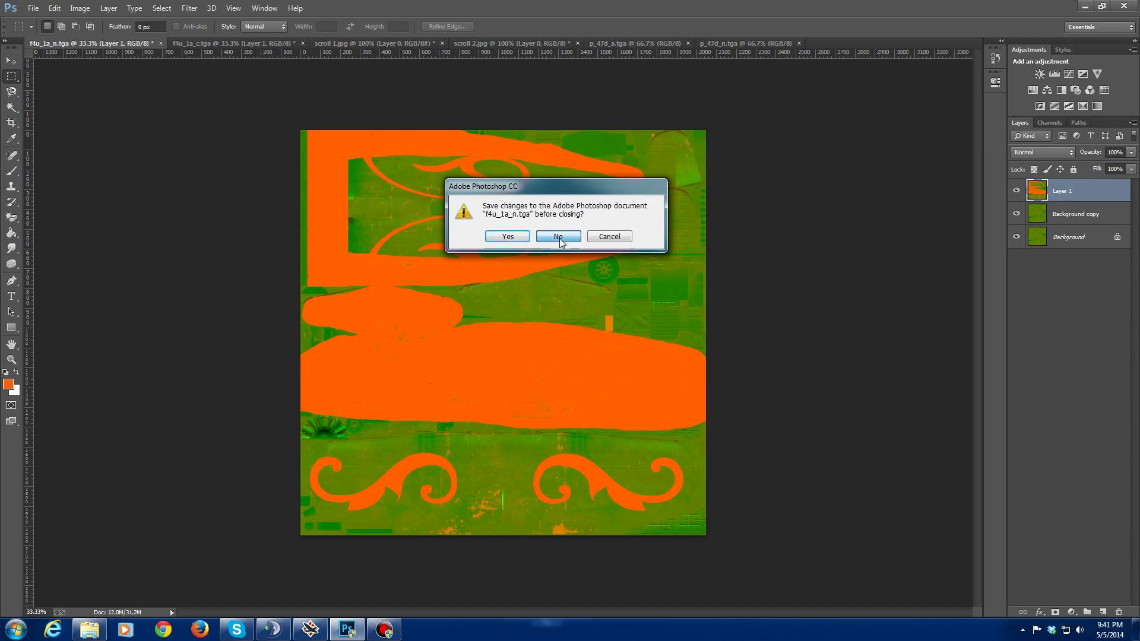
pyautogui.click(559, 237)
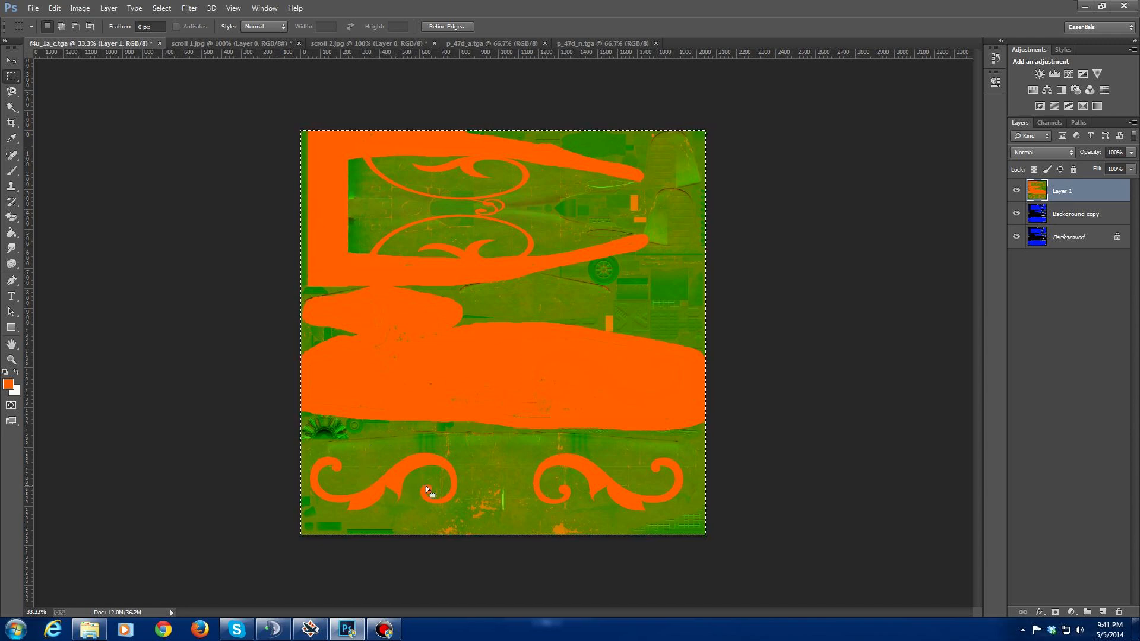
# Step: Delete the merged Layer 1 from f4u_1a_c.tga
pyautogui.rightClick(1063, 195)
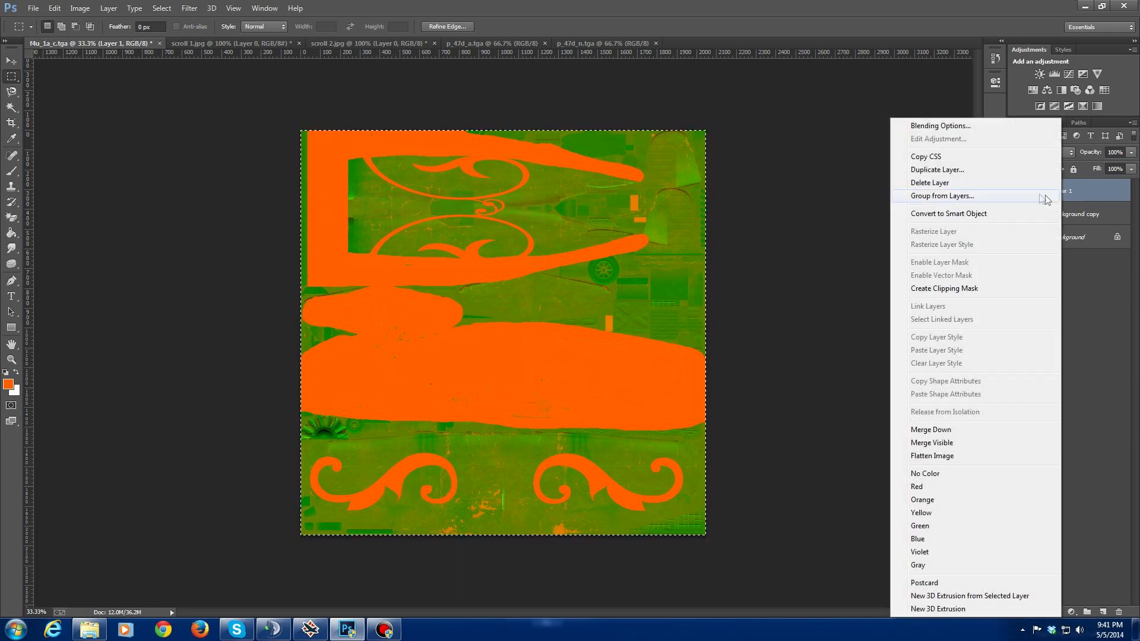
pyautogui.click(1005, 187)
pyautogui.click(499, 238)
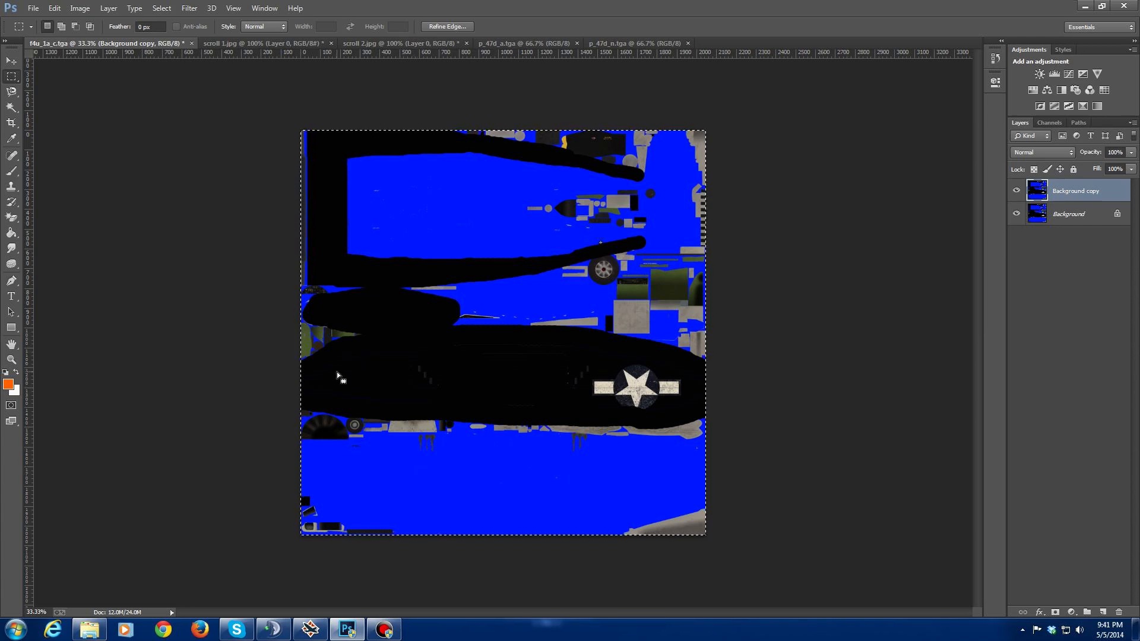
# Step: Save f4u_1a_c as a 32 bits/pixel Targa, replacing the existing file in the template_f4u-1a folder
pyautogui.click(33, 9)
pyautogui.click(47, 117)
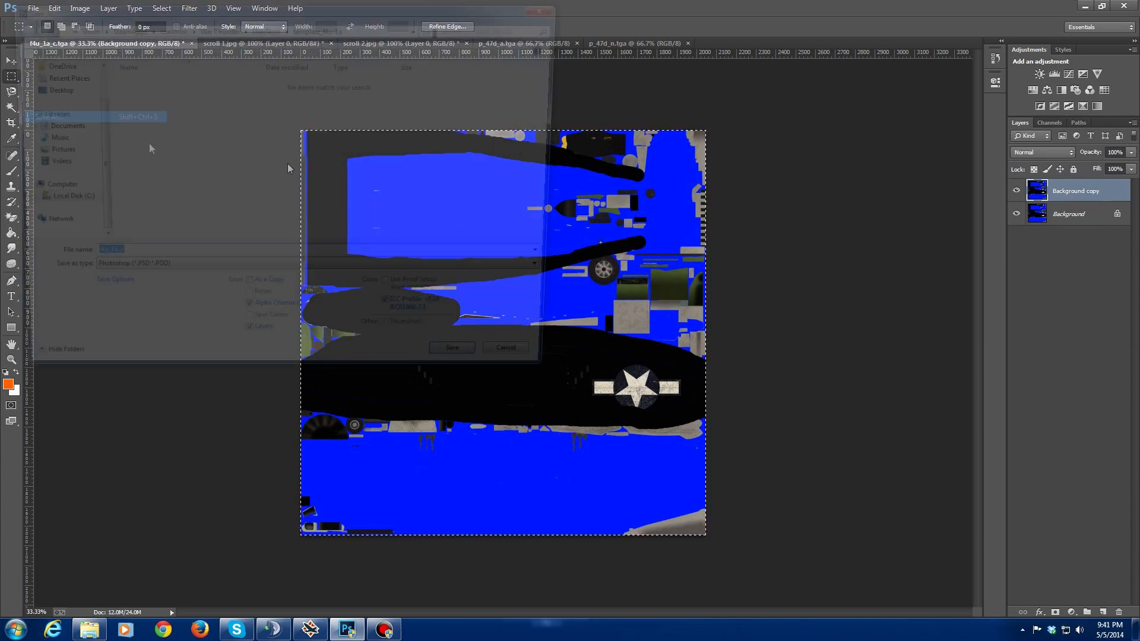
pyautogui.click(302, 275)
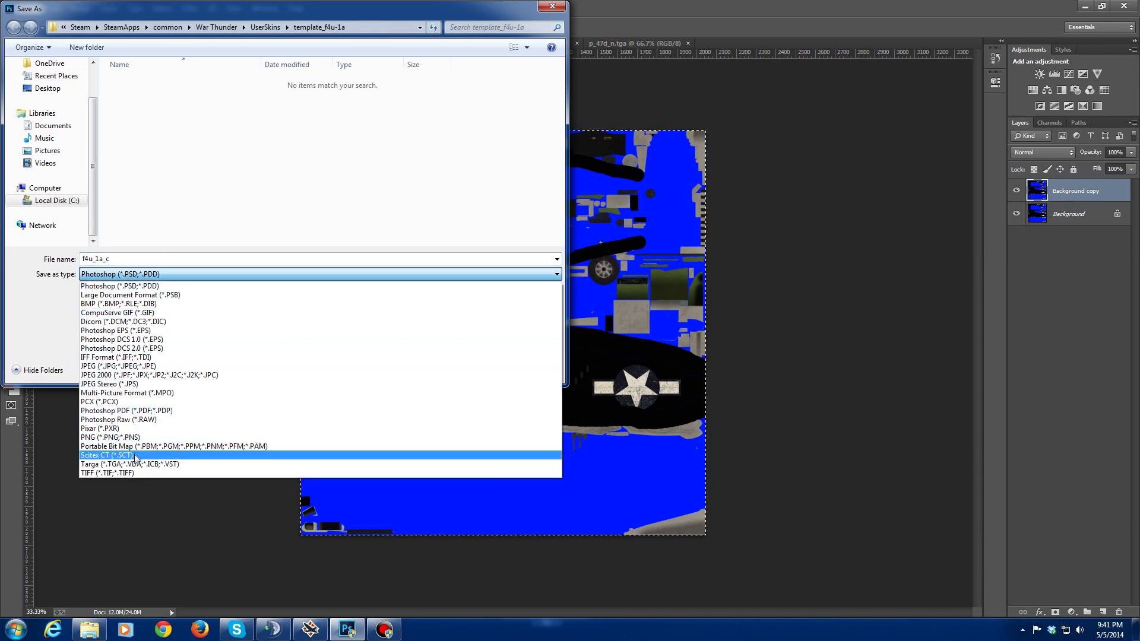
pyautogui.click(135, 464)
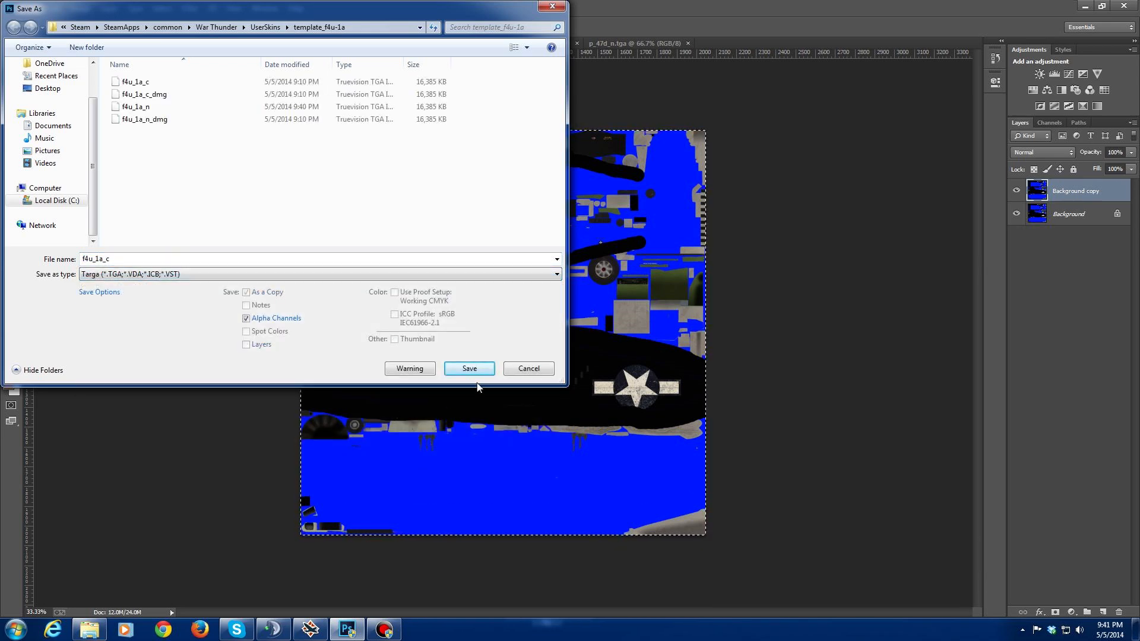
pyautogui.click(490, 368)
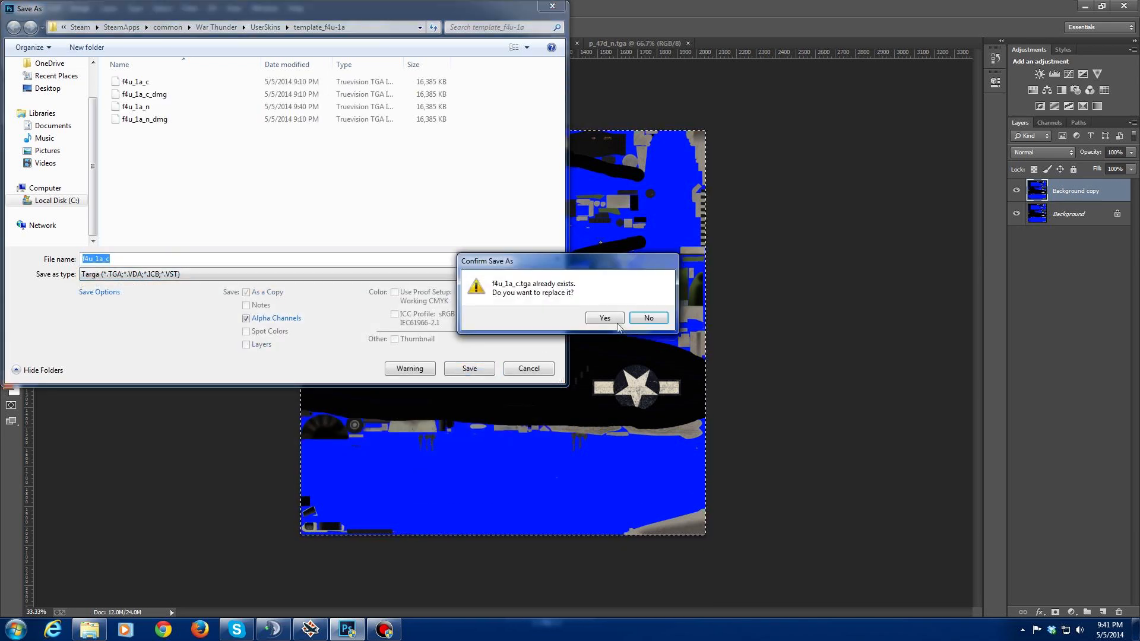
pyautogui.click(610, 317)
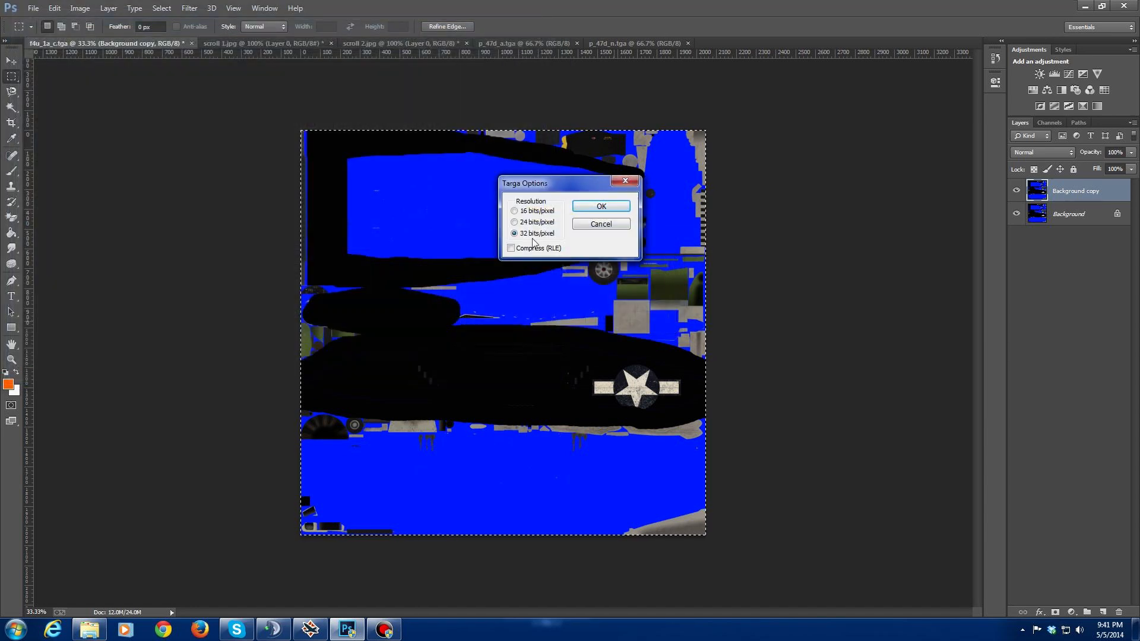
pyautogui.click(601, 206)
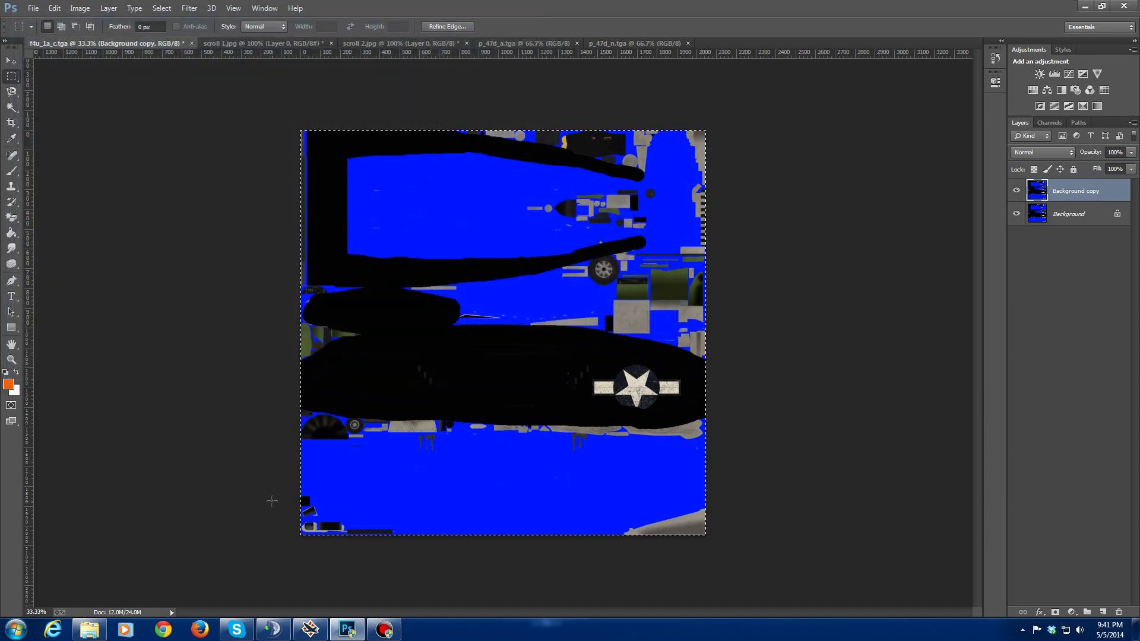
# Step: Switch to War Thunder, reload the template_f4u-1a user skin in the F4U-1a's customization, and inspect the aircraft from several sides
pyautogui.click(308, 633)
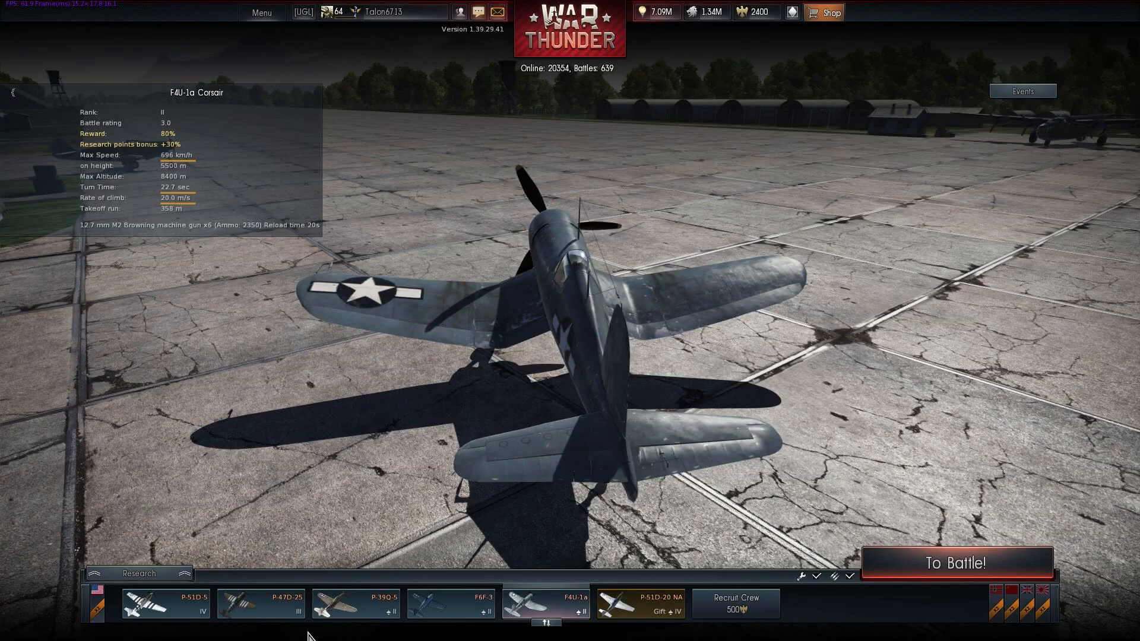
pyautogui.click(541, 610)
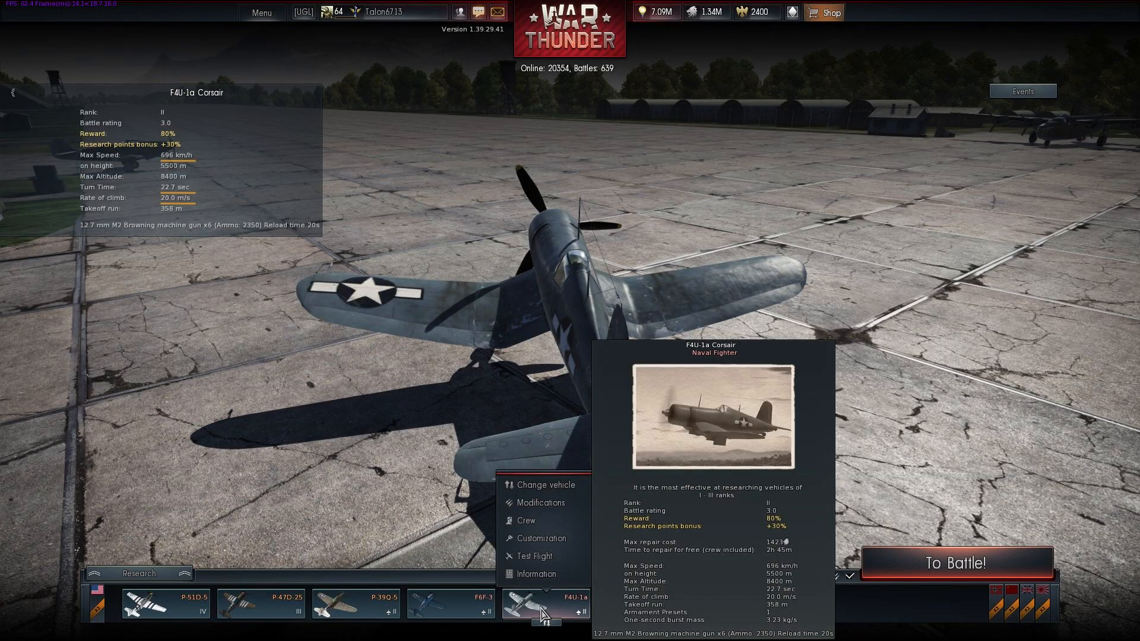
pyautogui.click(538, 539)
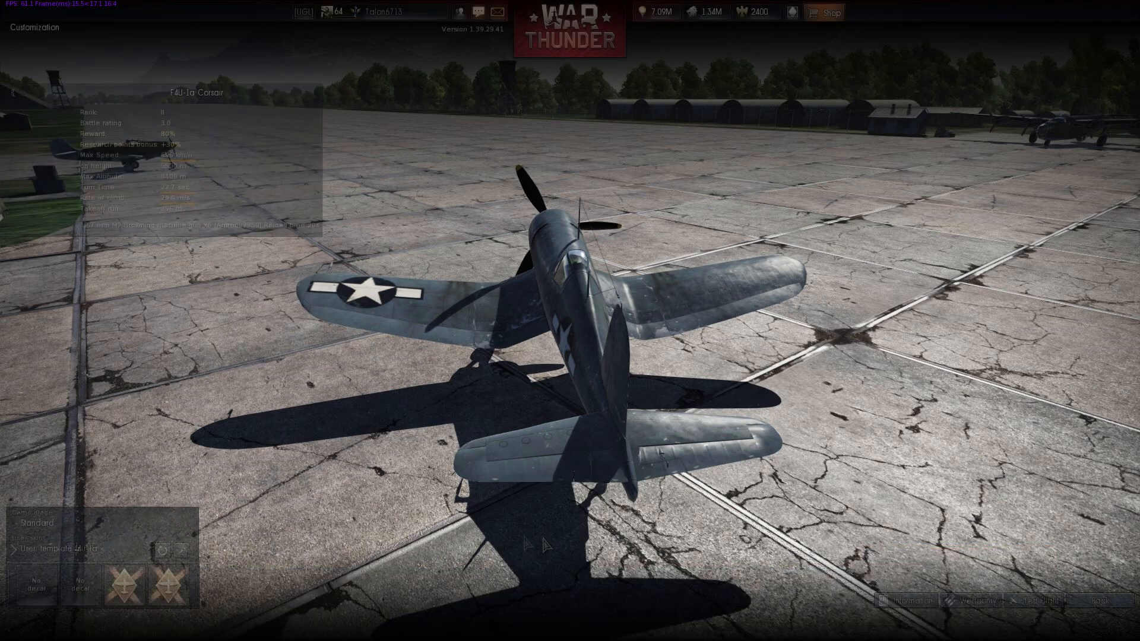
pyautogui.click(72, 552)
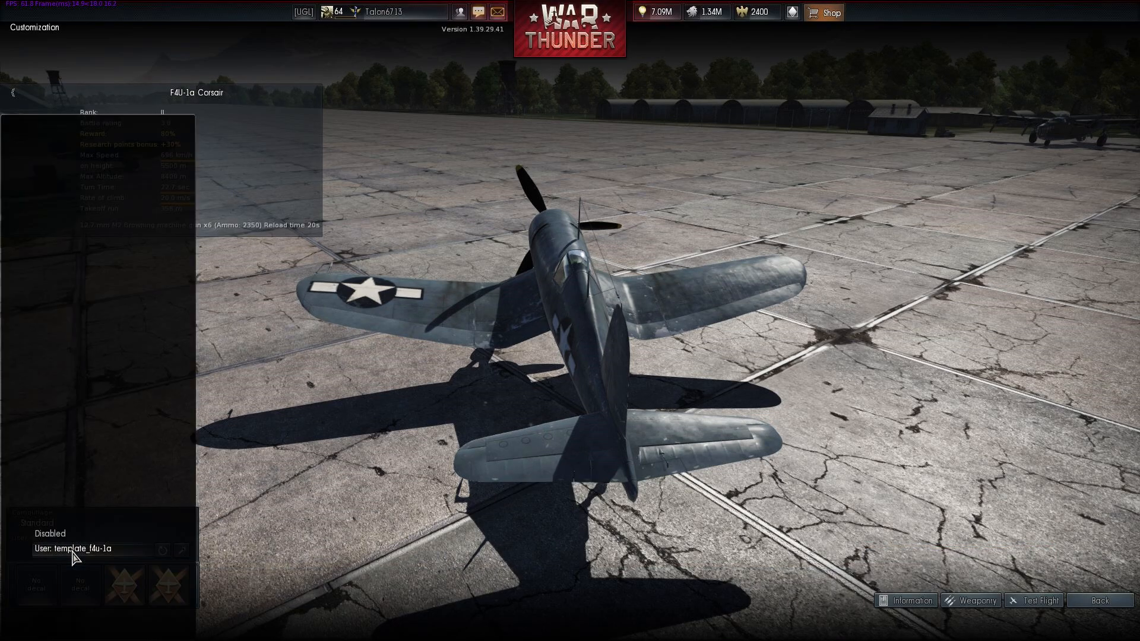
pyautogui.click(72, 551)
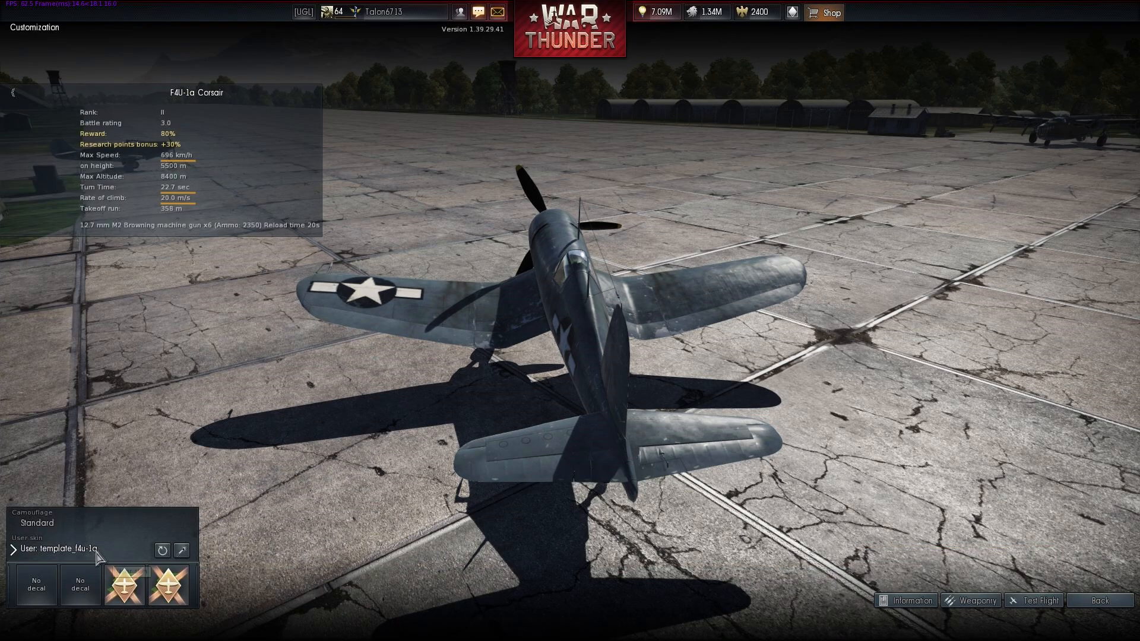
pyautogui.click(161, 552)
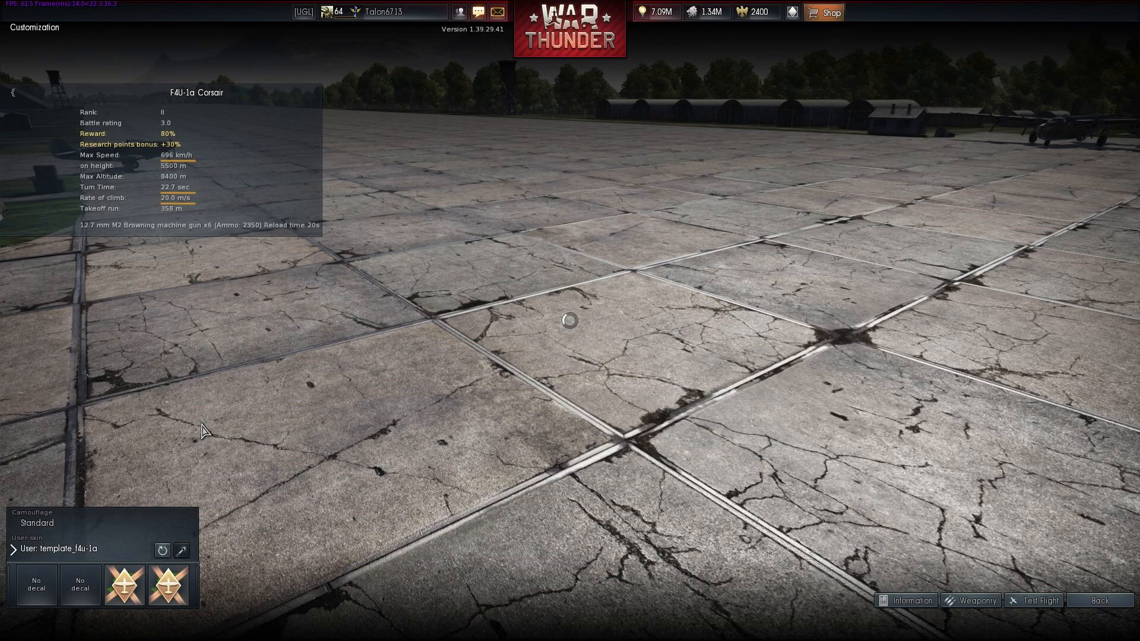
pyautogui.moveTo(215, 411); pyautogui.dragTo(629, 410)
pyautogui.moveTo(421, 407); pyautogui.dragTo(500, 404)
pyautogui.moveTo(648, 401)
pyautogui.mouseDown()
pyautogui.moveTo(682, 386)
pyautogui.moveTo(665, 389)
pyautogui.mouseUp()
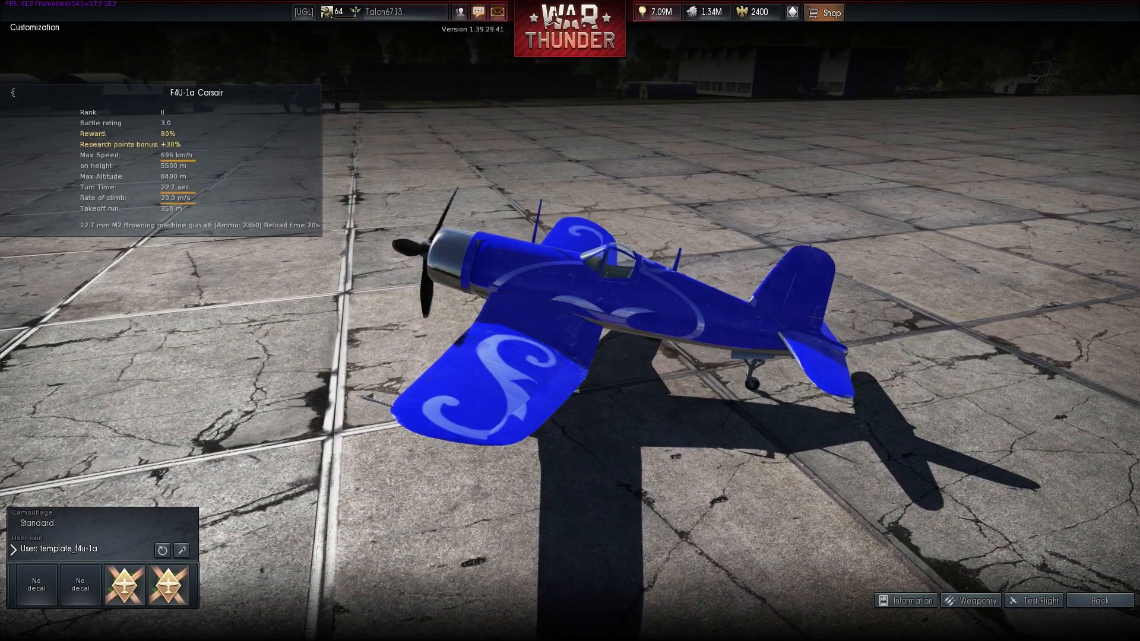